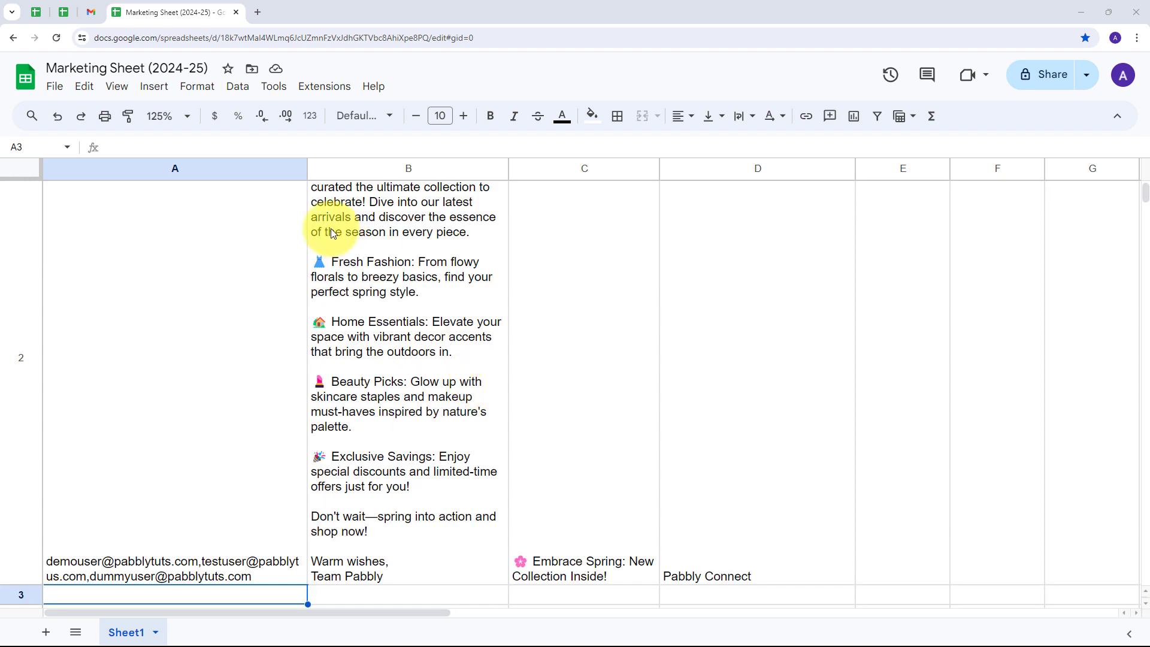
# Check row 2's recipient list in the Marketing Sheet (2024-25) and open a new browser tab.
pyautogui.scroll(3, 185, 243)
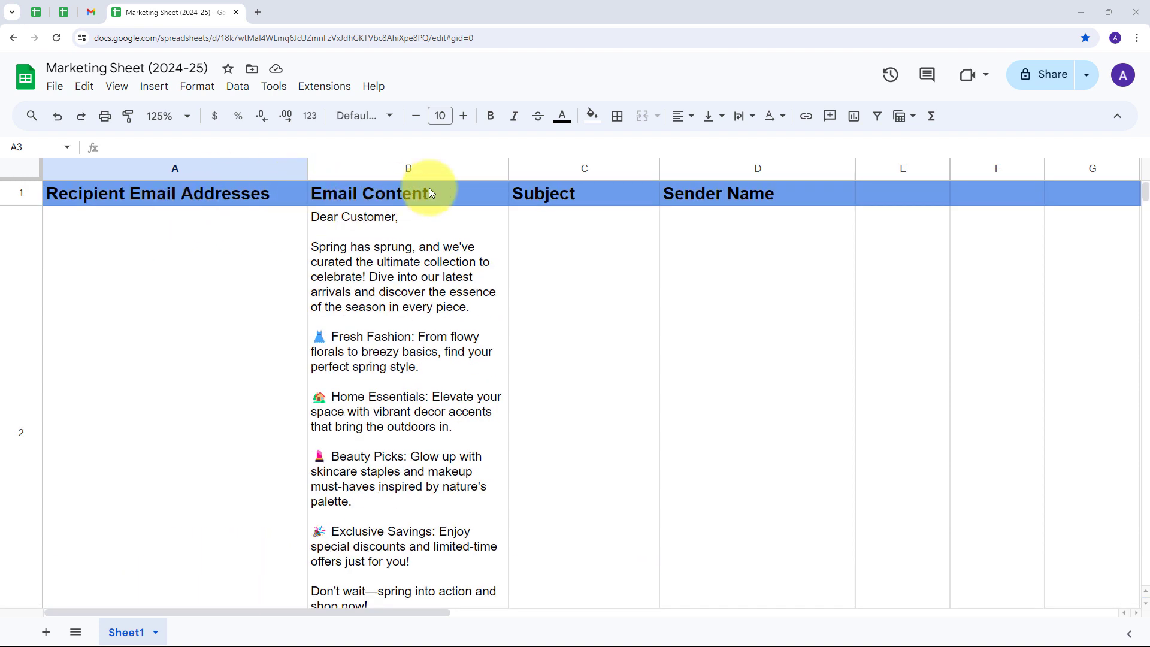
pyautogui.scroll(-3, 471, 263)
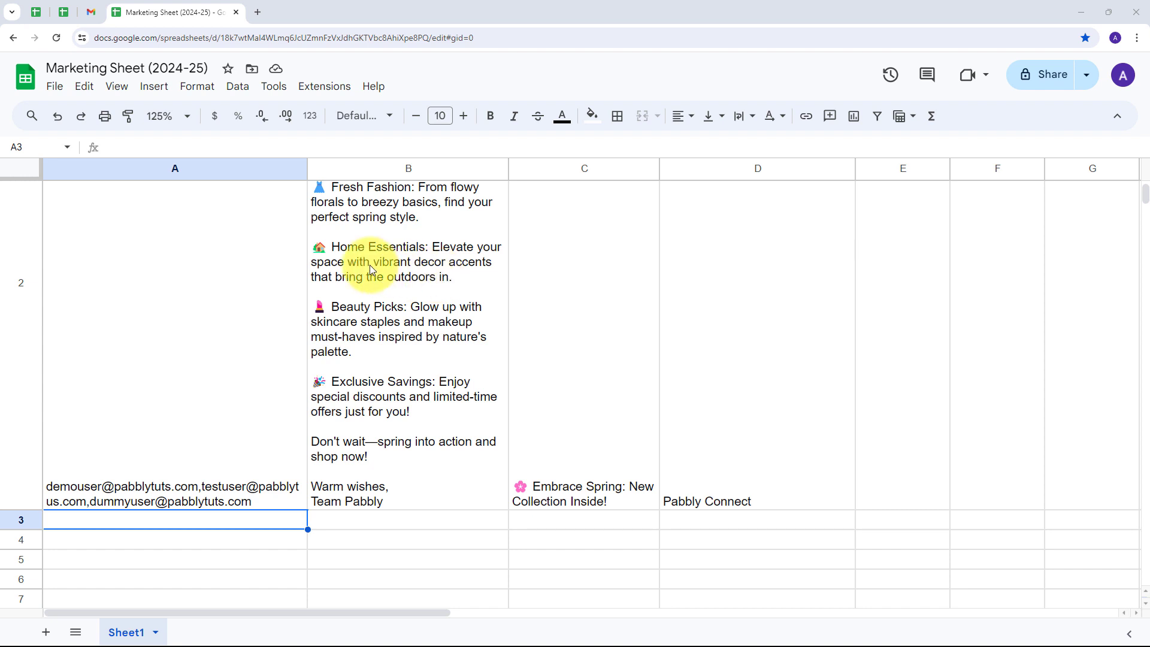
pyautogui.scroll(-3, 264, 300)
pyautogui.click(191, 326)
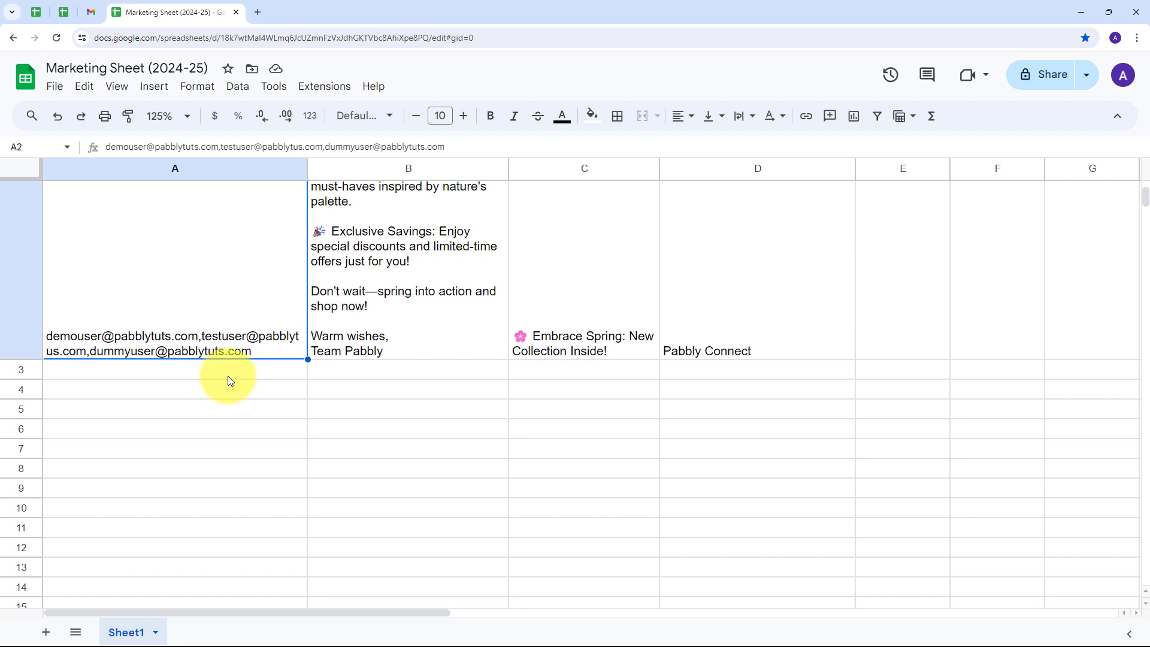
pyautogui.scroll(5, 223, 380)
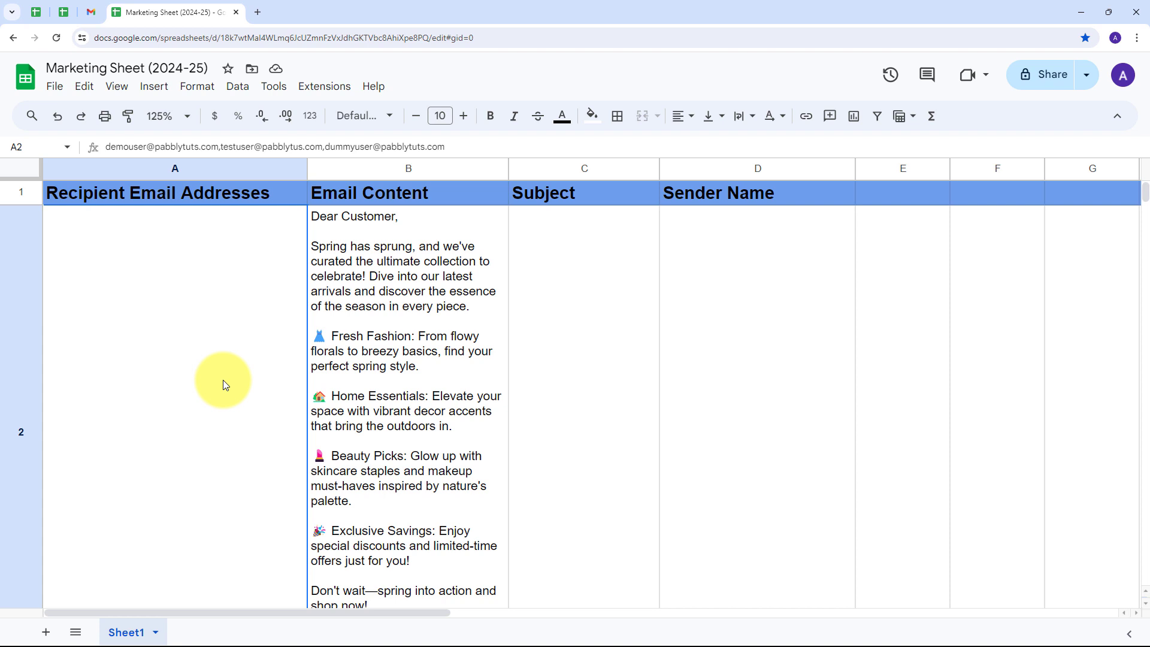
pyautogui.click(258, 12)
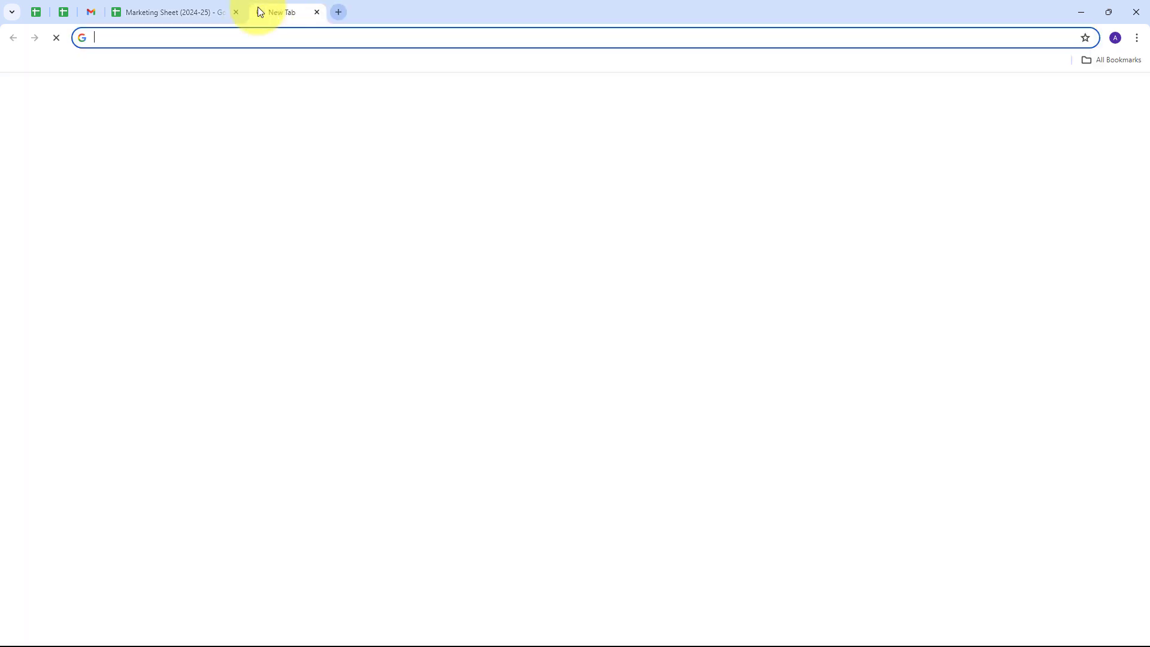
# Go to pabbly.com and launch Pabbly Connect from the All Pabbly Apps page.
pyautogui.write('pabbly.com/')
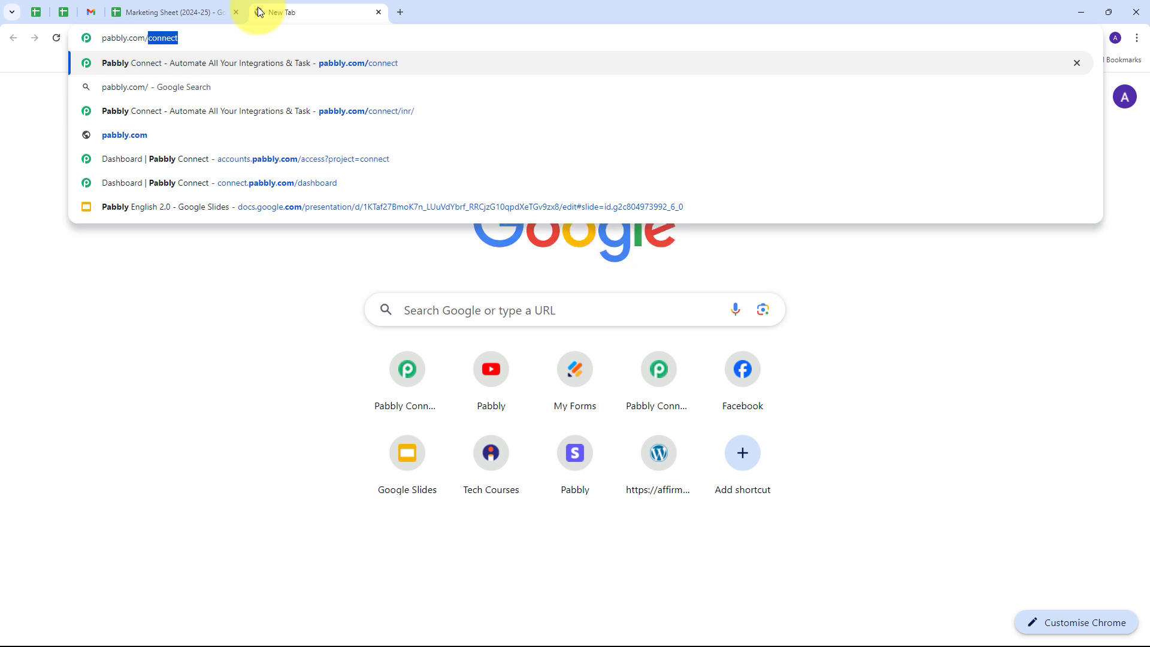
pyautogui.press('Return')
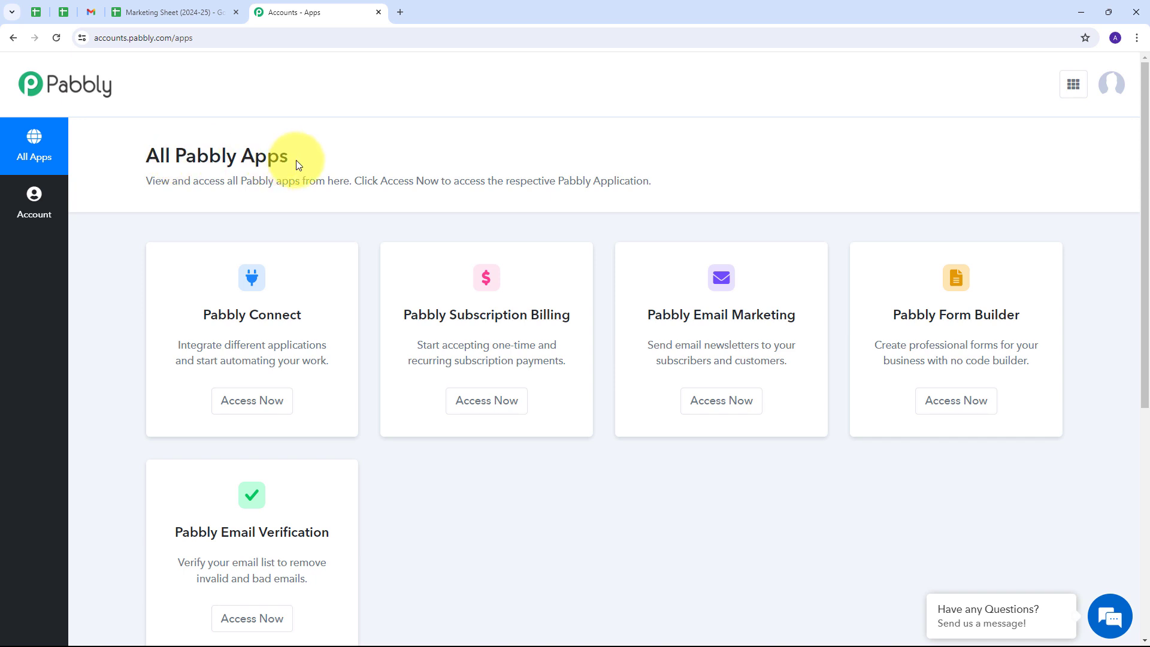
pyautogui.scroll(-1, 301, 227)
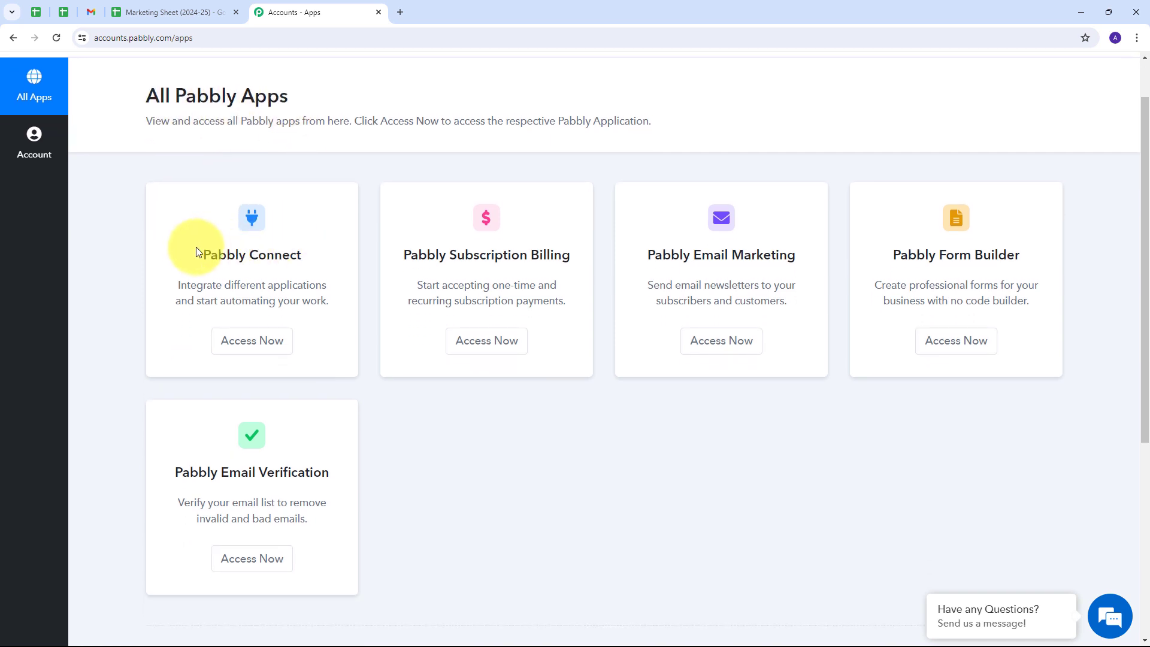
pyautogui.click(249, 349)
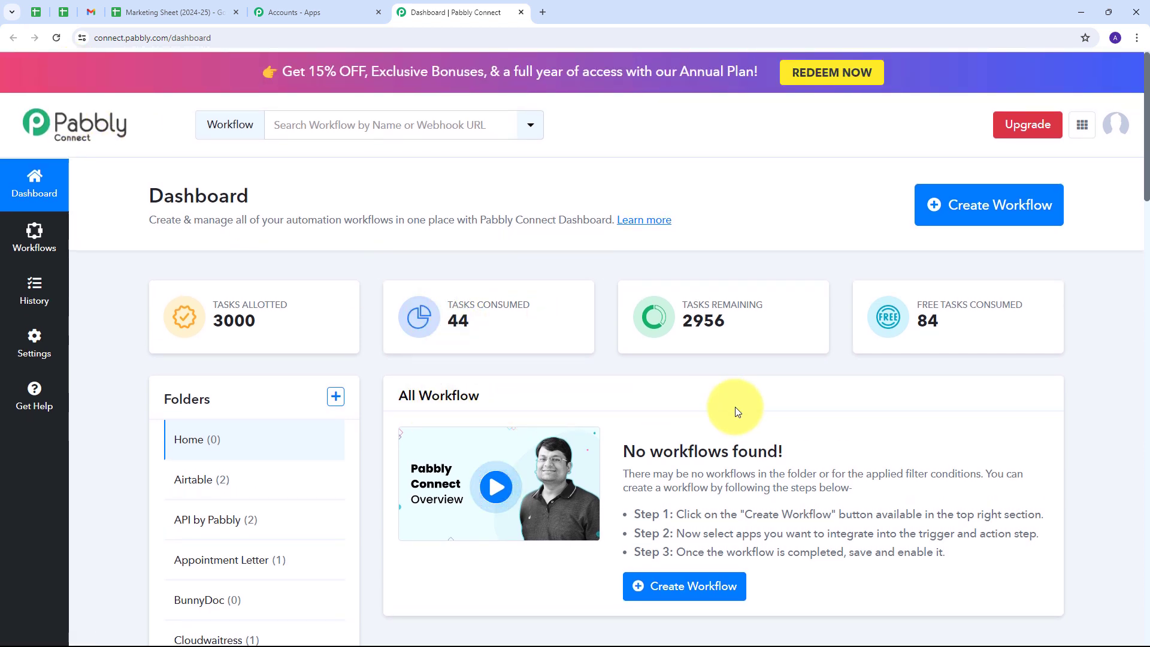
# Scroll the dashboard to review the 3000 allotted and 2956 remaining tasks and the empty Home folder.
pyautogui.scroll(-1, 631, 388)
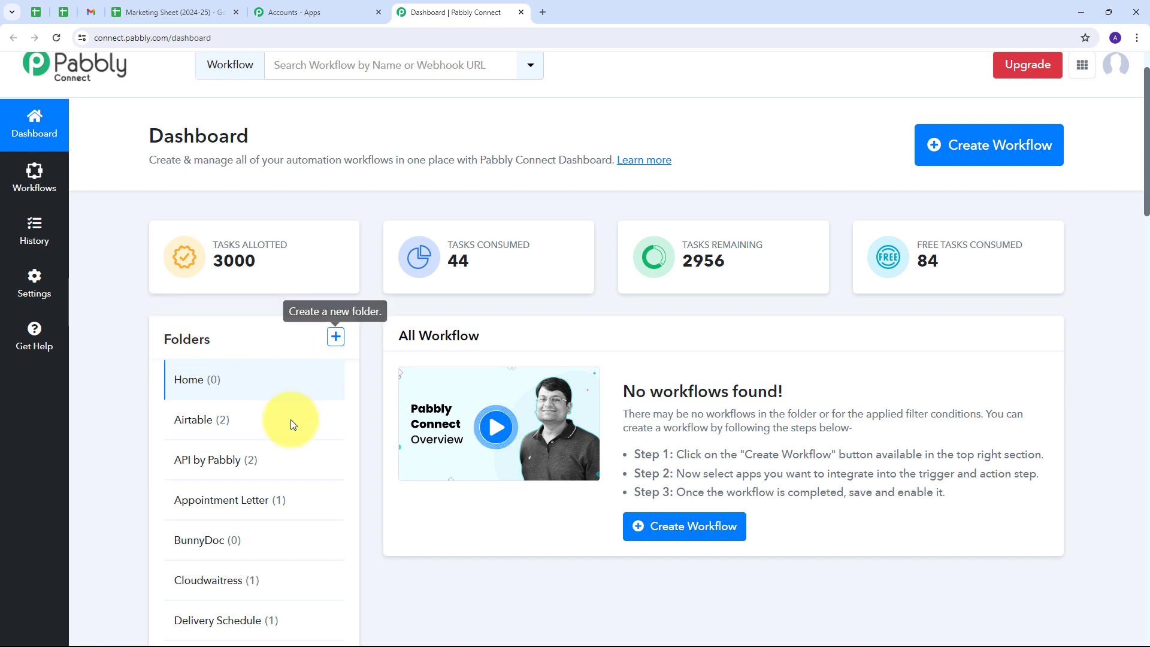
pyautogui.scroll(-1, 290, 423)
pyautogui.scroll(2, 290, 424)
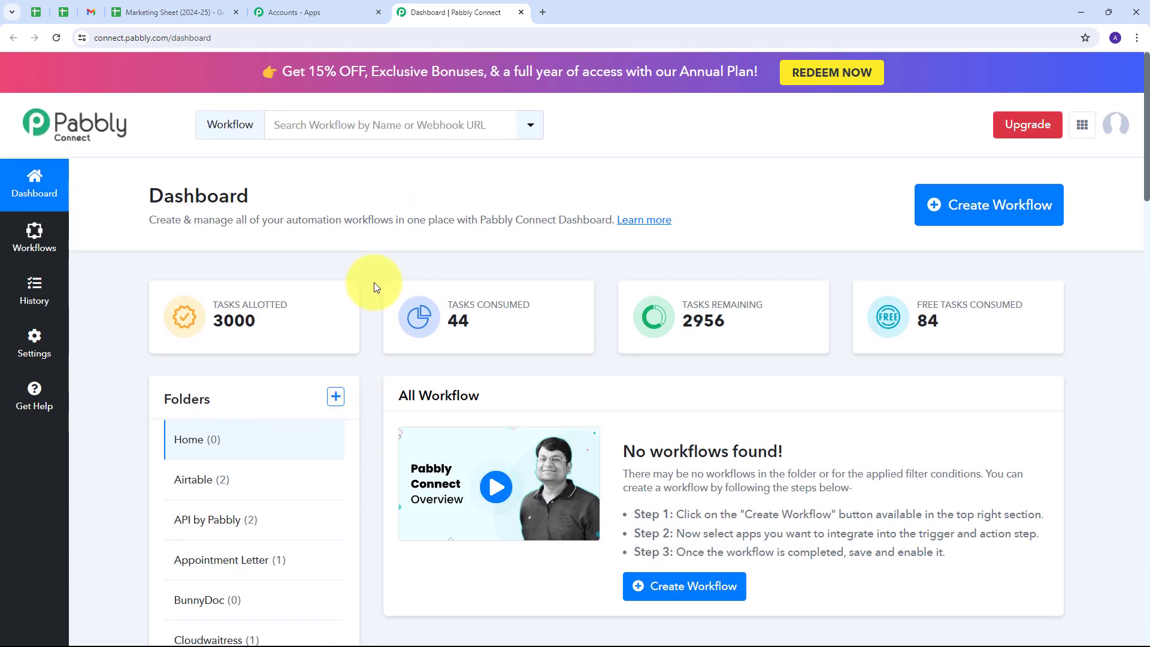
# Create a workflow named 'Automate Email Campaigns with Pabbly Connect' in the Gmail folder.
pyautogui.click(970, 219)
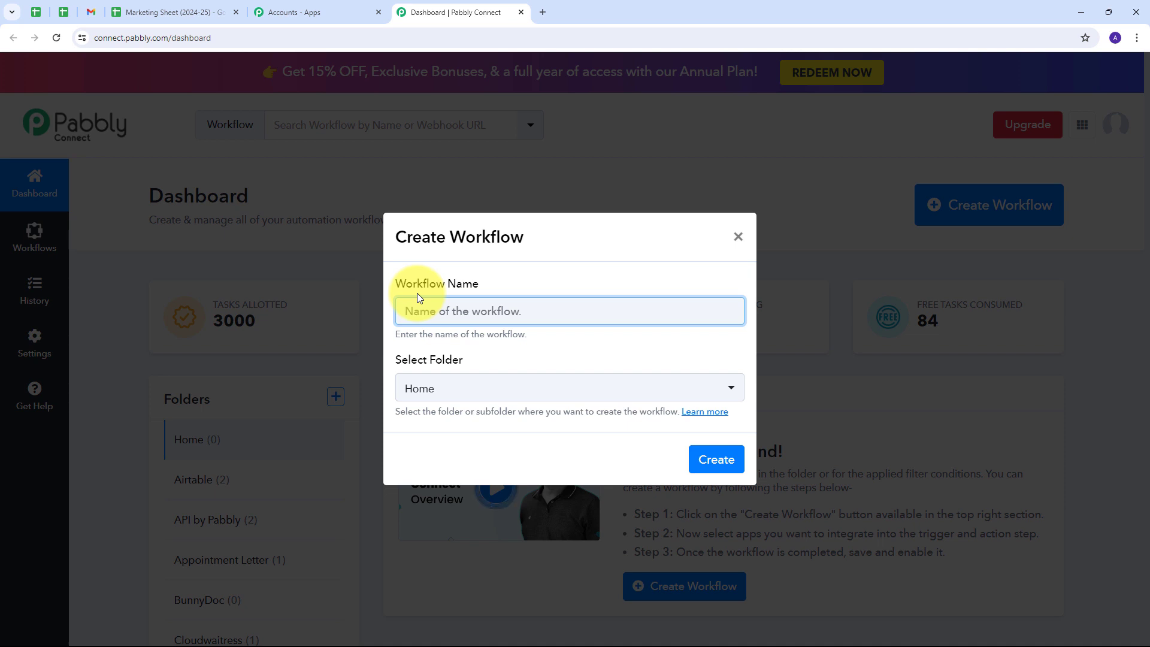
pyautogui.write('Automate Email Campaigns with Pabbly Connect')
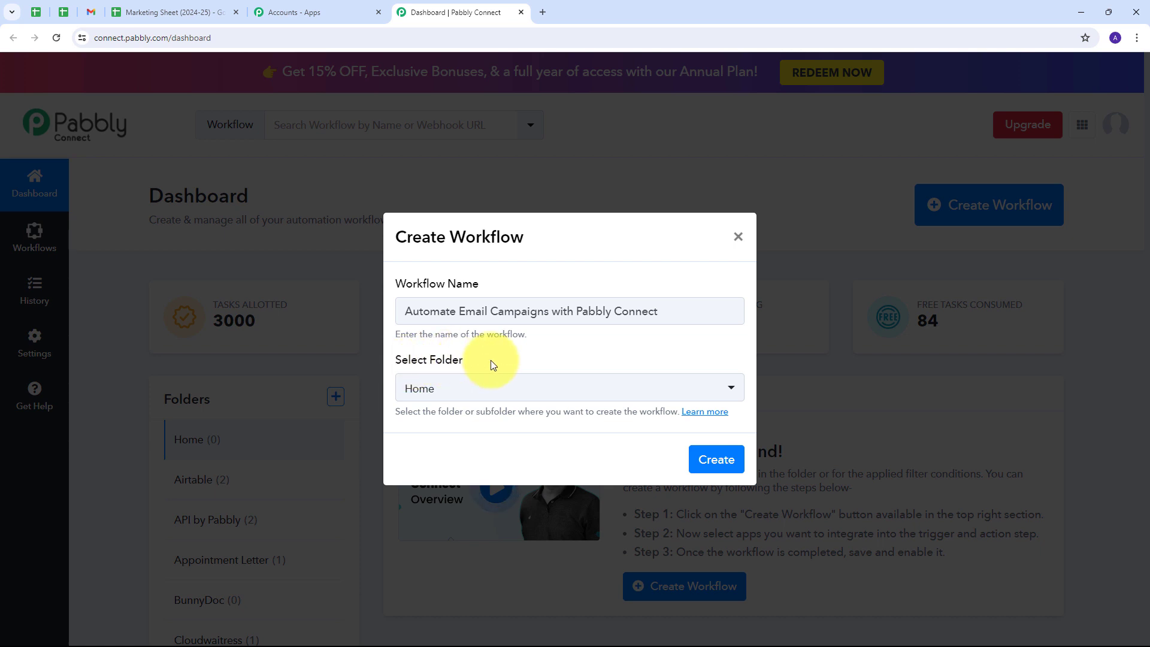
pyautogui.click(658, 390)
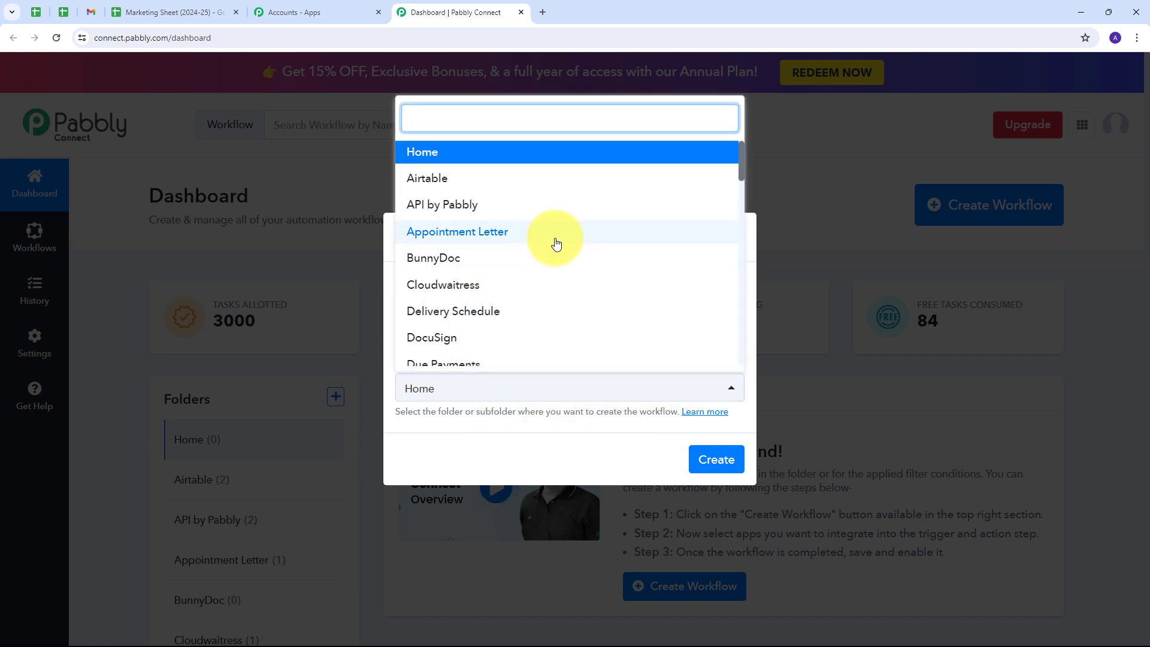
pyautogui.scroll(-8, 555, 244)
pyautogui.scroll(4, 556, 244)
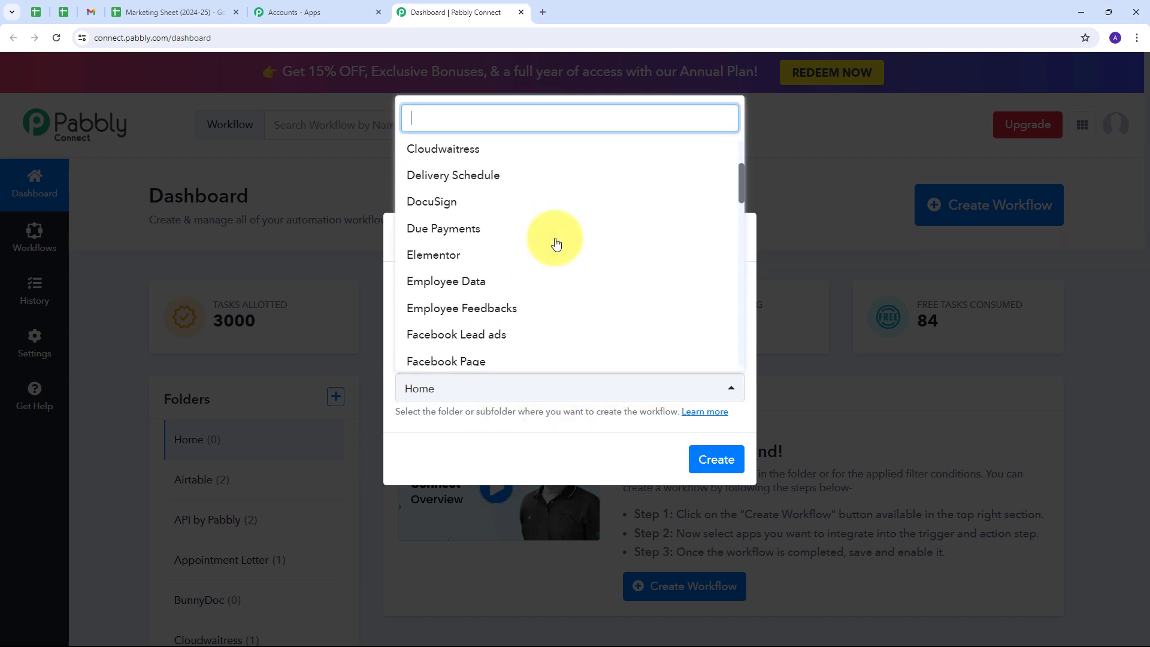
pyautogui.scroll(-2, 556, 244)
pyautogui.scroll(-1, 556, 243)
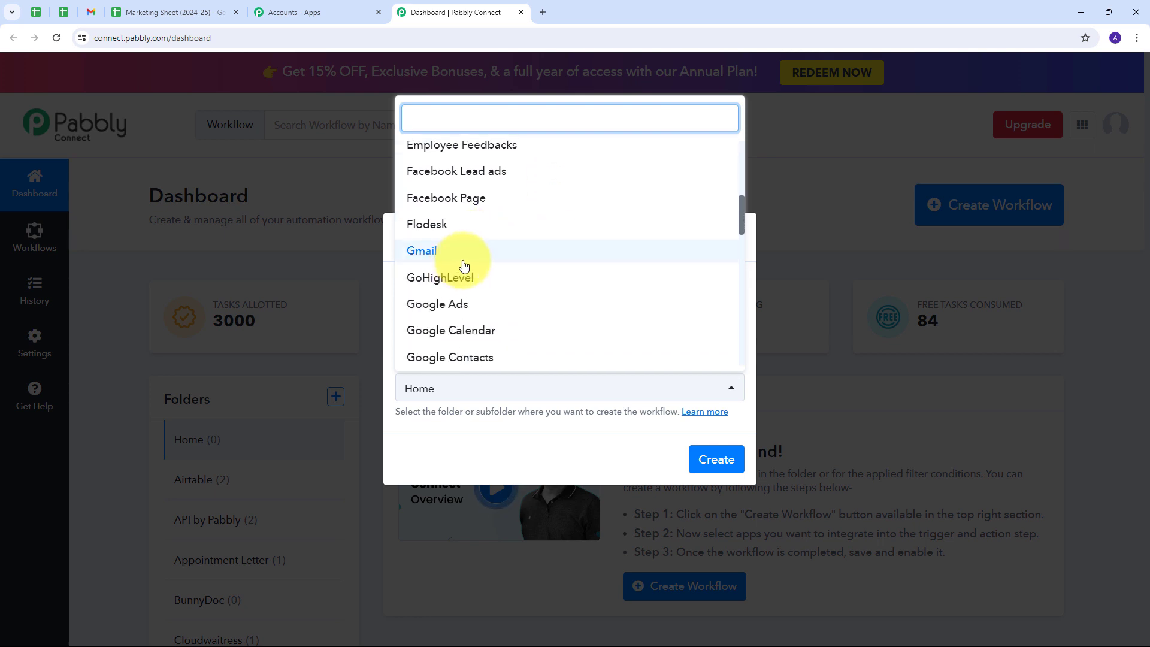
pyautogui.scroll(2, 459, 267)
pyautogui.scroll(-1, 464, 266)
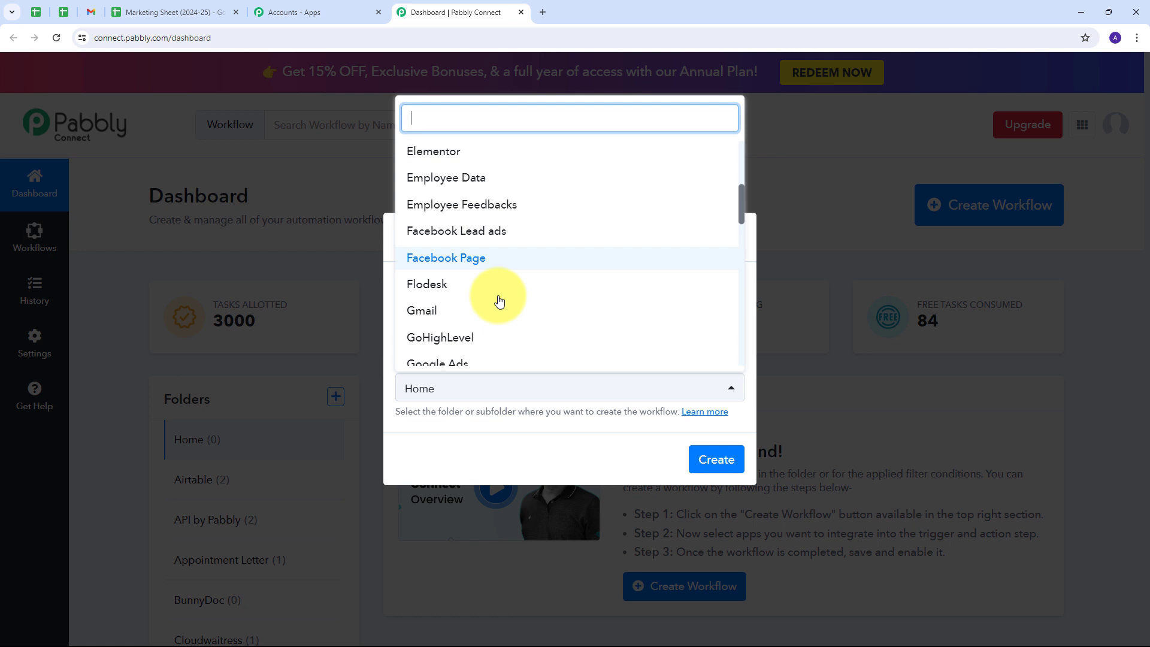
pyautogui.click(439, 315)
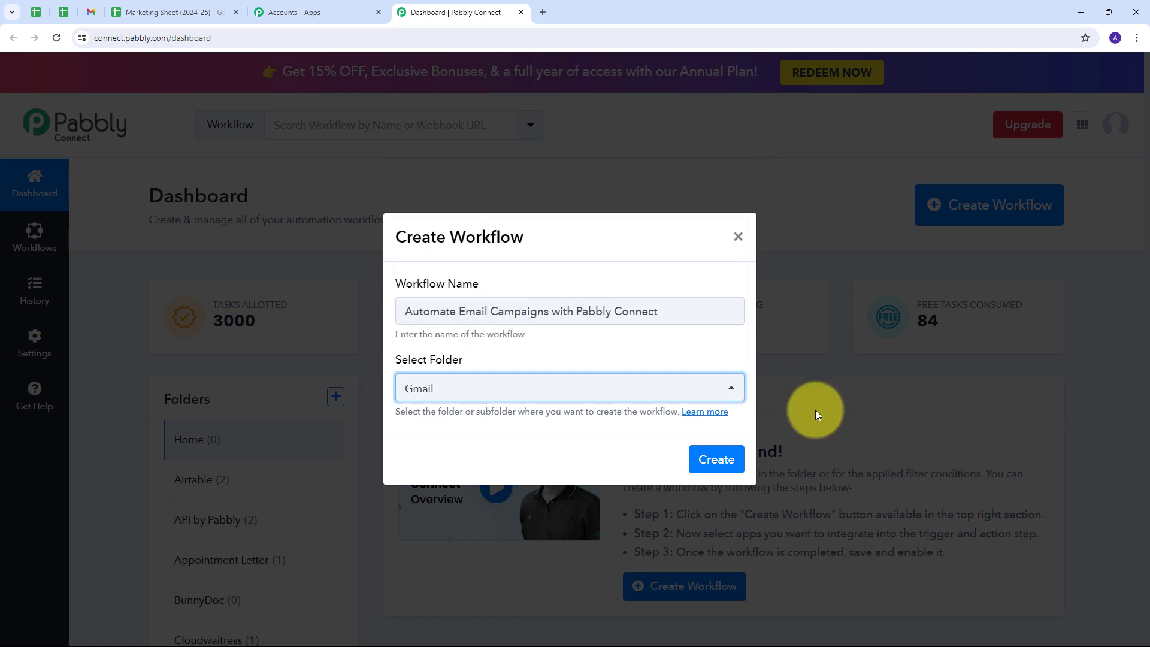
pyautogui.click(717, 460)
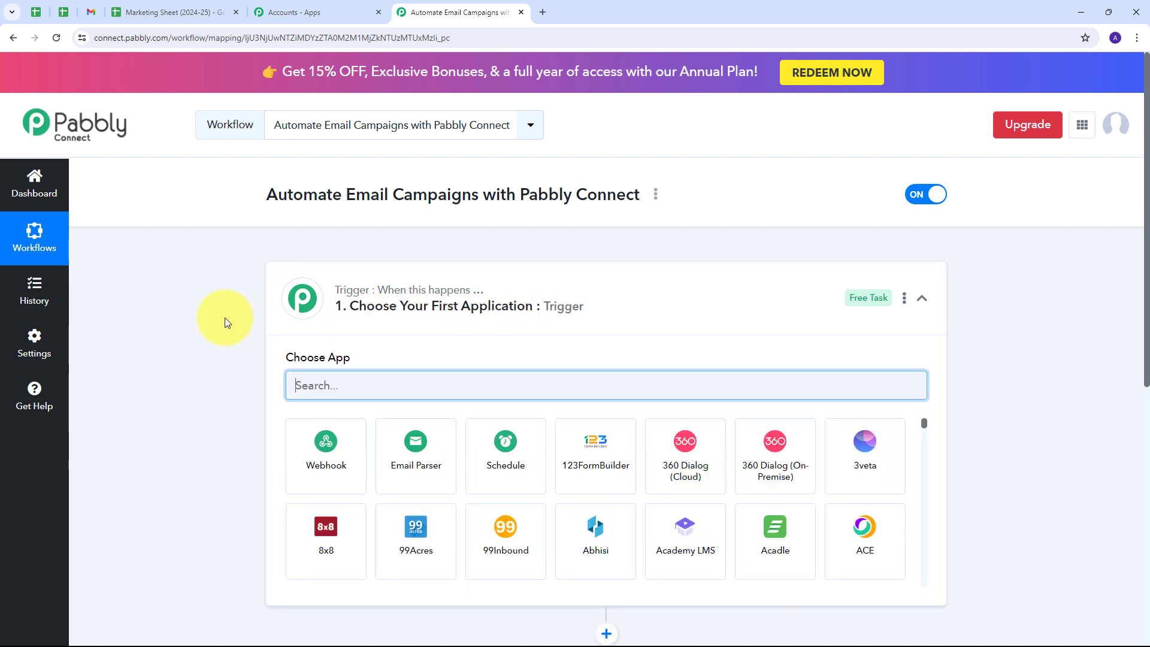
# Look over the empty Trigger and Action steps and search the trigger apps for 'Google Sheets'.
pyautogui.scroll(-2, 225, 318)
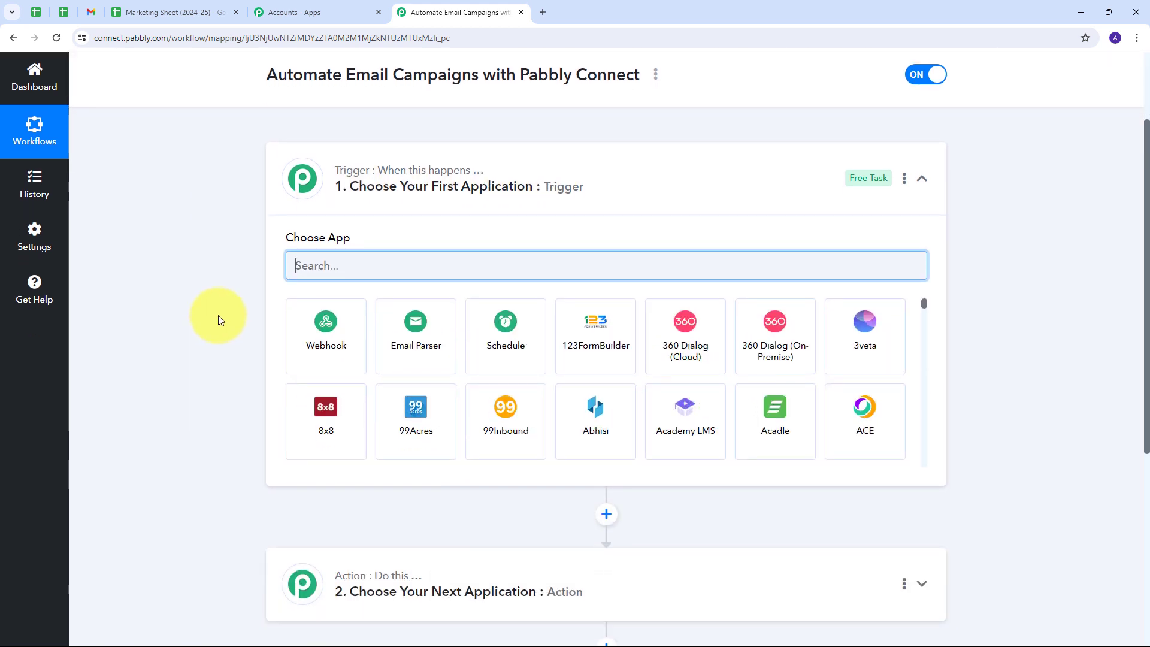
pyautogui.scroll(-1, 218, 315)
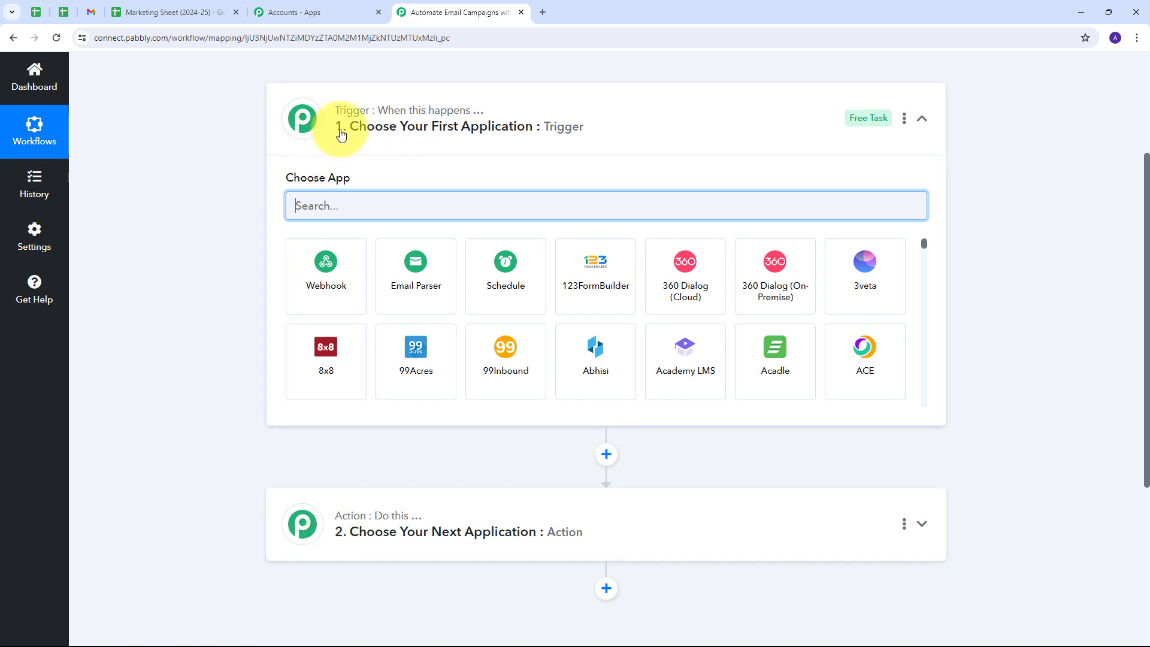
pyautogui.moveTo(344, 110)
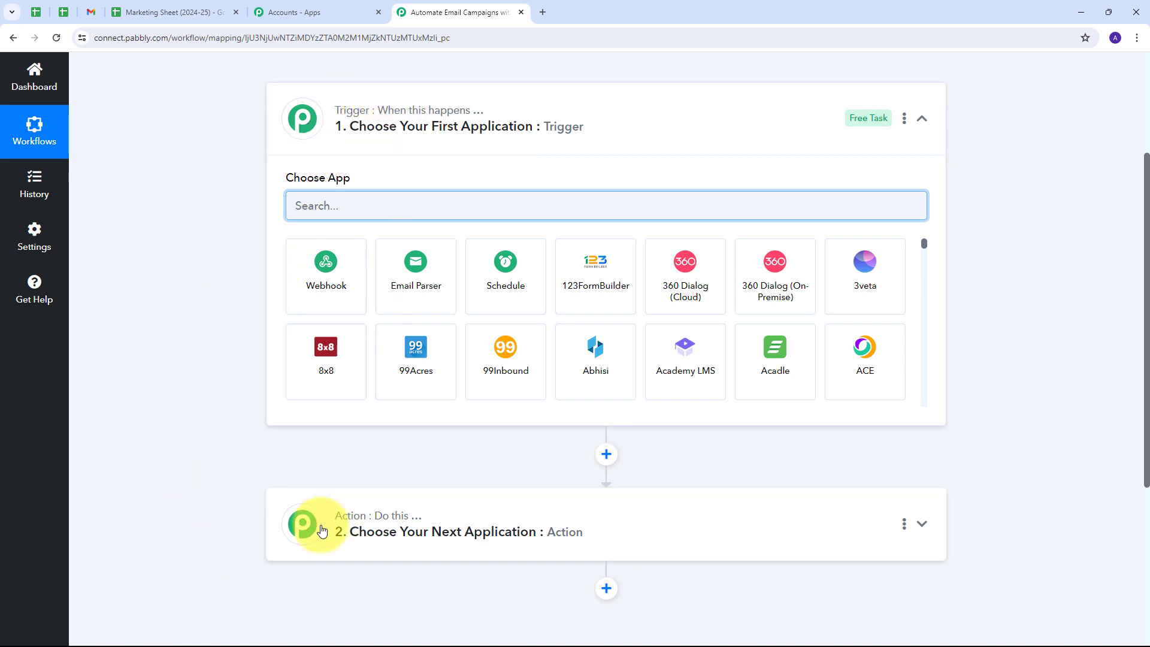
pyautogui.moveTo(385, 114)
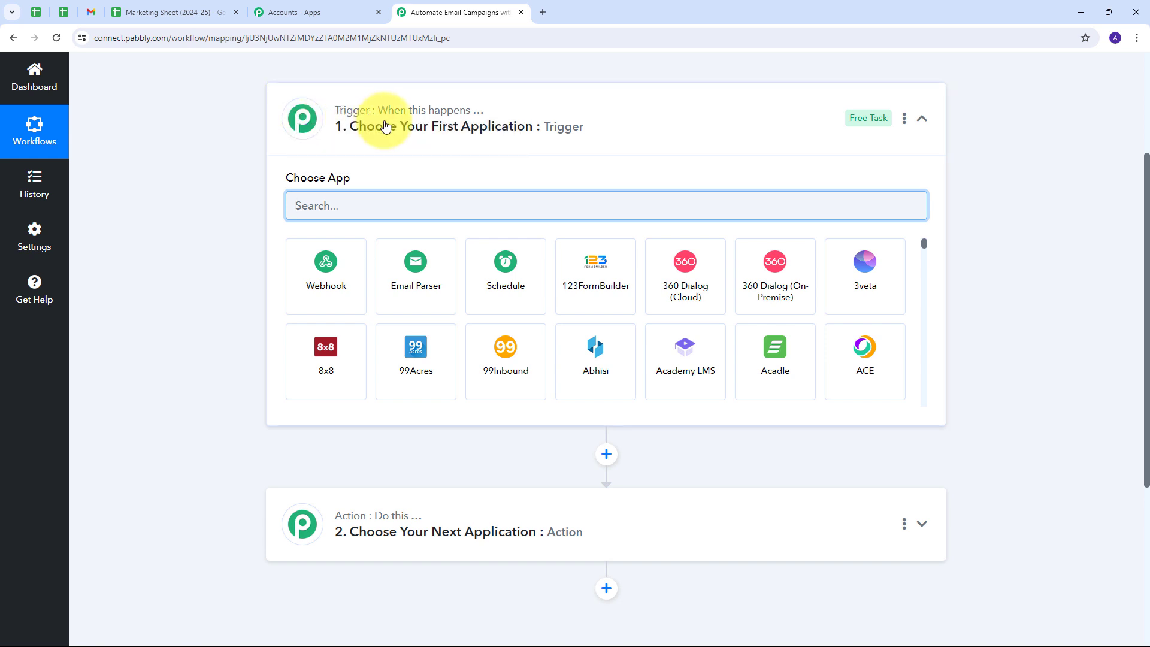
pyautogui.moveTo(343, 516)
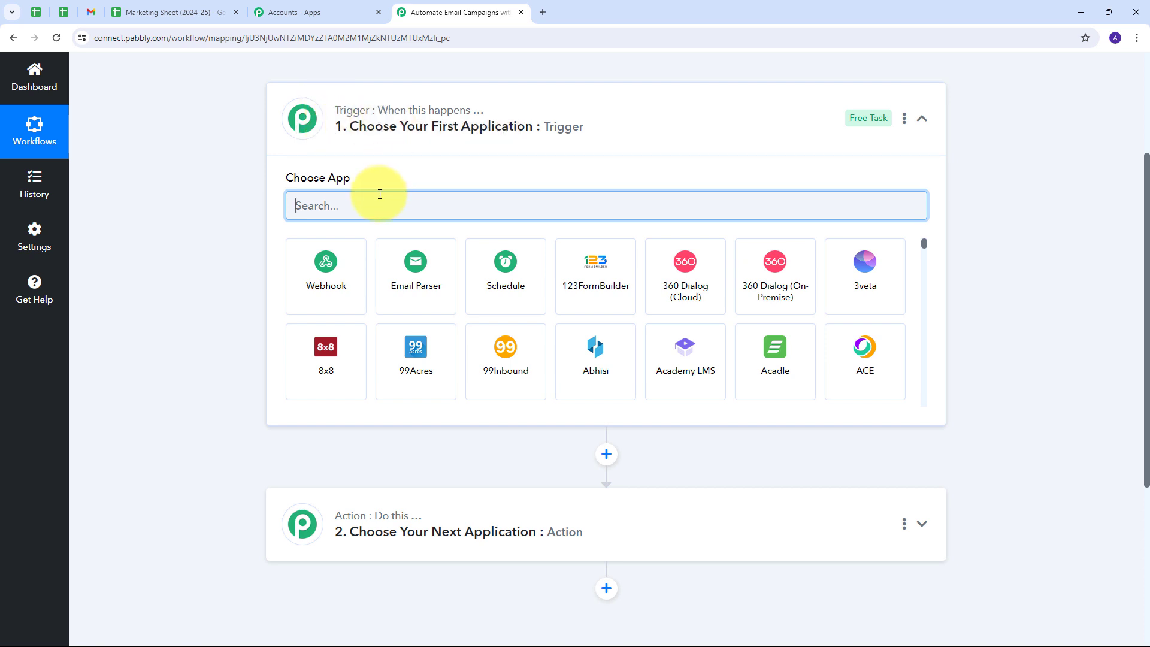
pyautogui.write('Google Sheets')
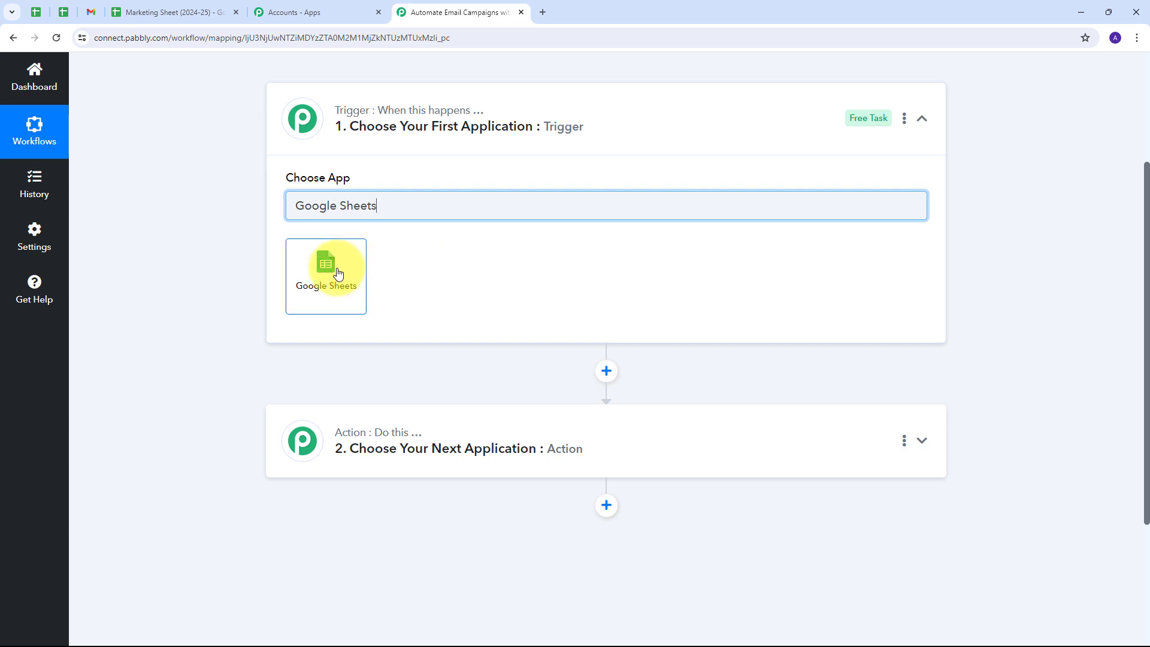
# Make Google Sheets the trigger app with the 'New or Updated Spreadsheet Row' event.
pyautogui.click(337, 273)
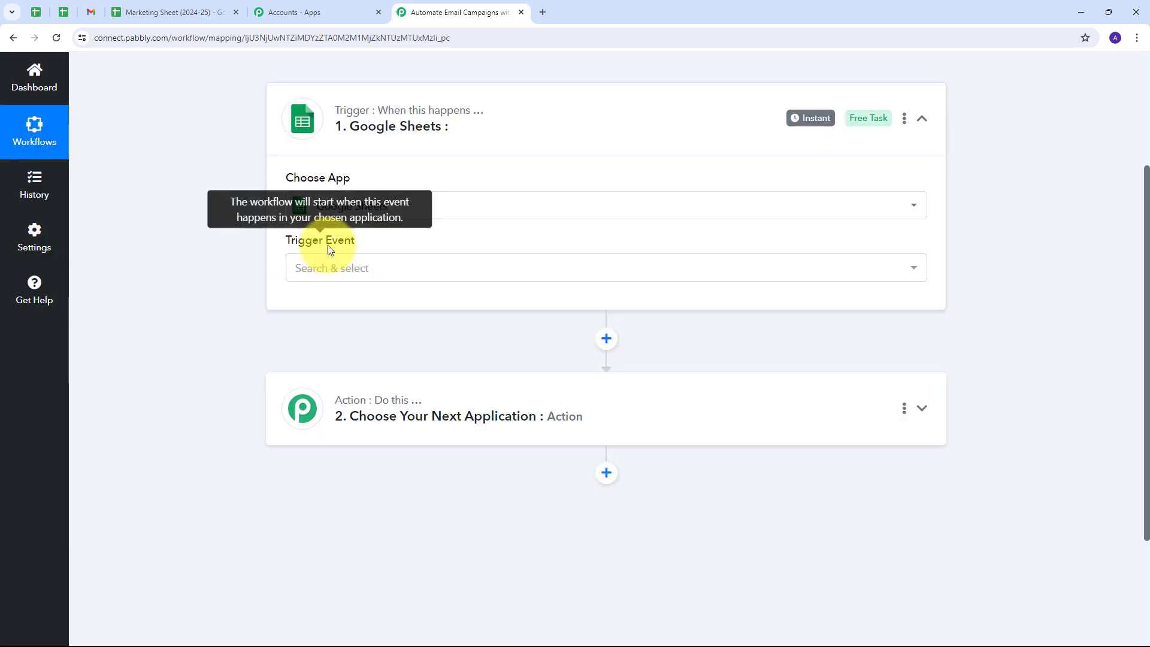
pyautogui.click(457, 266)
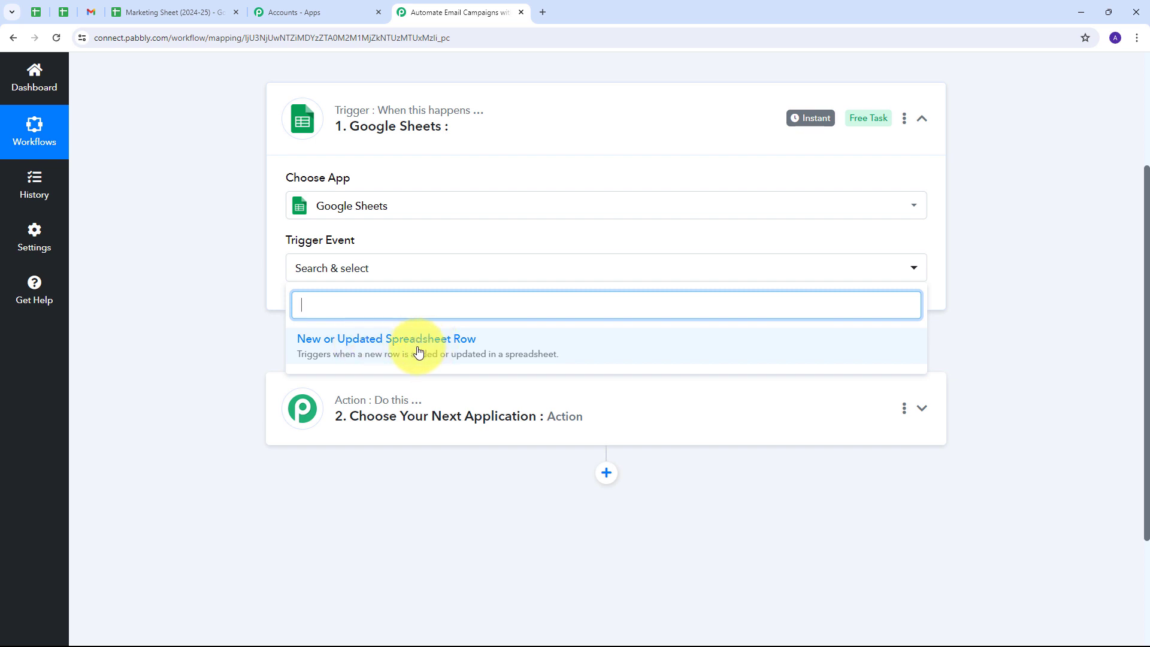
pyautogui.click(418, 351)
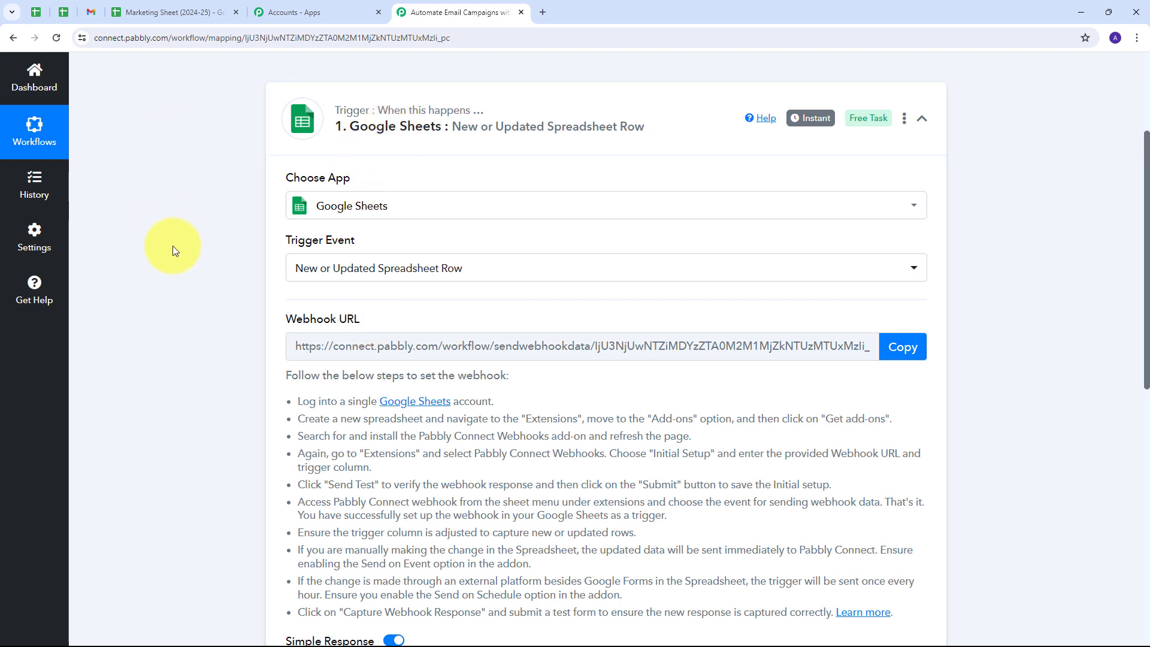
# Copy the trigger's webhook URL and return to the Marketing Sheet (2024-25) tab.
pyautogui.scroll(-2, 287, 138)
pyautogui.scroll(2, 300, 120)
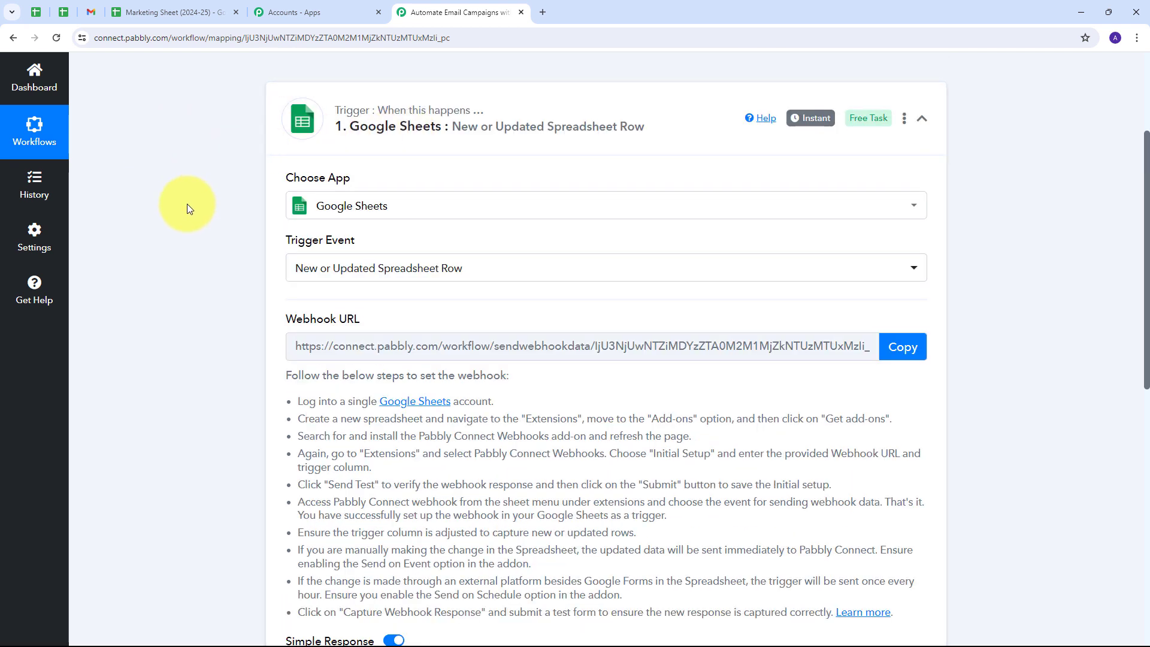
pyautogui.scroll(-2, 210, 239)
pyautogui.moveTo(292, 282); pyautogui.dragTo(937, 479)
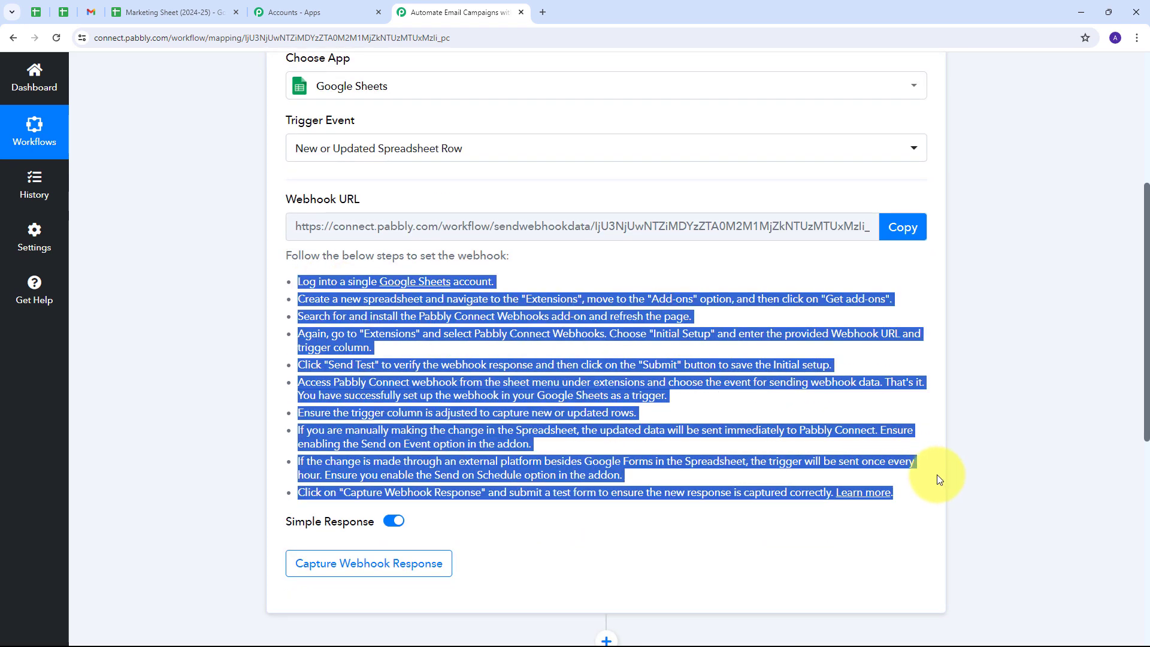
pyautogui.click(901, 237)
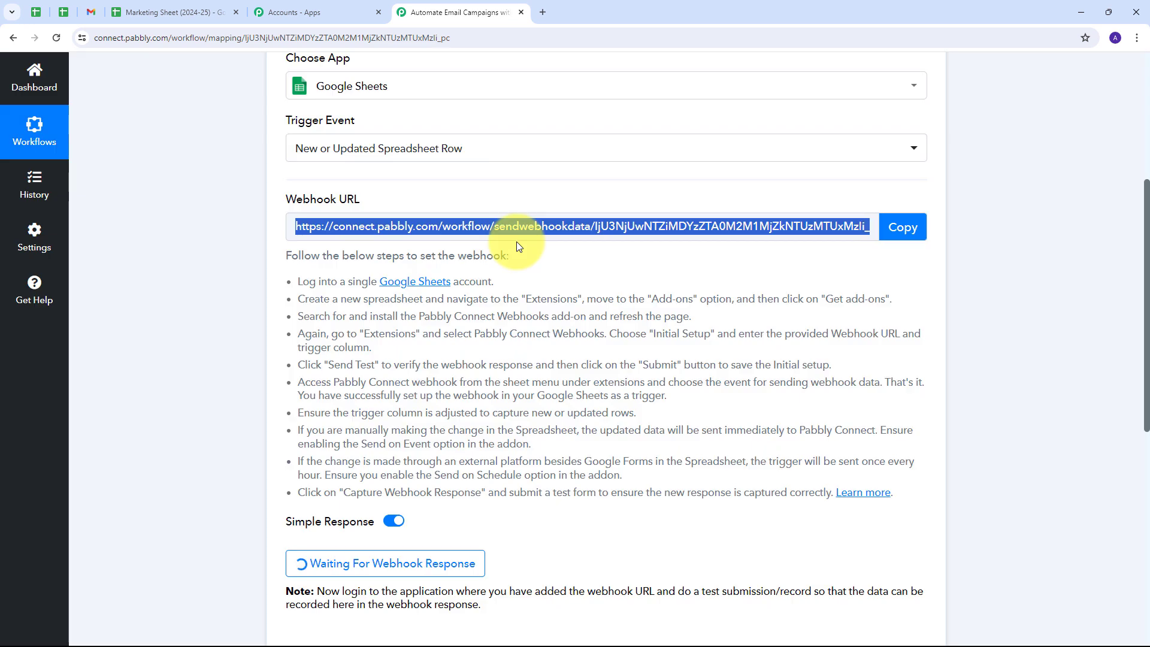
pyautogui.click(157, 13)
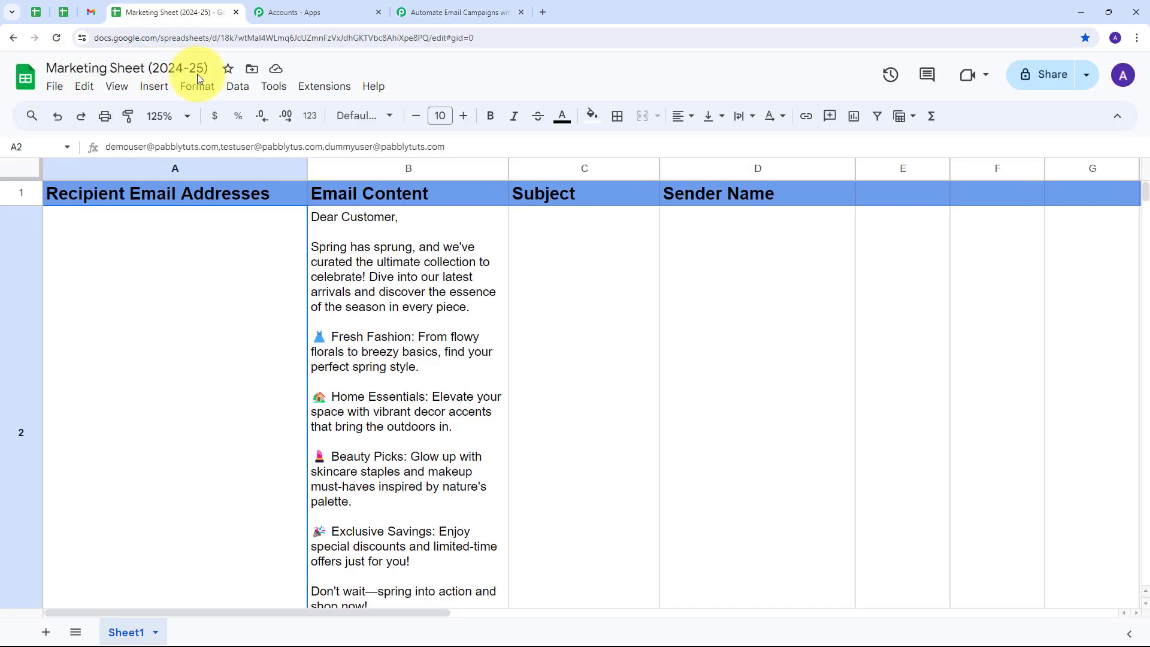
pyautogui.scroll(-1, 214, 243)
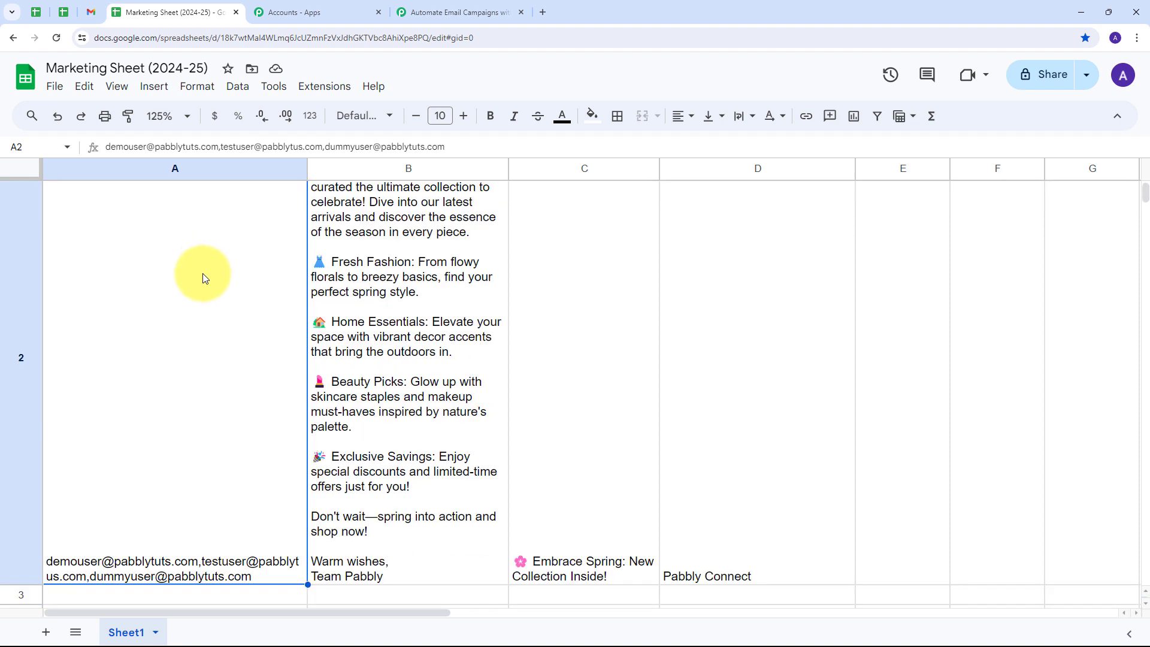
pyautogui.scroll(1, 203, 273)
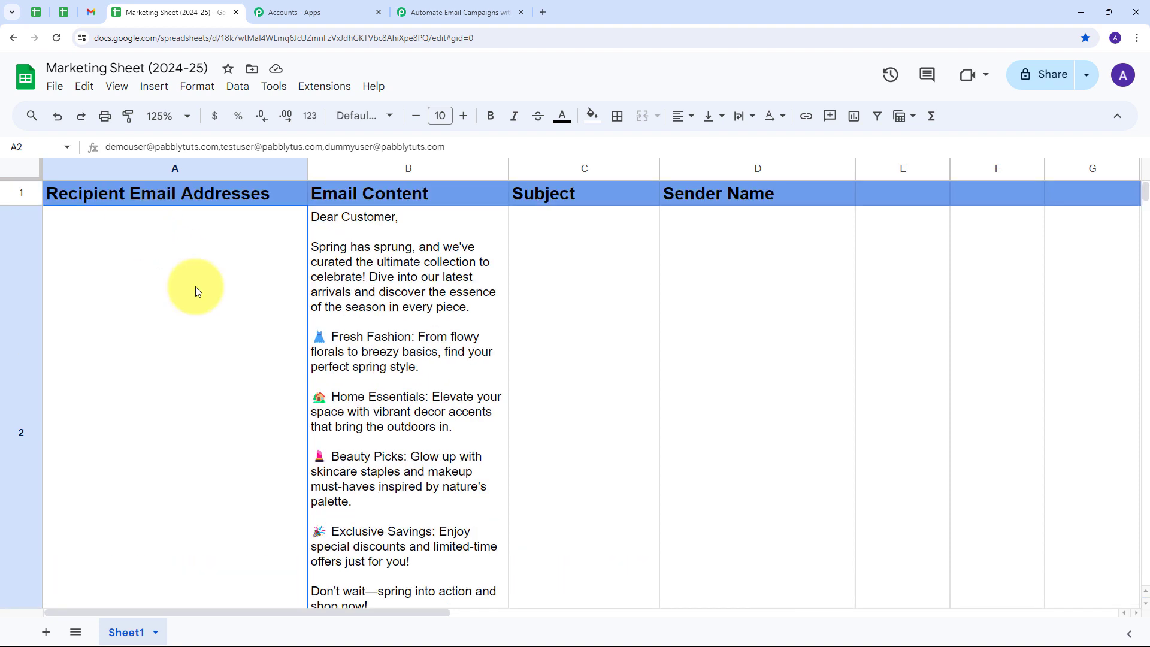
pyautogui.click(324, 85)
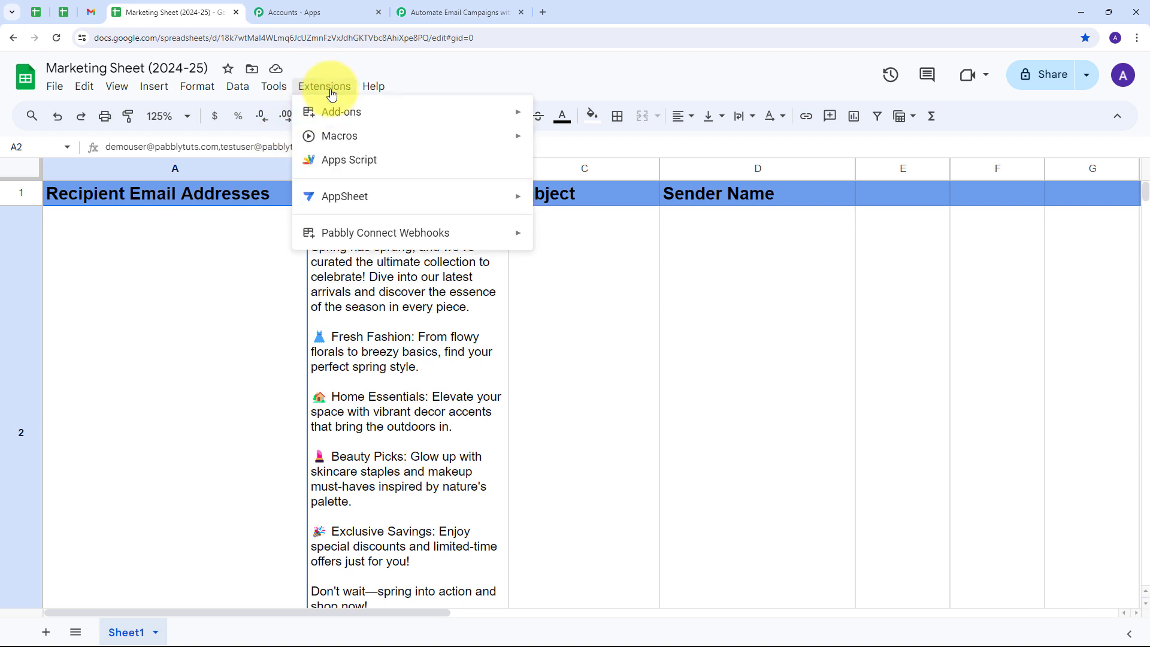
pyautogui.moveTo(329, 232)
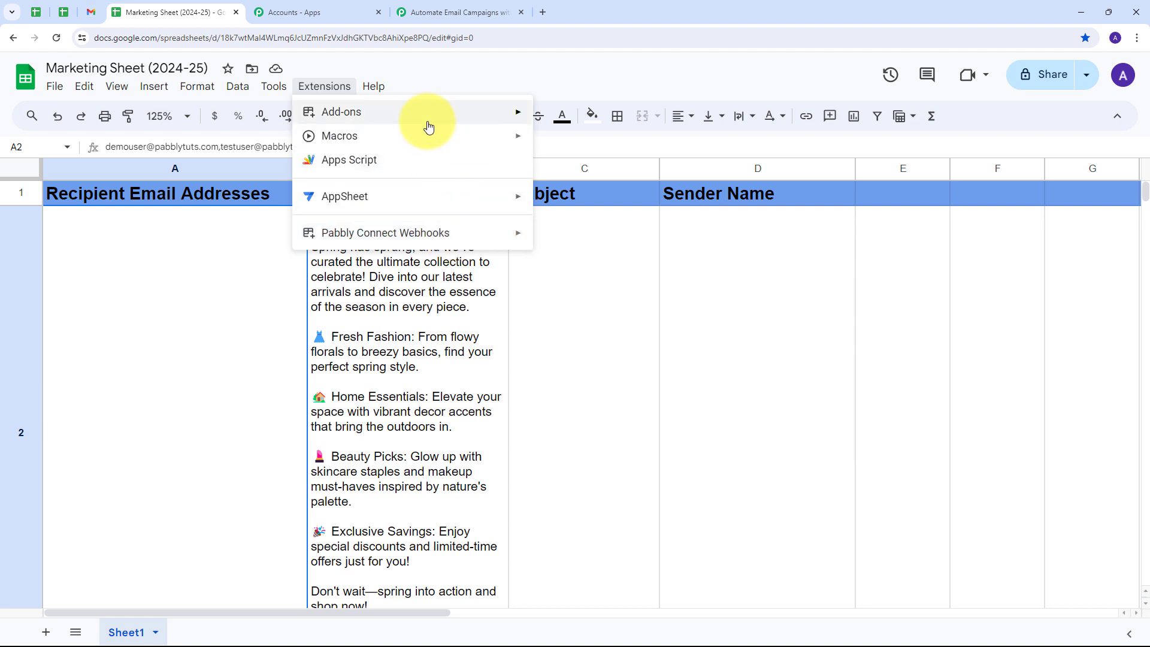
pyautogui.moveTo(429, 120)
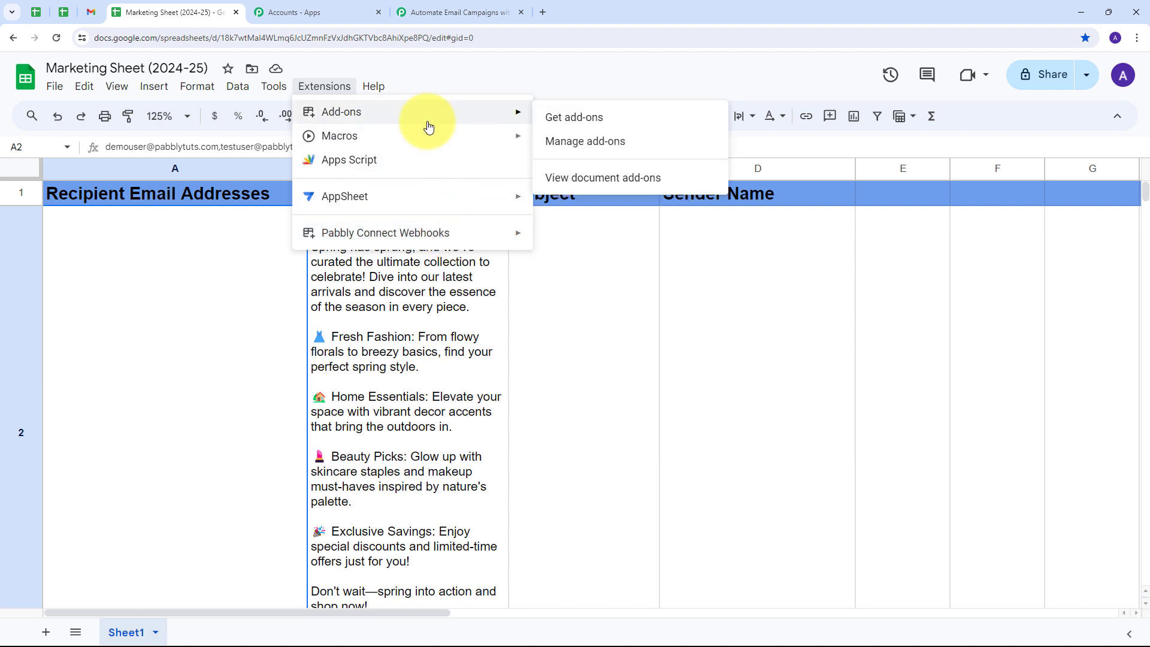
pyautogui.click(622, 128)
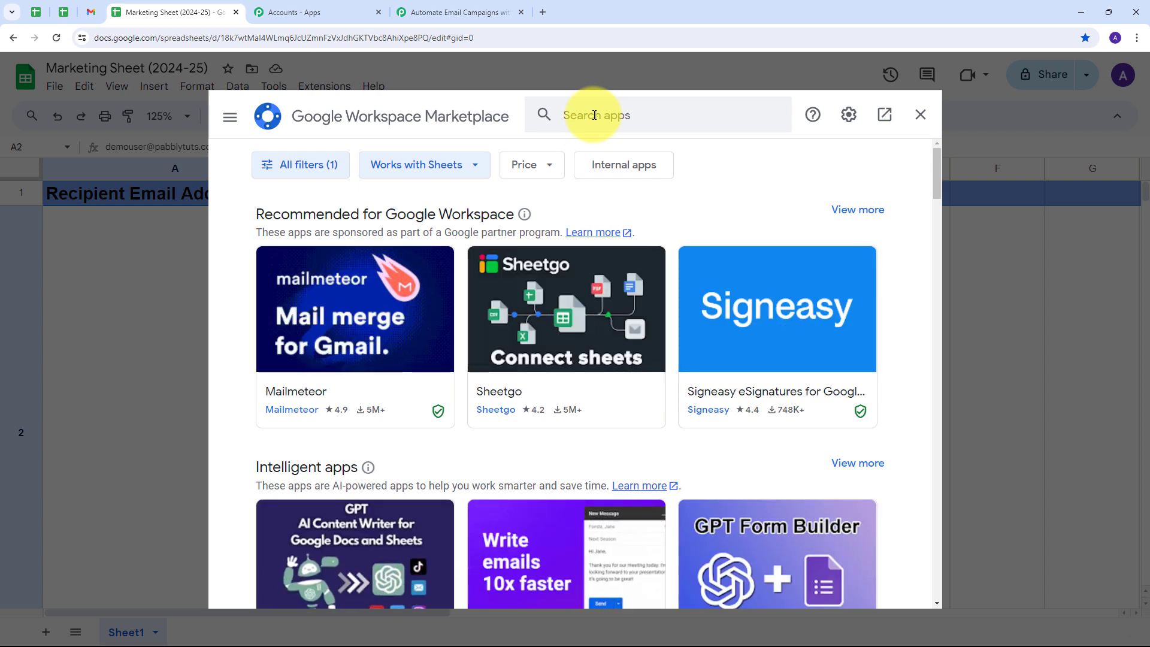
pyautogui.click(599, 114)
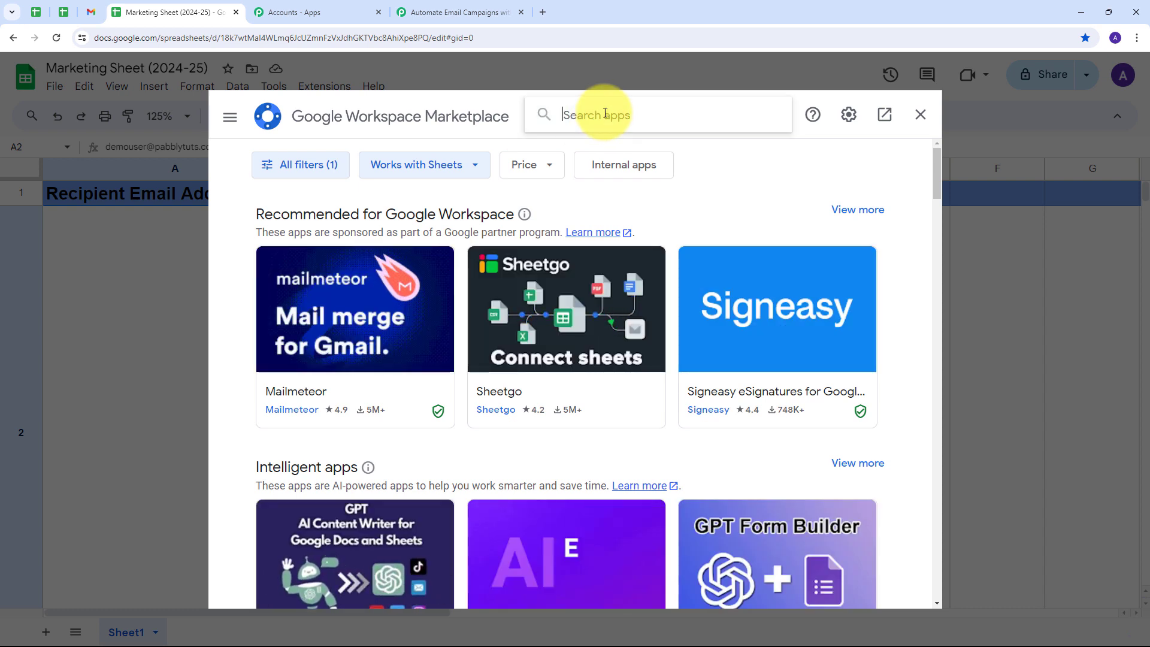
pyautogui.write('Pabbly Connect webhooks')
pyautogui.press('Return')
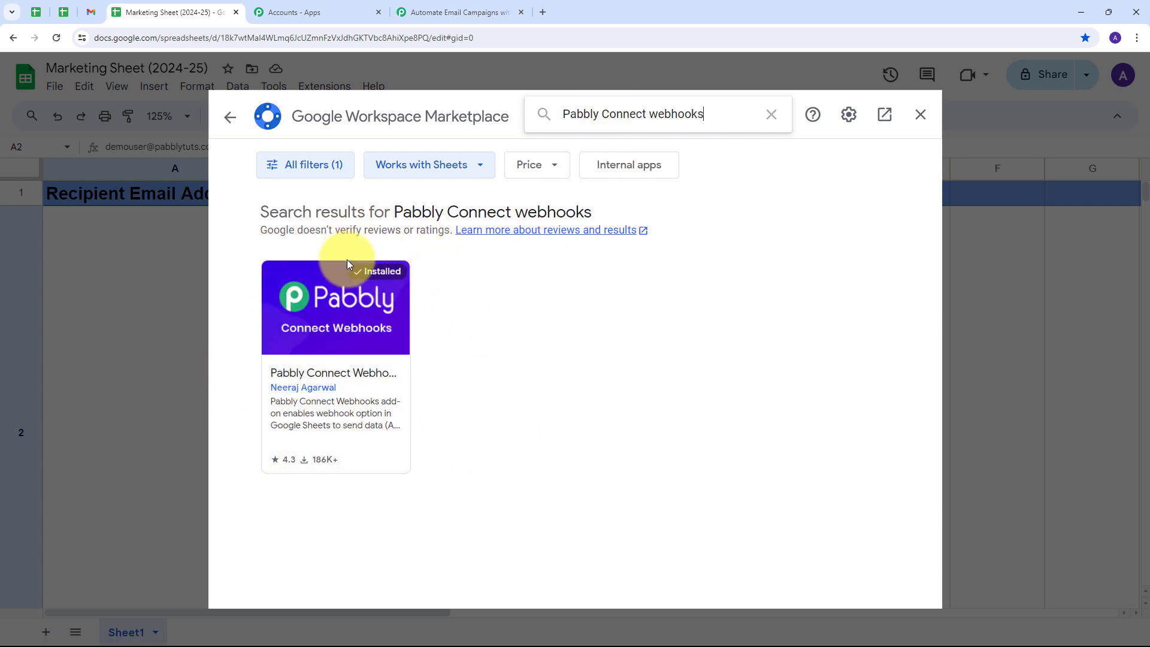
pyautogui.click(921, 114)
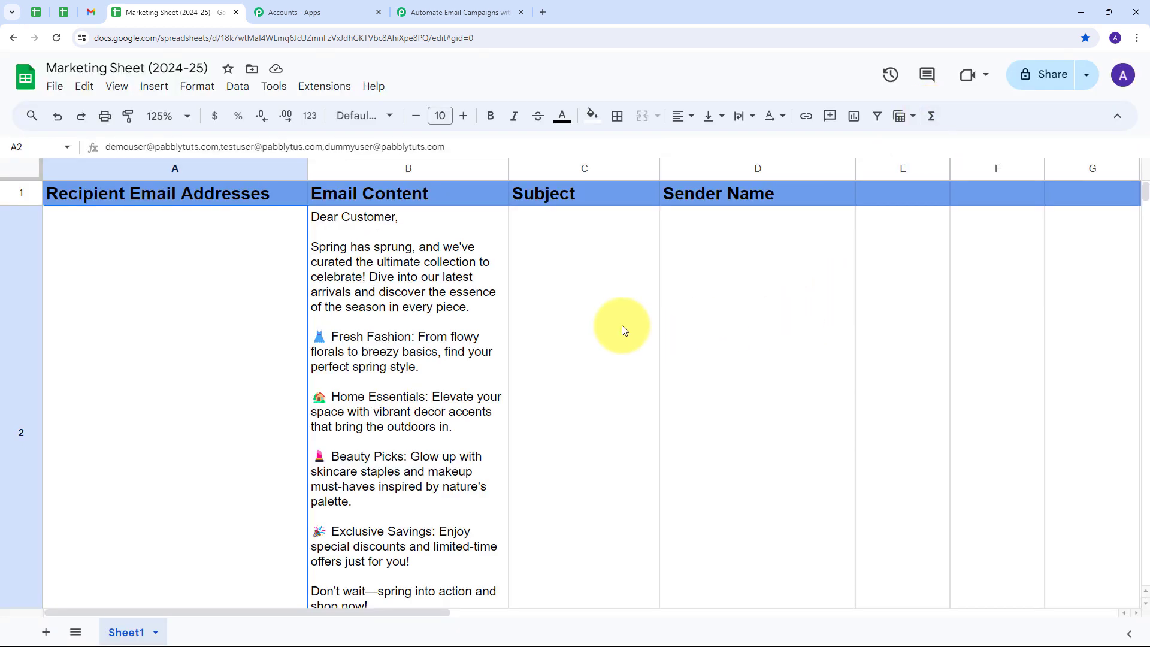
# Open the Pabbly Connect Webhooks Initial Setup and paste in the copied webhook URL.
pyautogui.click(327, 88)
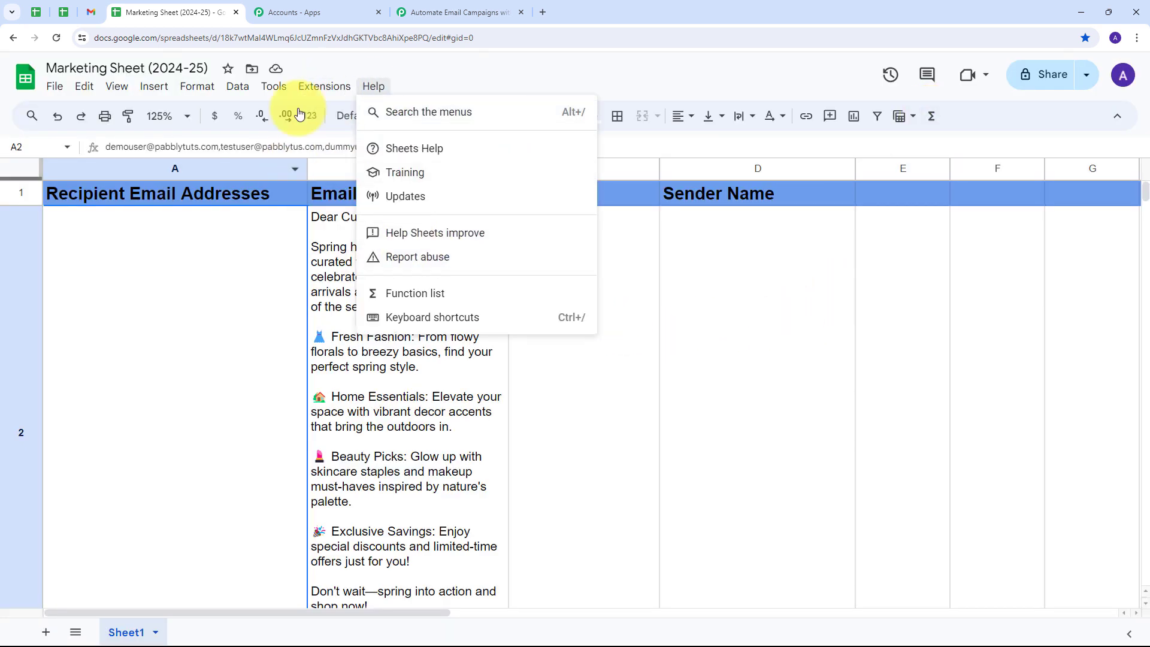
pyautogui.moveTo(331, 228)
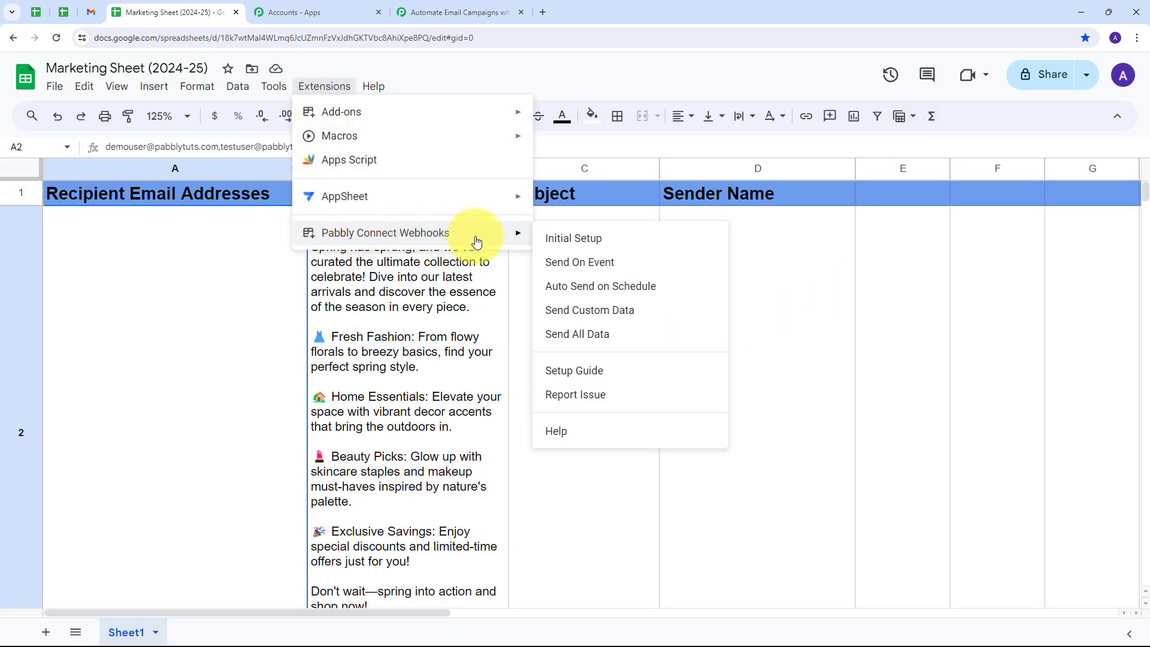
pyautogui.click(595, 240)
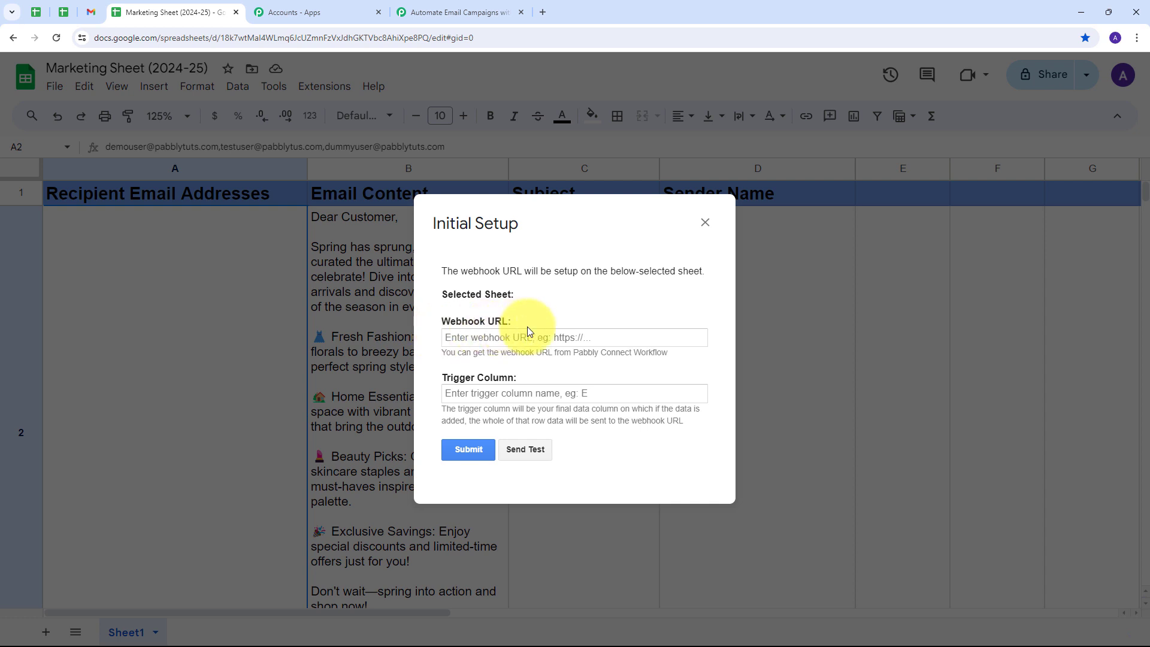
pyautogui.click(476, 334)
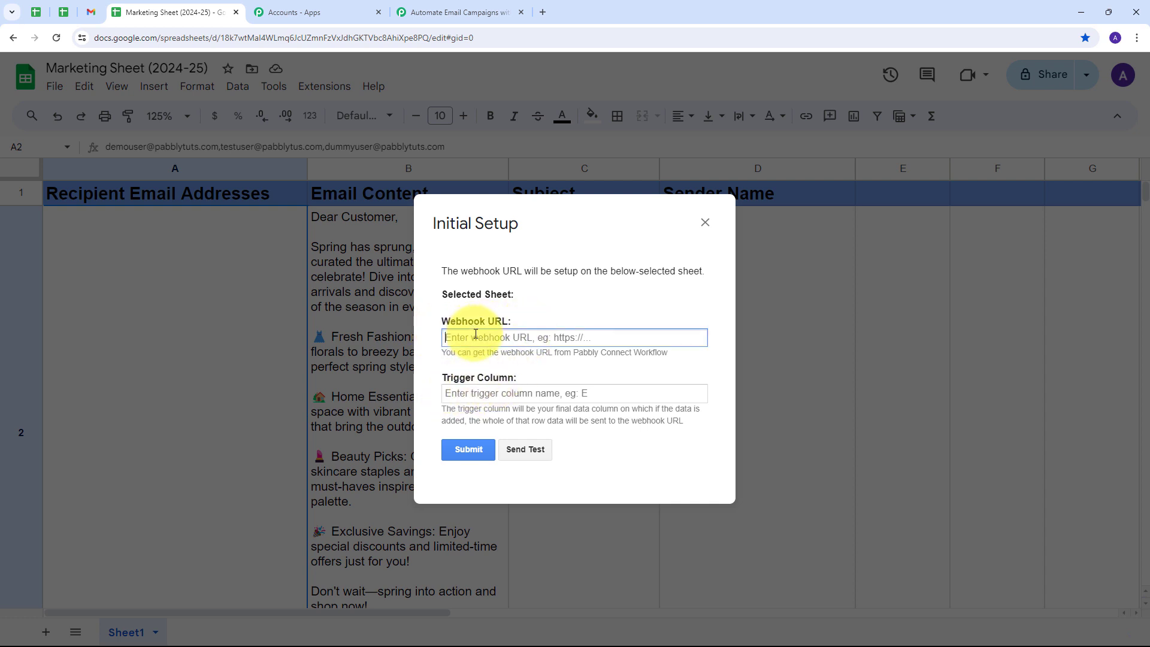
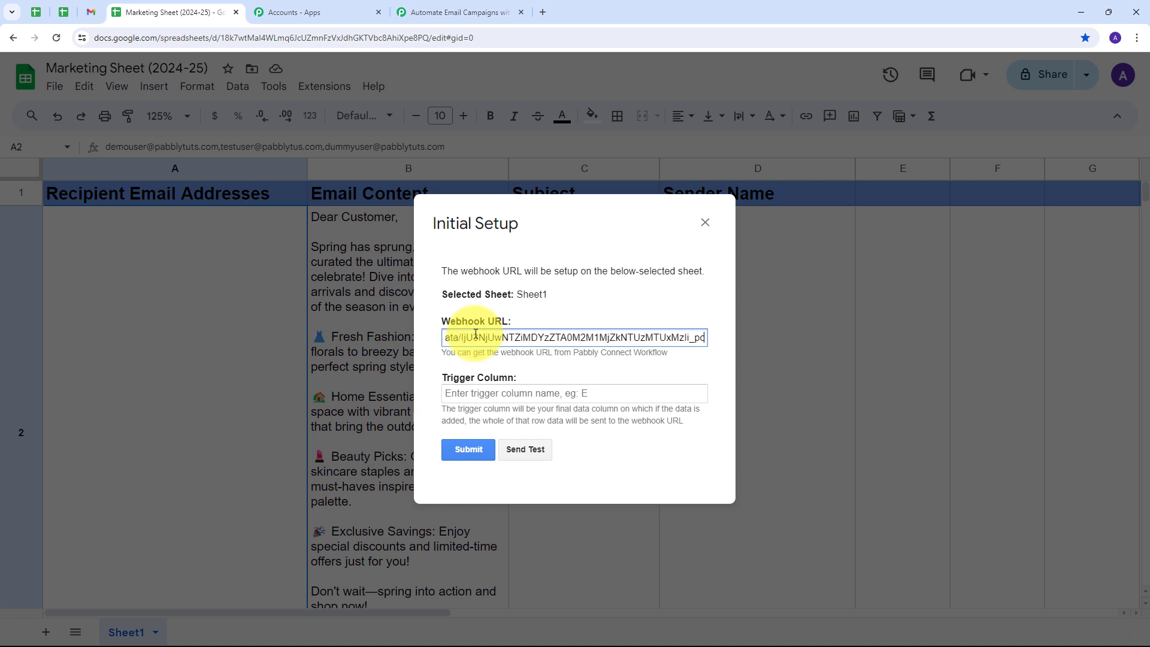
pyautogui.click(530, 368)
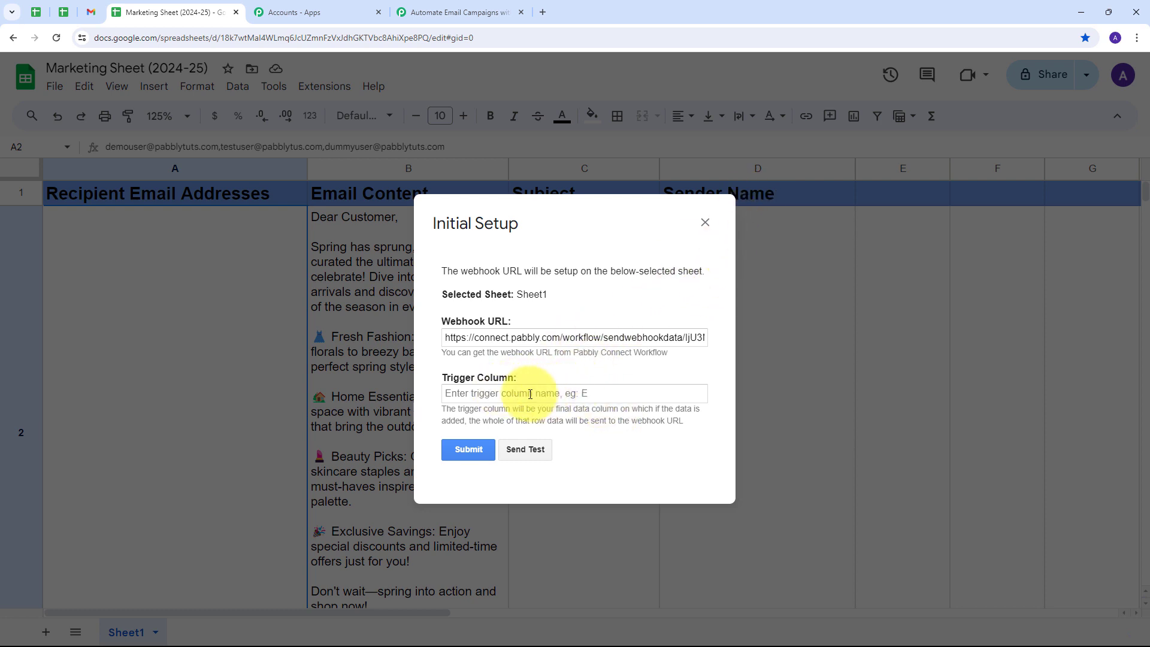
# Set trigger column D, send test data, then submit and close the setup form.
pyautogui.click(490, 393)
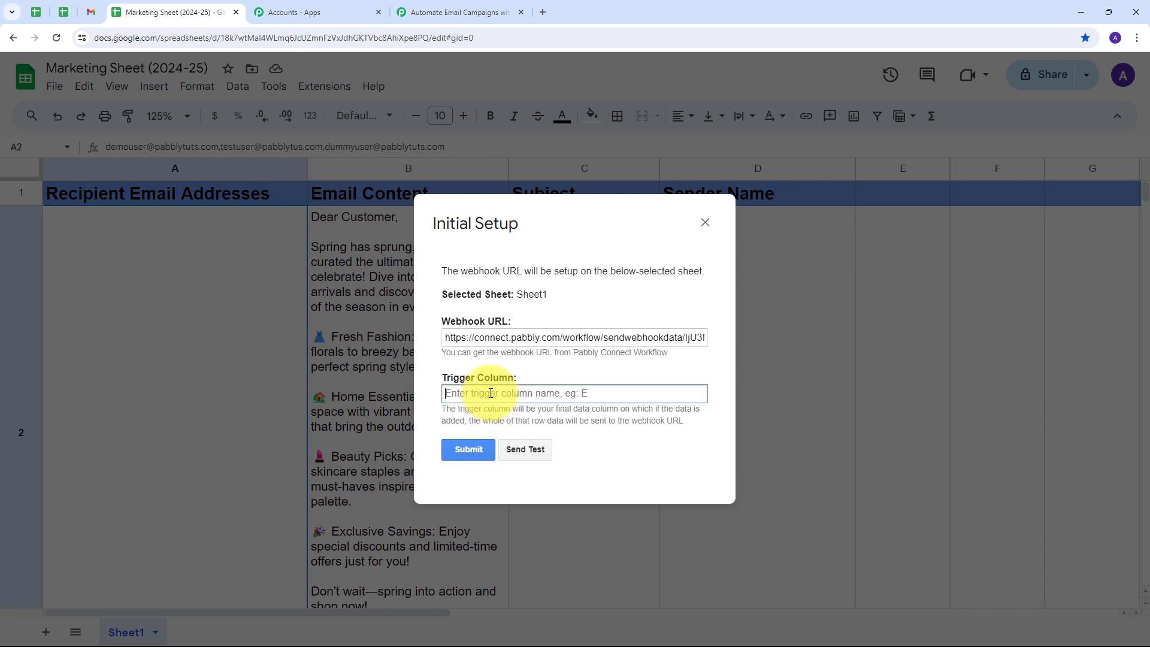
pyautogui.write('D')
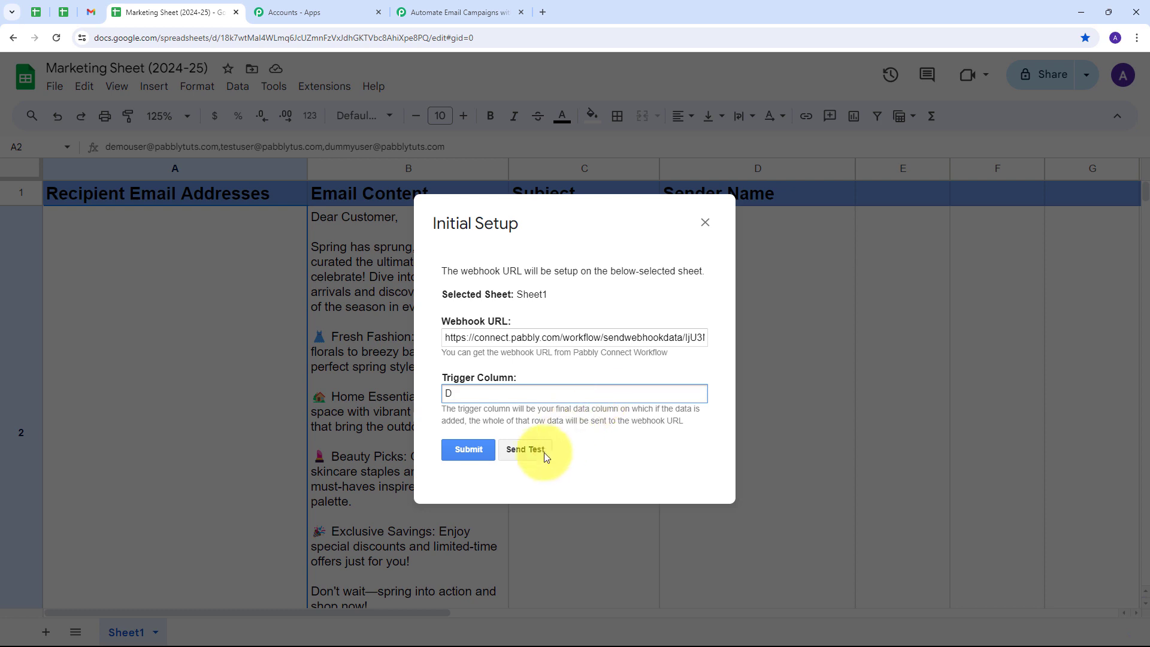
pyautogui.click(522, 450)
pyautogui.scroll(-3, 625, 385)
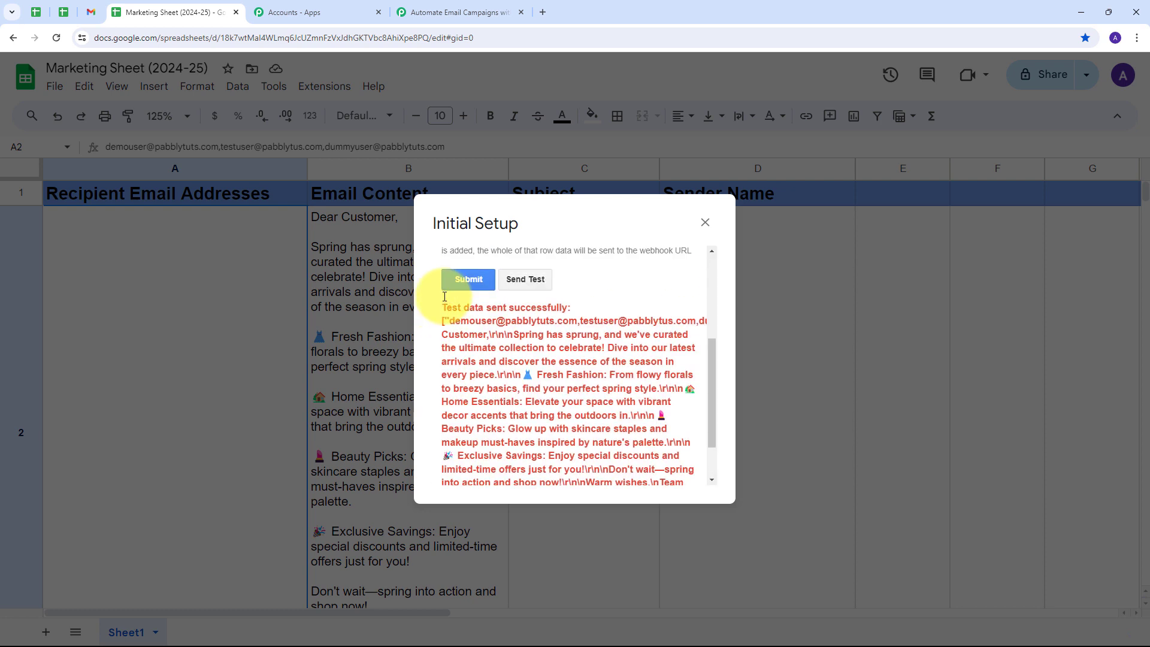
pyautogui.scroll(3, 564, 359)
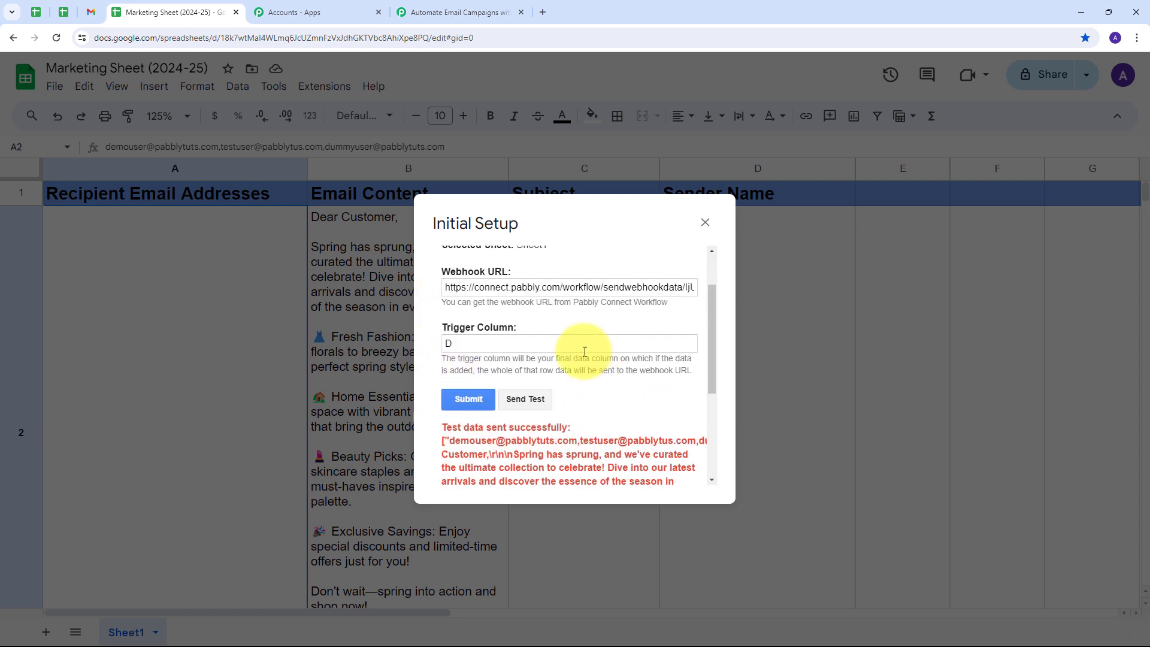
pyautogui.click(468, 398)
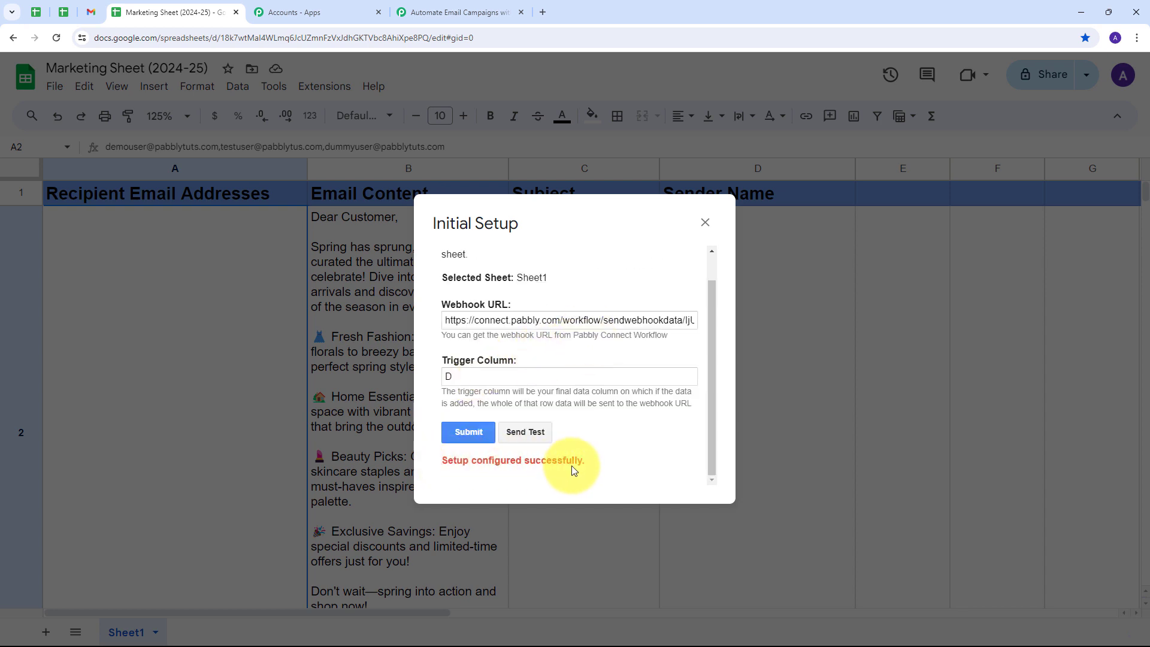
pyautogui.click(705, 222)
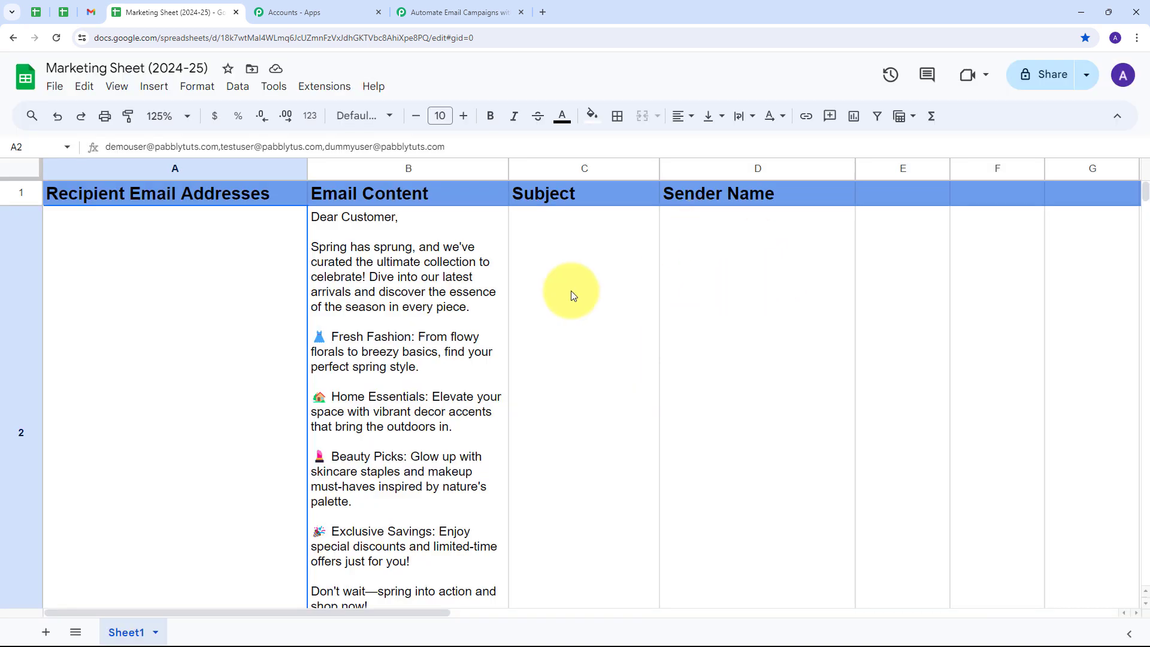
# Check the subject in C2 and switch the Pabbly Connect Webhooks add-on to Send On Event.
pyautogui.click(570, 290)
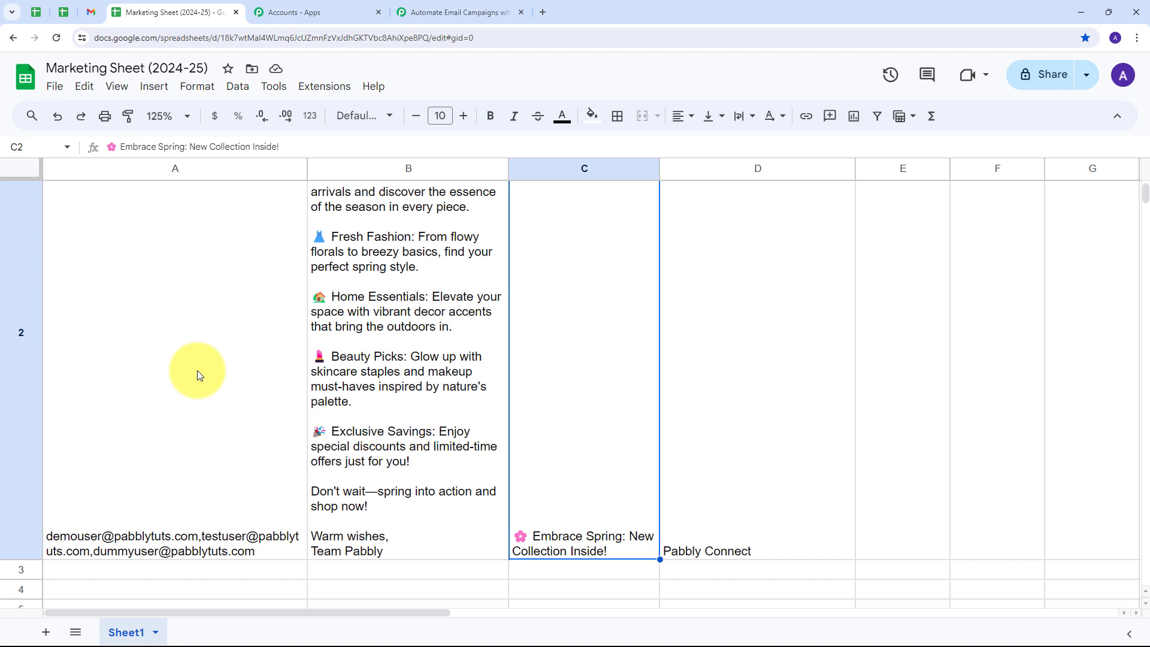
pyautogui.click(317, 89)
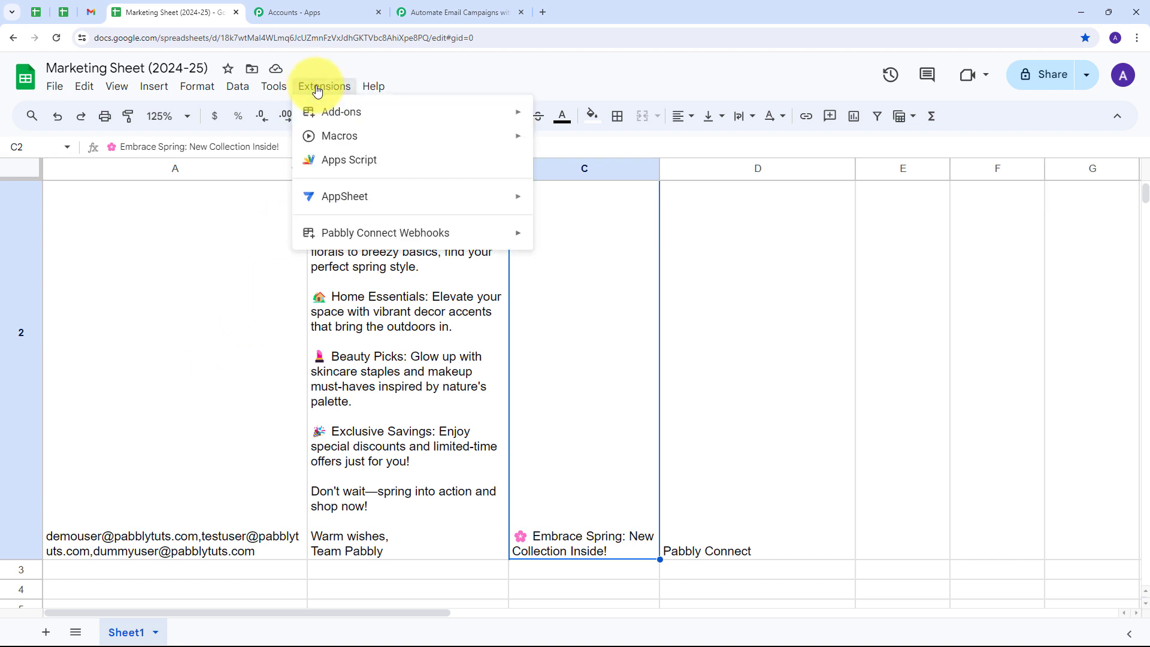
pyautogui.moveTo(308, 234)
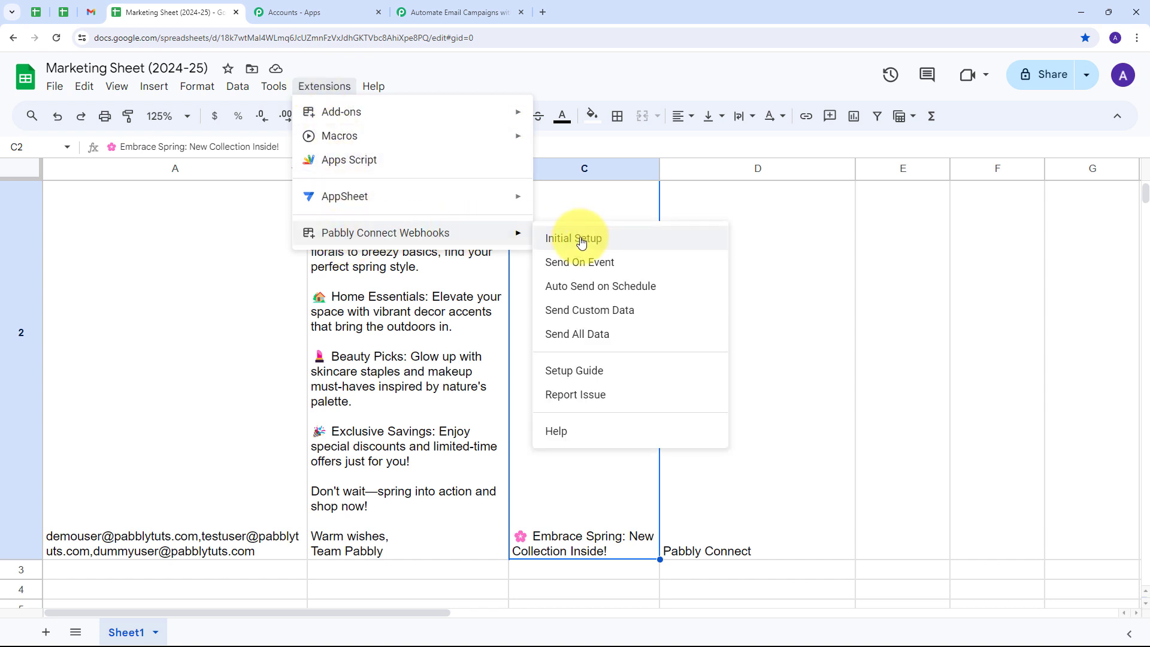
pyautogui.click(593, 273)
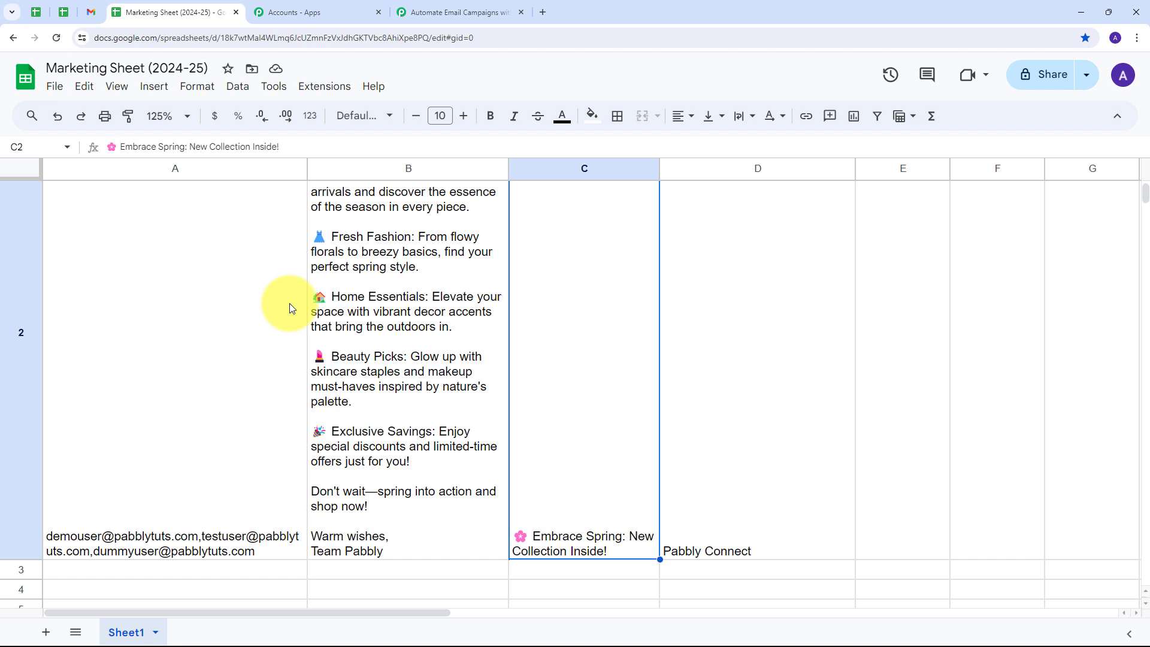
# Review row 2's email content in B2 and subject in C2.
pyautogui.scroll(3, 84, 258)
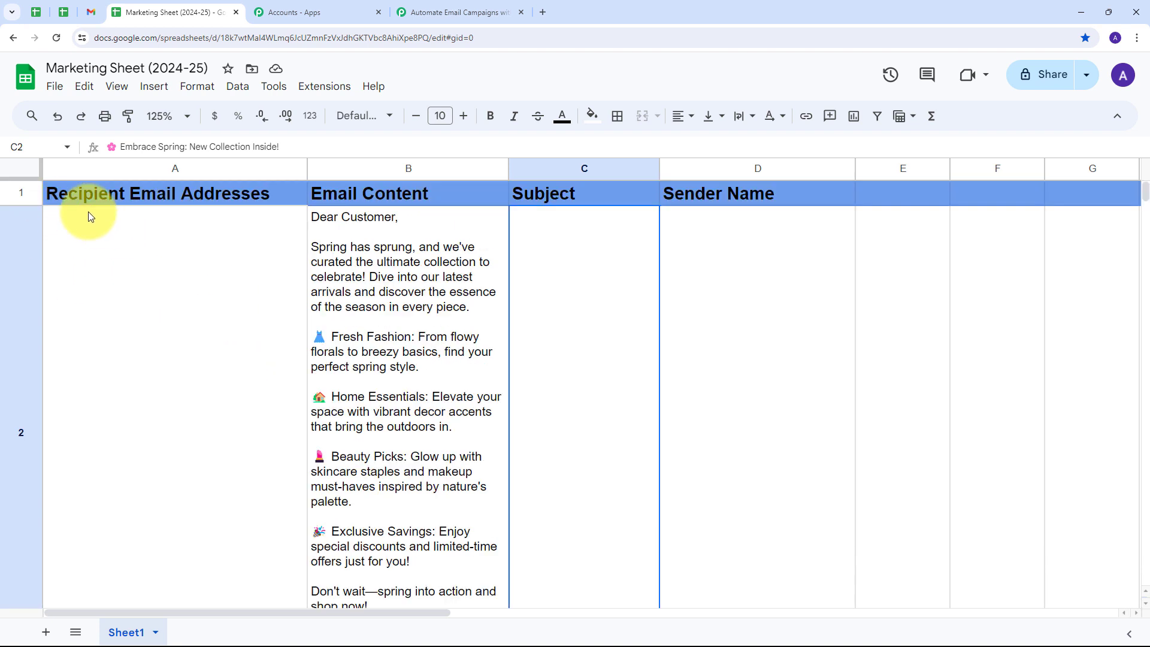
pyautogui.click(376, 267)
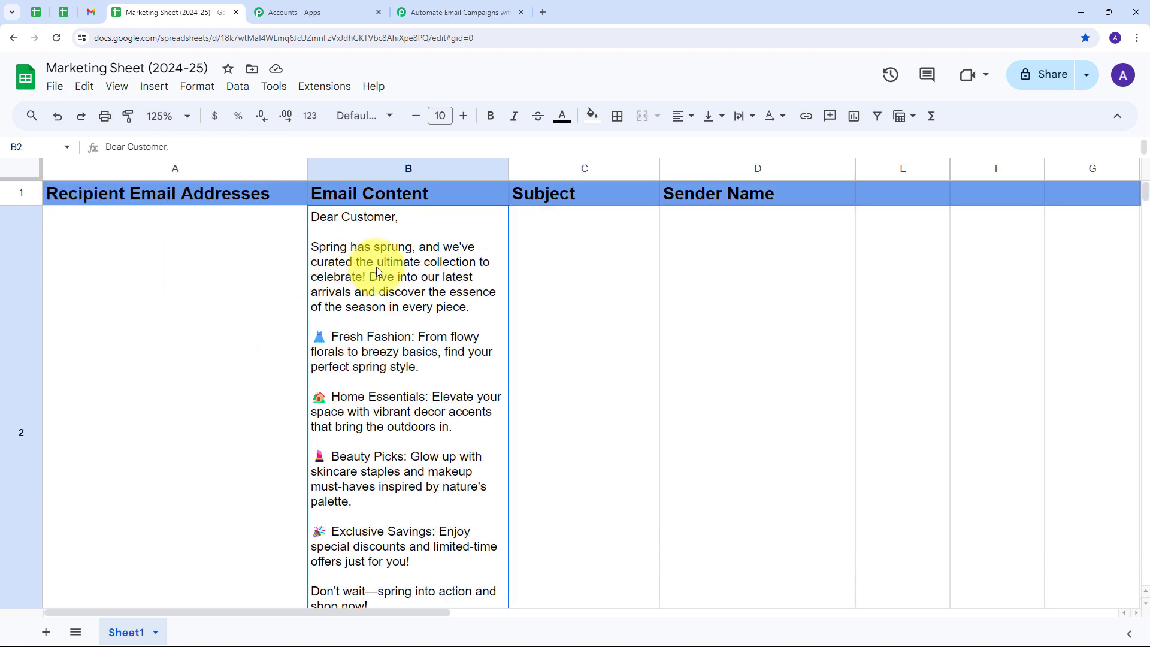
pyautogui.click(576, 300)
pyautogui.scroll(-1, 575, 297)
pyautogui.scroll(1, 575, 298)
pyautogui.scroll(-3, 689, 292)
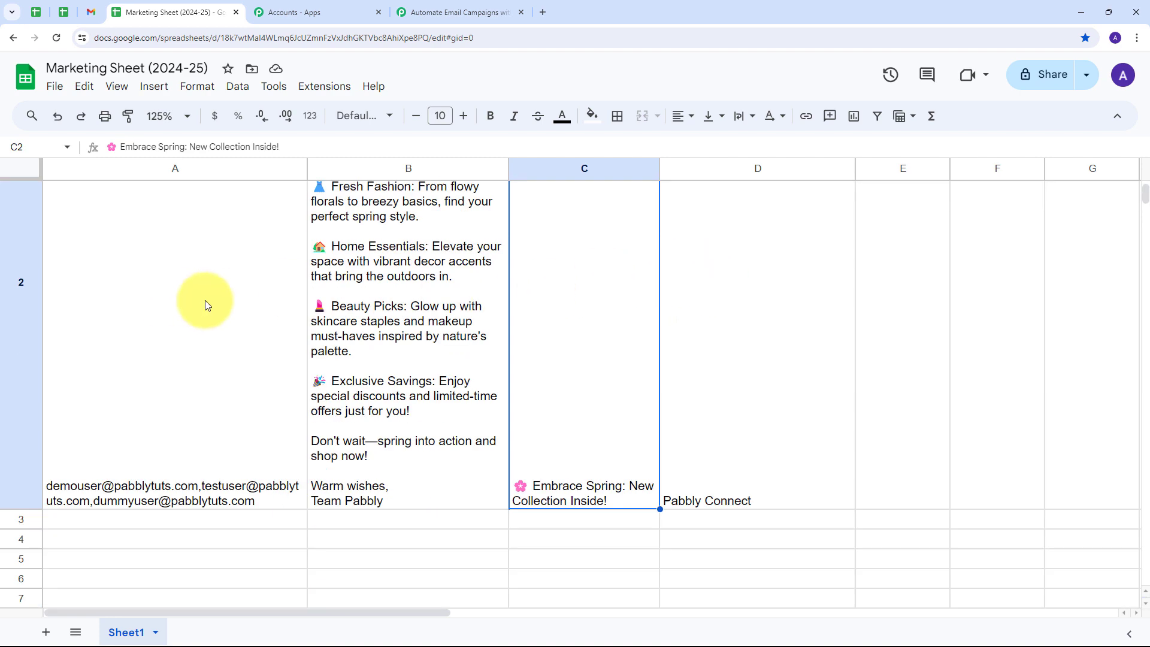
pyautogui.click(457, 13)
pyautogui.scroll(-6, 588, 226)
pyautogui.scroll(-2, 686, 192)
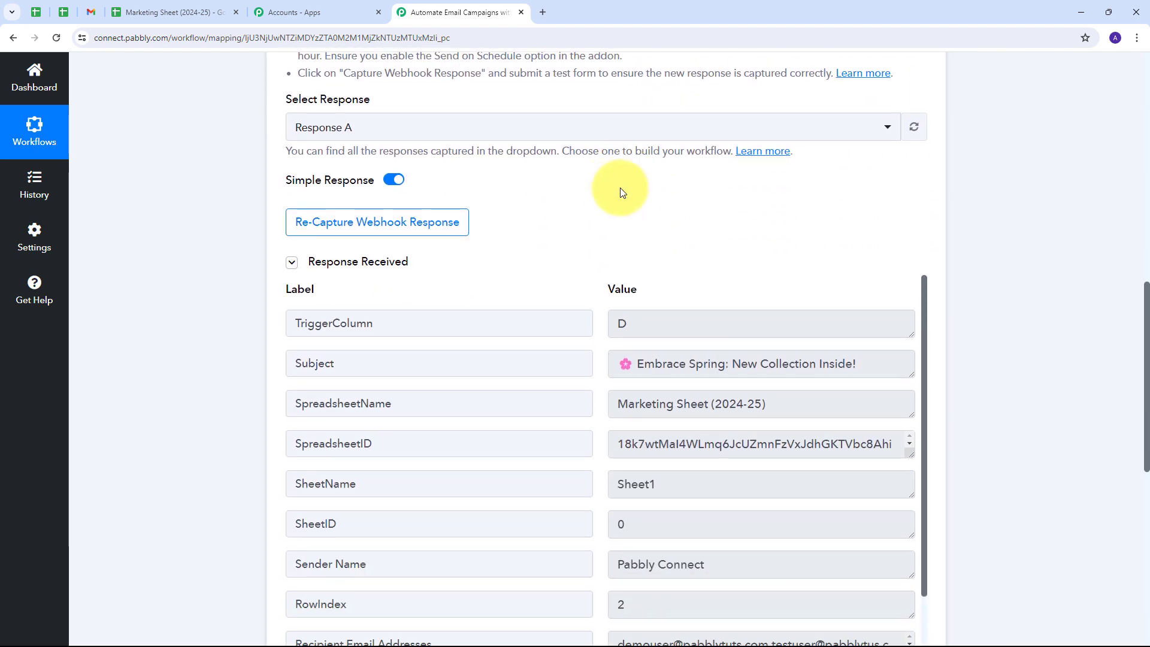
pyautogui.scroll(-1, 598, 187)
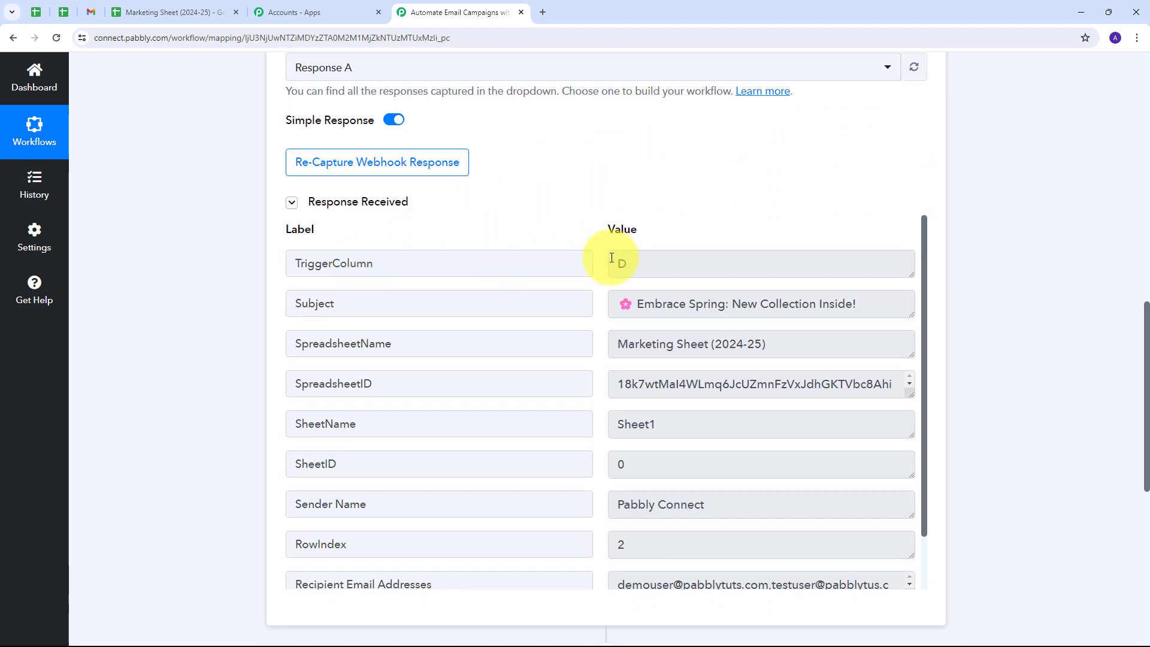
pyautogui.doubleClick(667, 264)
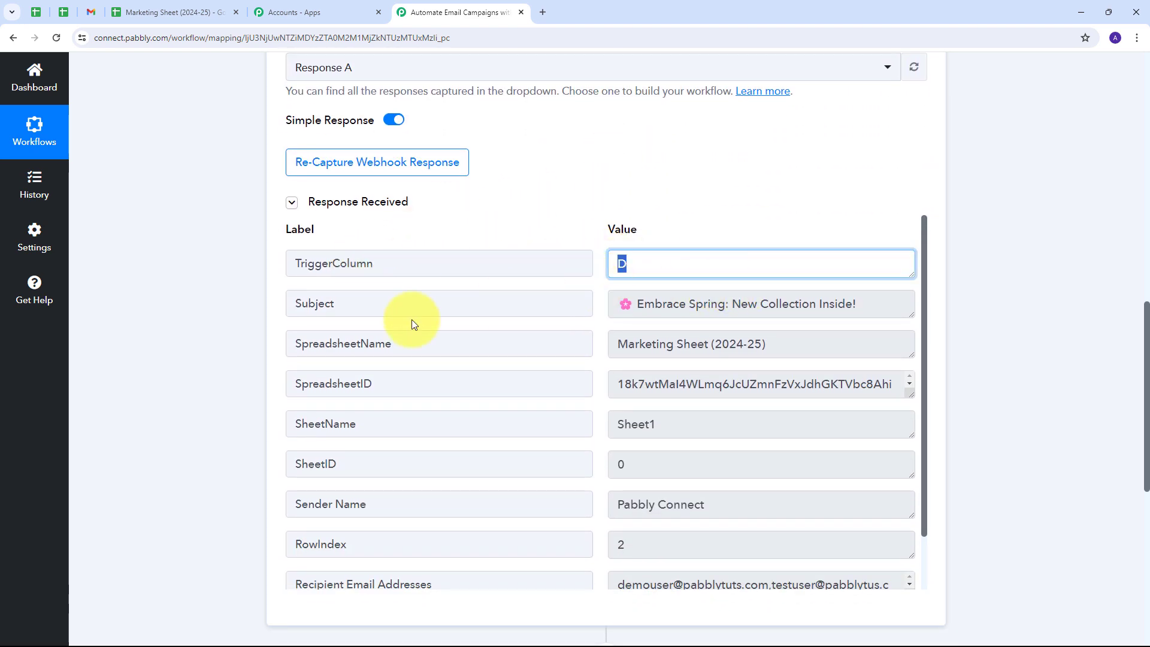
pyautogui.moveTo(881, 298); pyautogui.dragTo(535, 310)
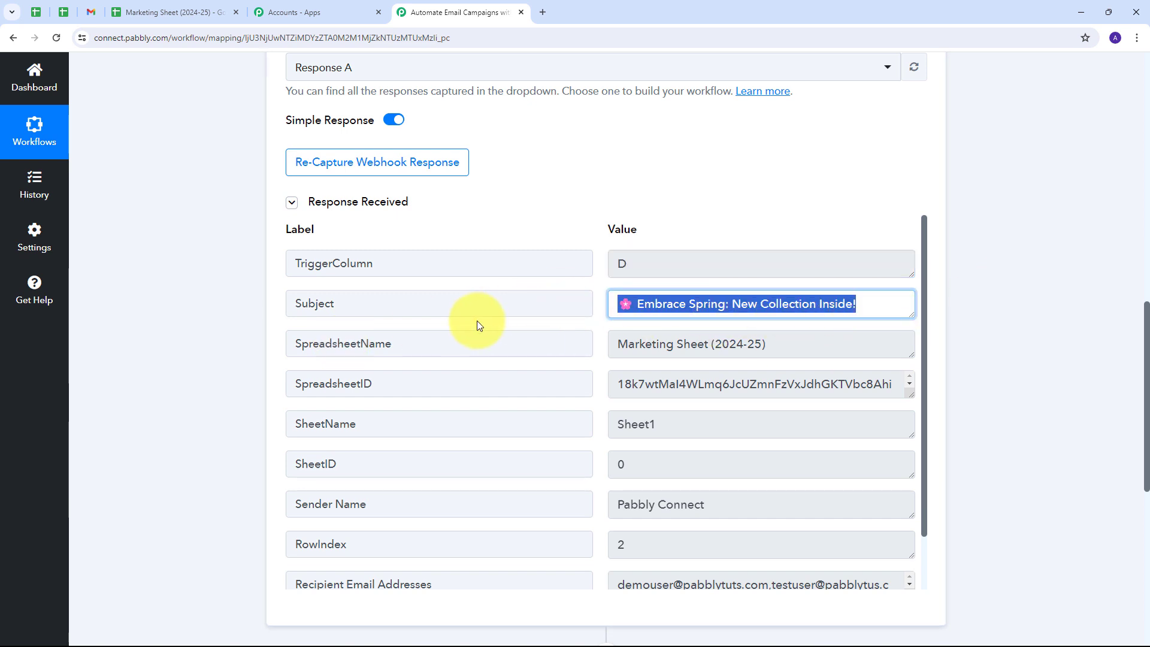
pyautogui.scroll(-1, 419, 306)
pyautogui.moveTo(845, 289); pyautogui.dragTo(537, 286)
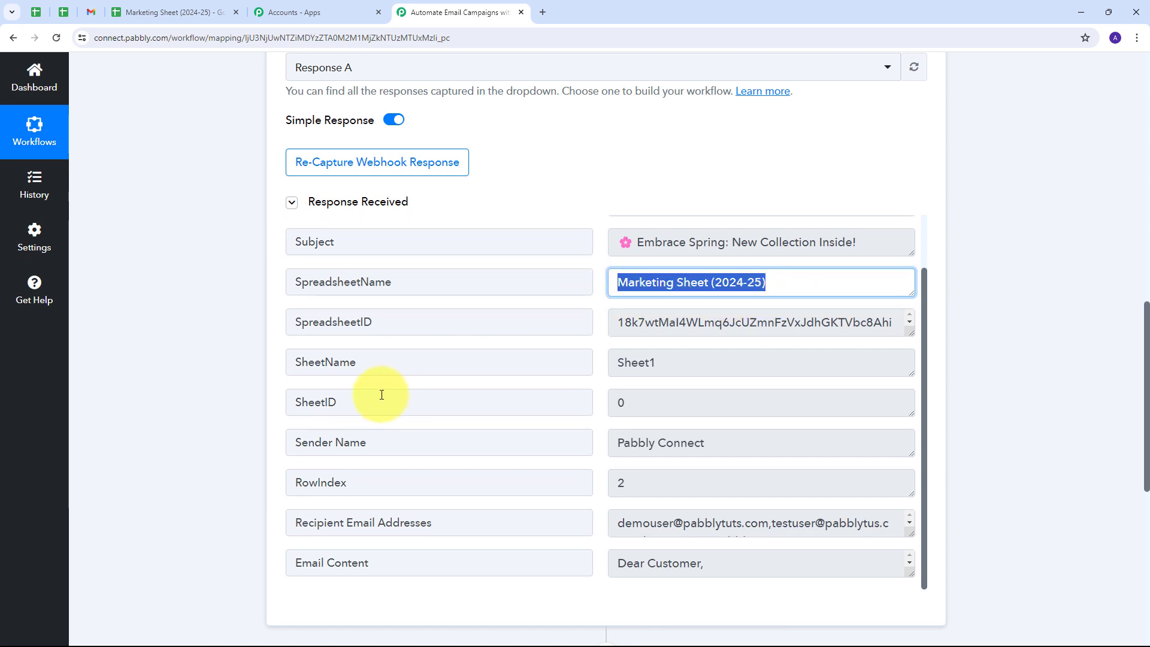
pyautogui.scroll(-1, 379, 398)
pyautogui.moveTo(713, 384); pyautogui.dragTo(338, 428)
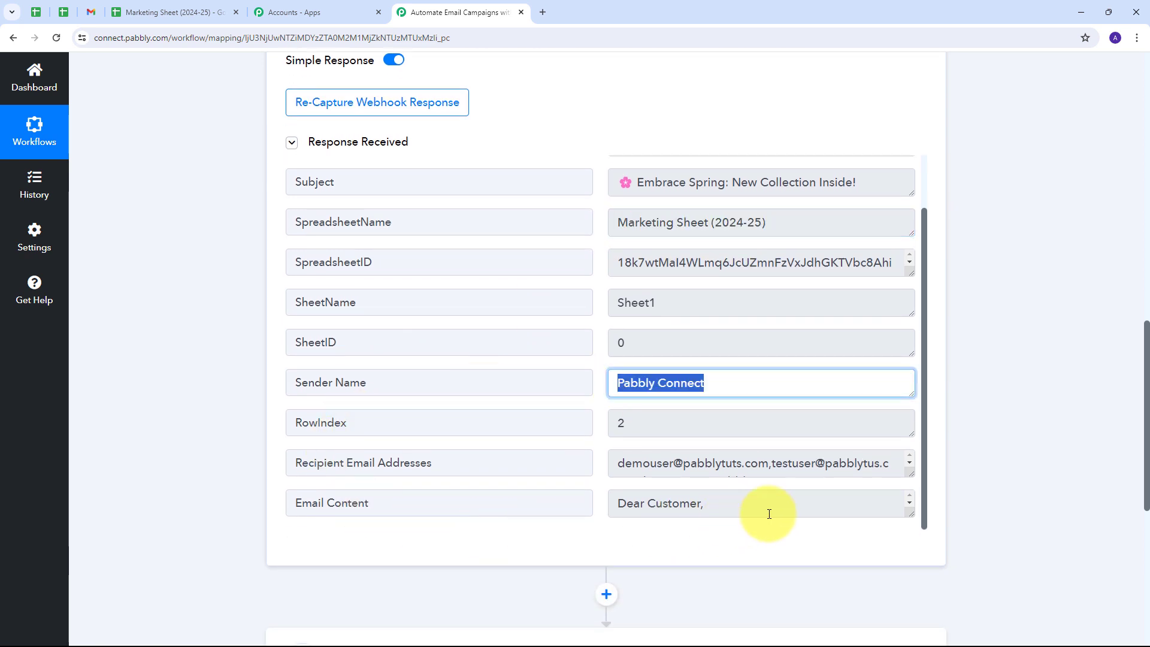
pyautogui.moveTo(910, 513); pyautogui.dragTo(909, 630)
pyautogui.scroll(-6, 840, 496)
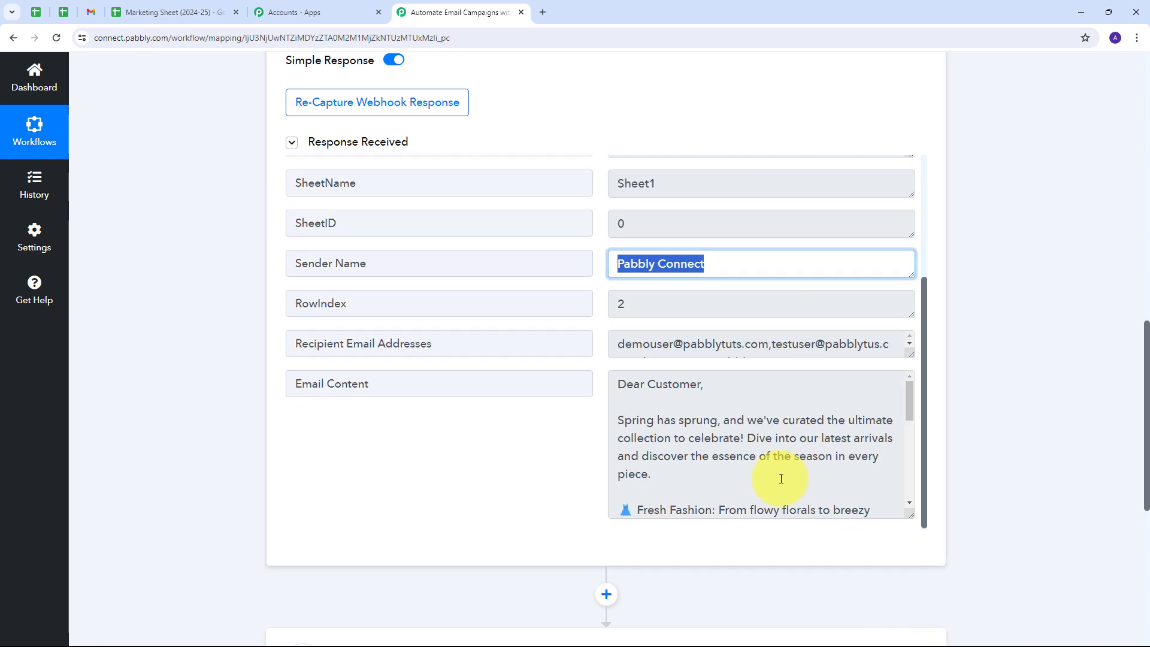
pyautogui.scroll(3, 727, 442)
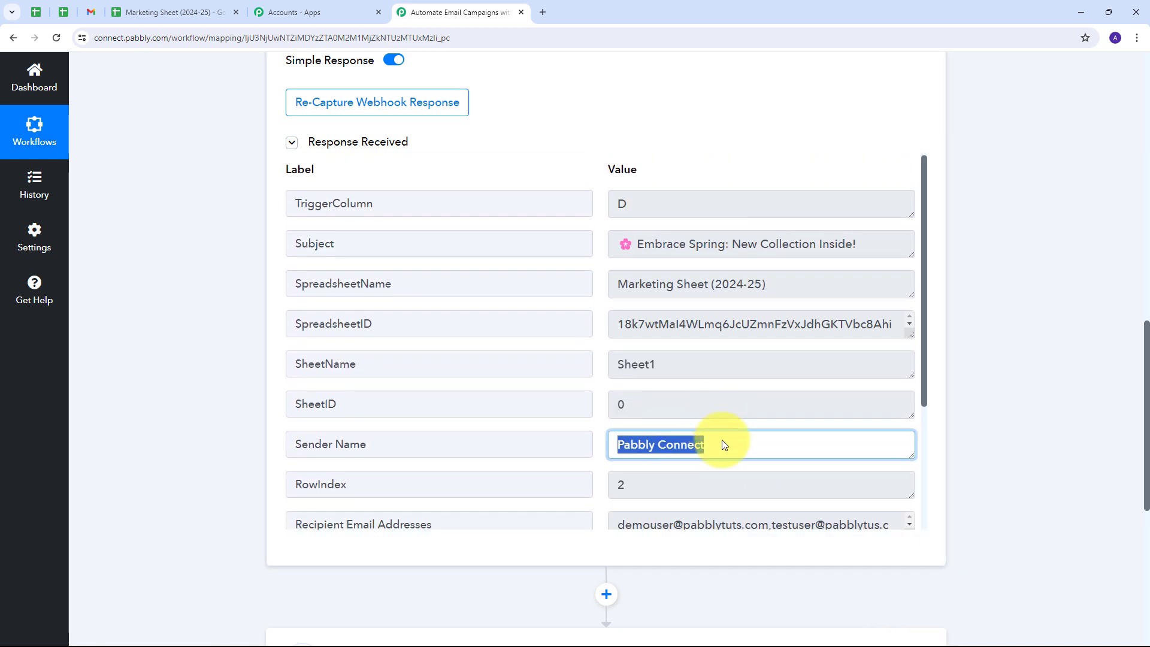
pyautogui.scroll(-3, 809, 352)
pyautogui.scroll(1, 746, 434)
pyautogui.scroll(3, 746, 434)
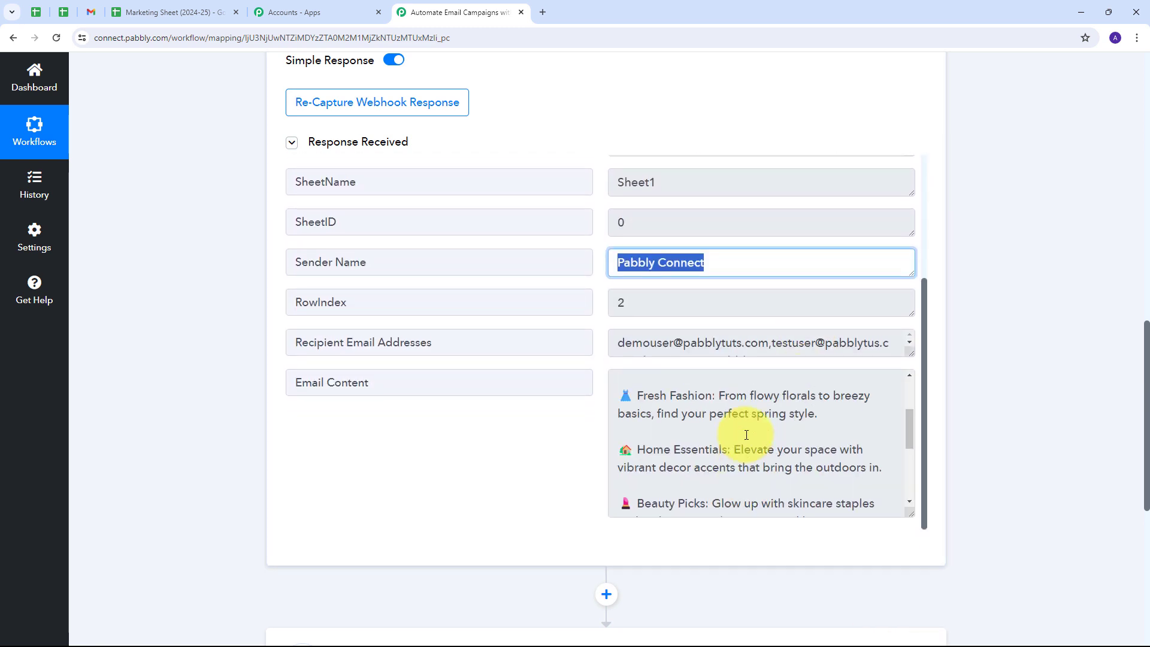
pyautogui.moveTo(912, 354); pyautogui.dragTo(912, 482)
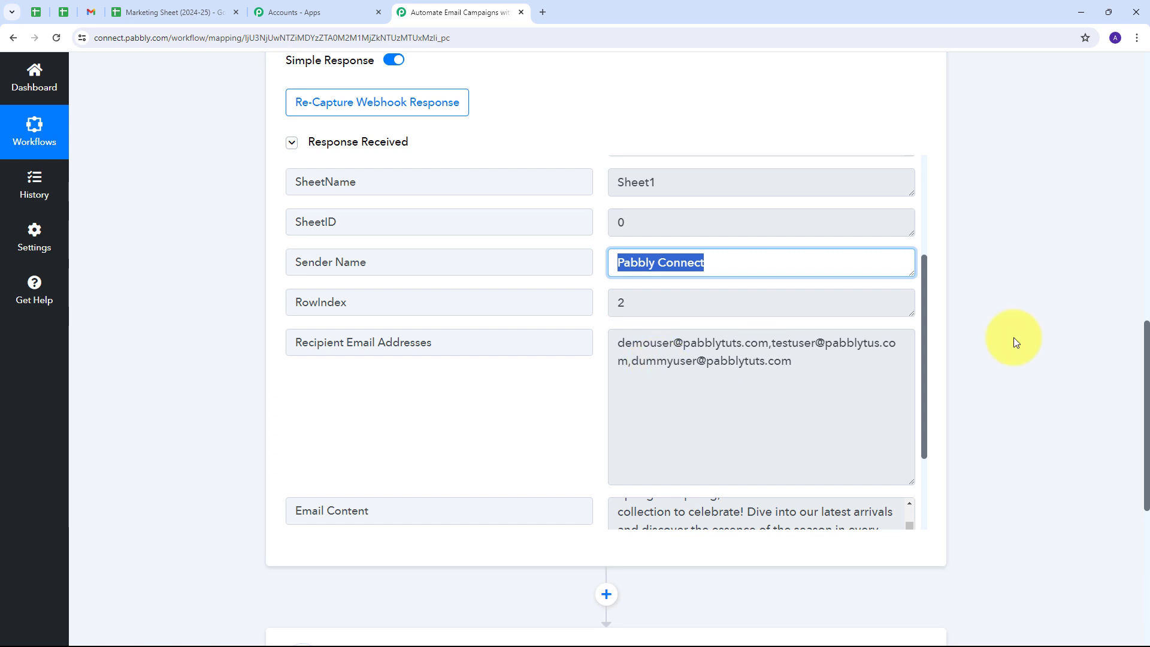
pyautogui.scroll(-4, 994, 311)
pyautogui.scroll(-1, 717, 503)
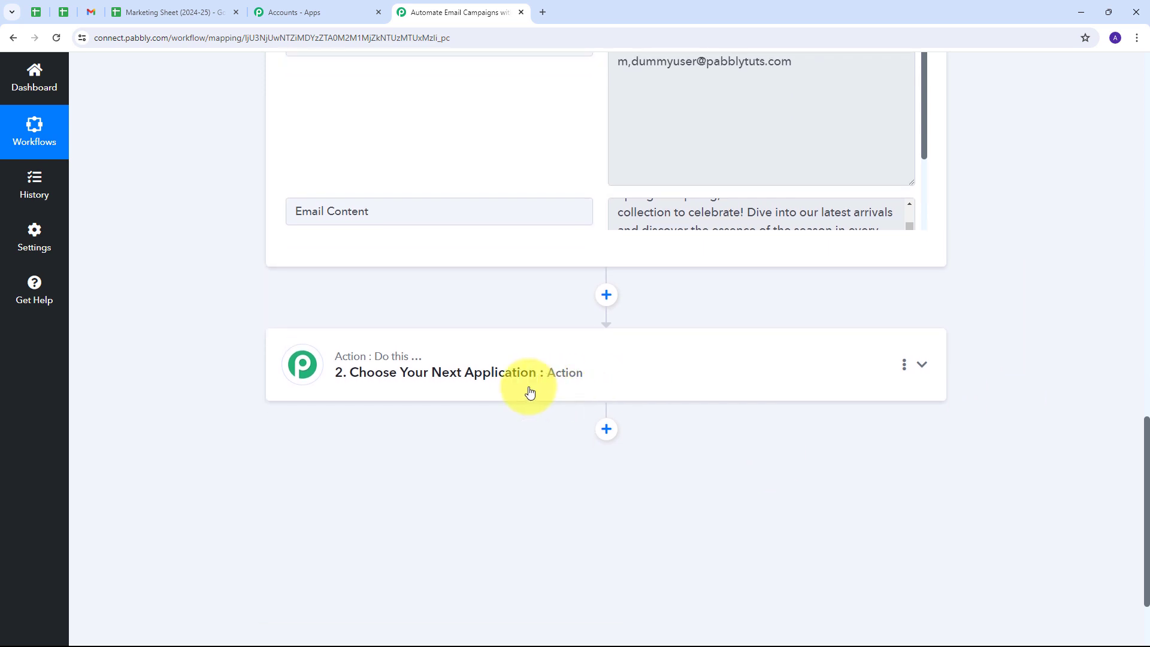
# Search for Gmail and set it as the action app with the Send Email event.
pyautogui.click(754, 376)
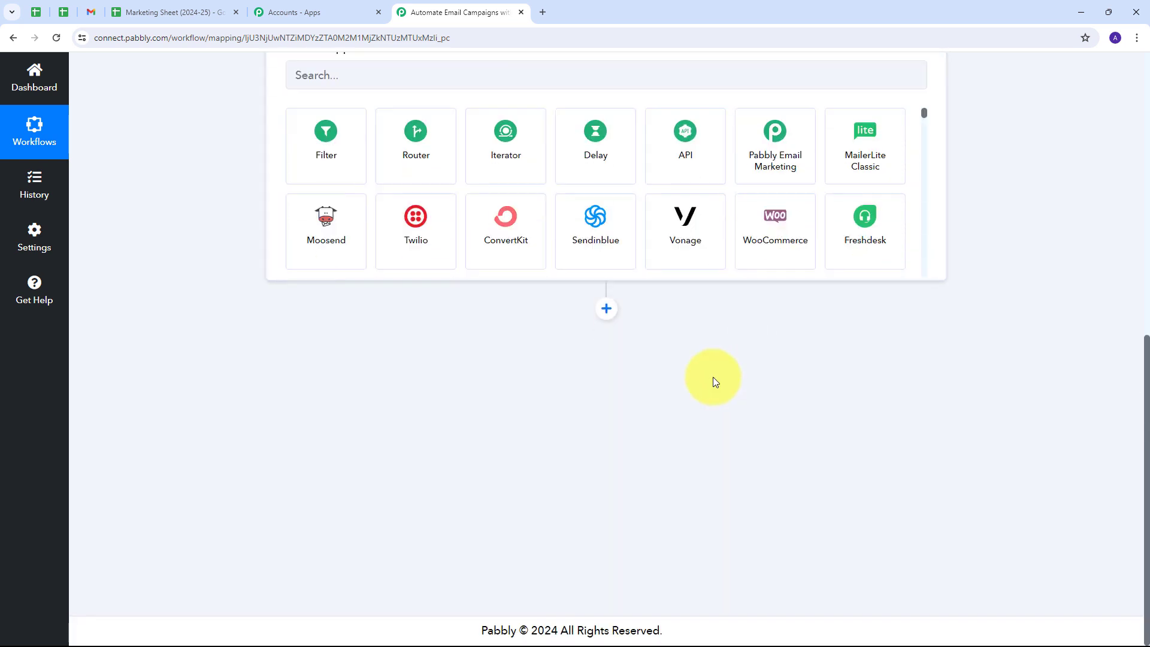
pyautogui.click(398, 317)
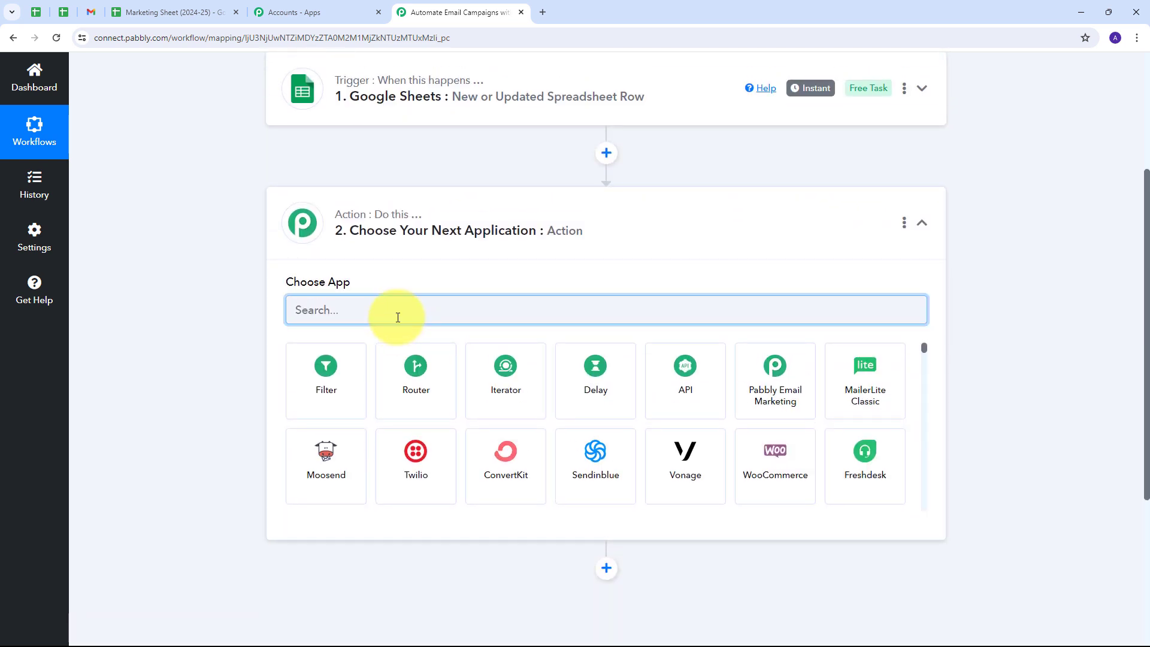
pyautogui.write('Gmail')
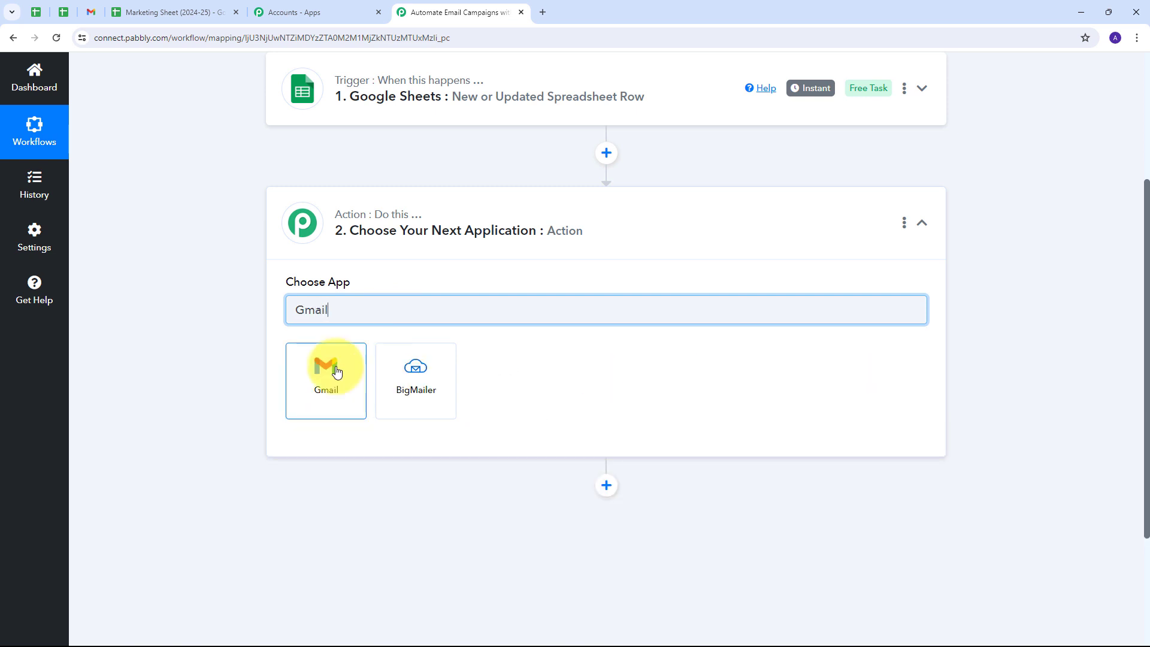
pyautogui.click(336, 372)
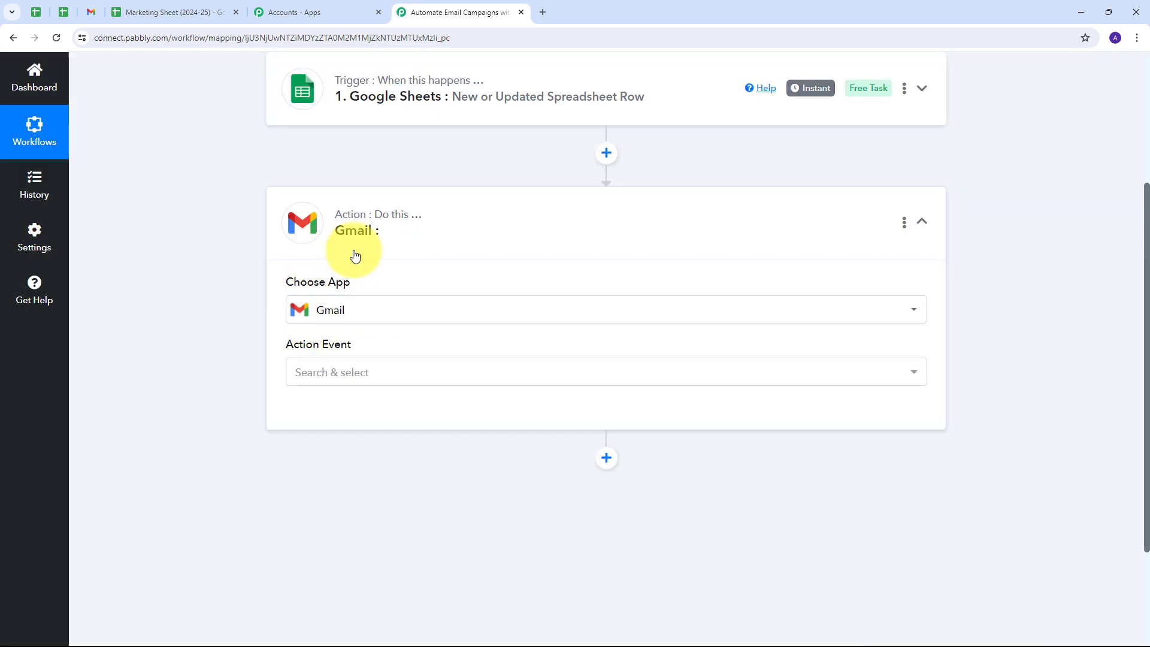
pyautogui.click(483, 373)
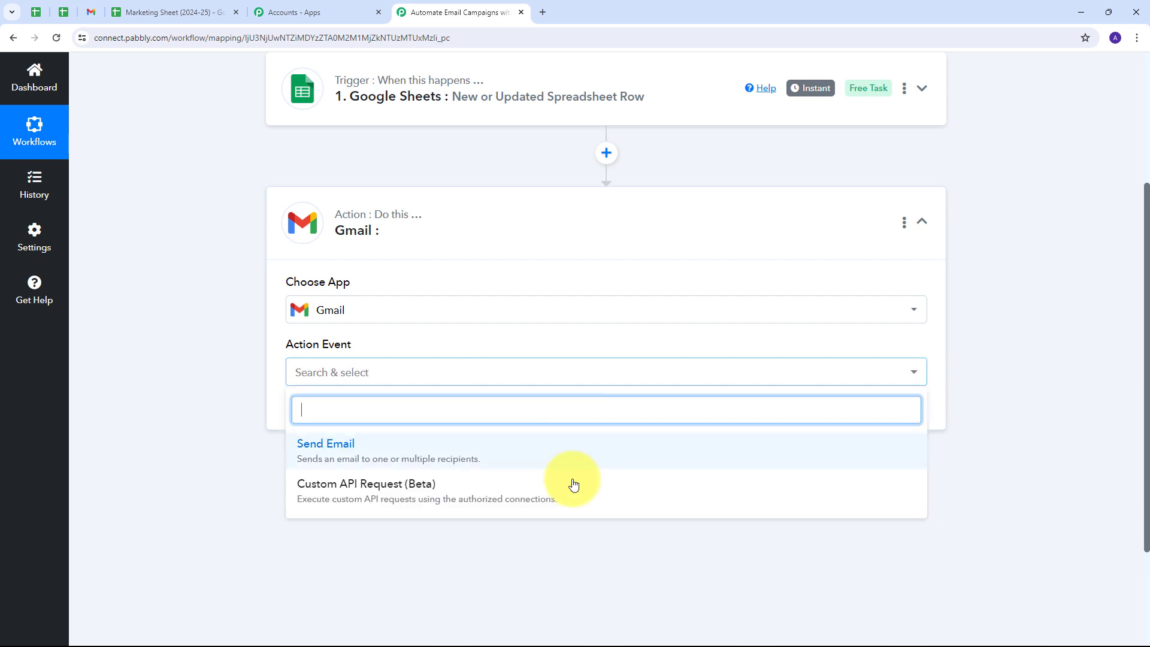
pyautogui.click(338, 457)
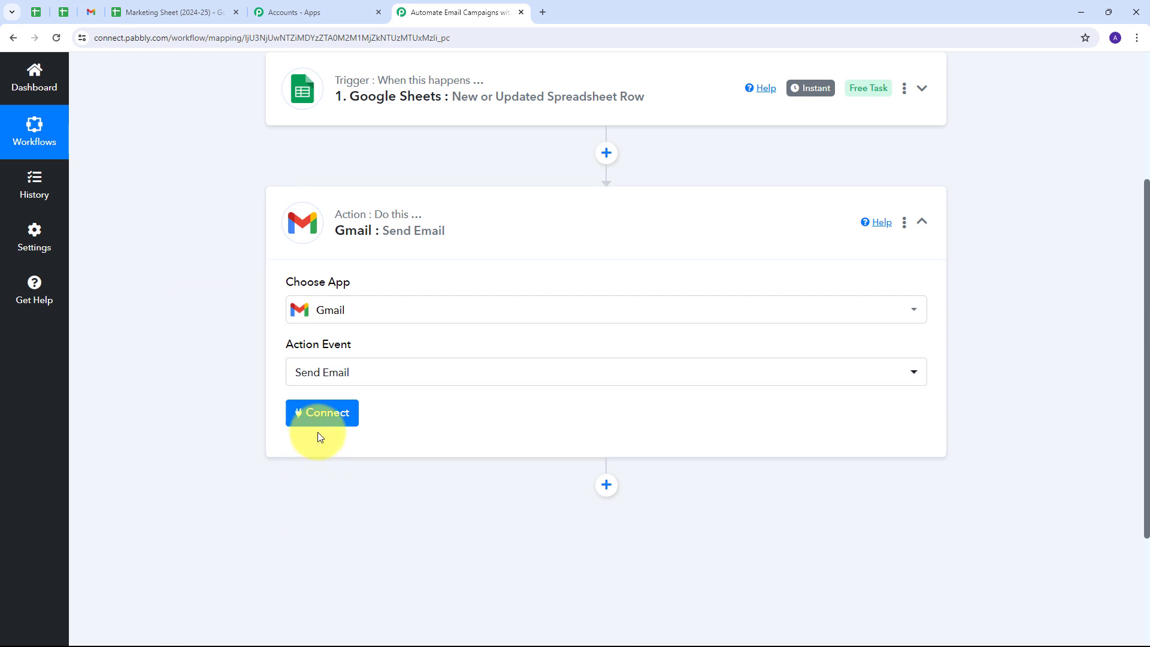
pyautogui.click(321, 415)
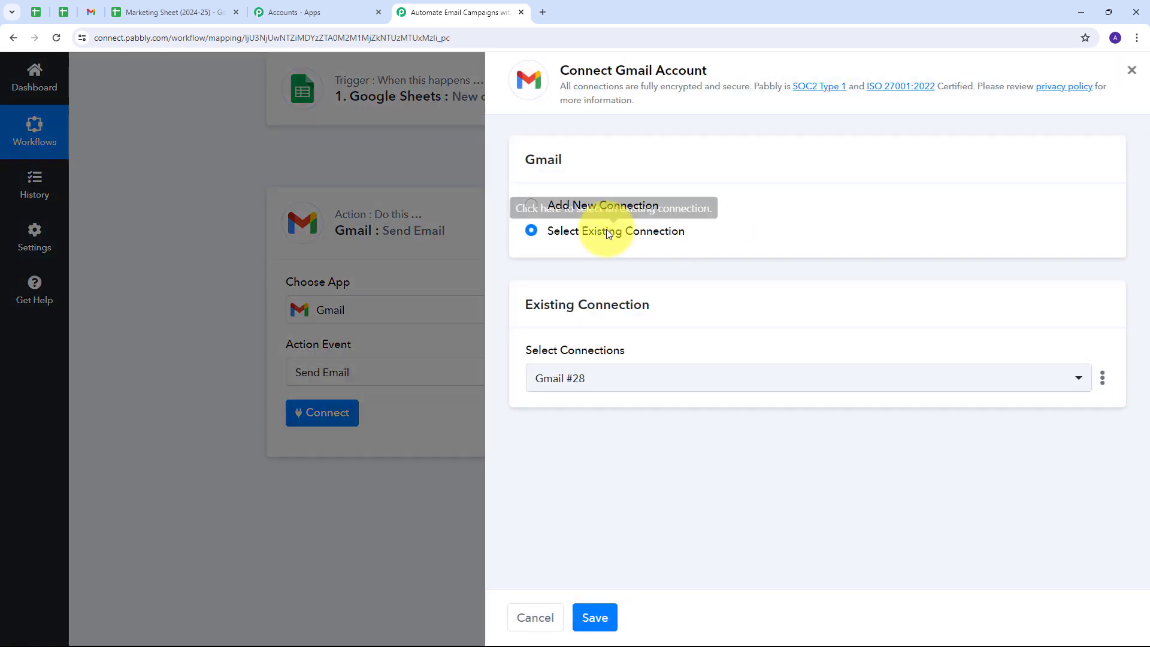
# Add a new Gmail connection and allow Pabbly Connect permission to send email.
pyautogui.click(560, 205)
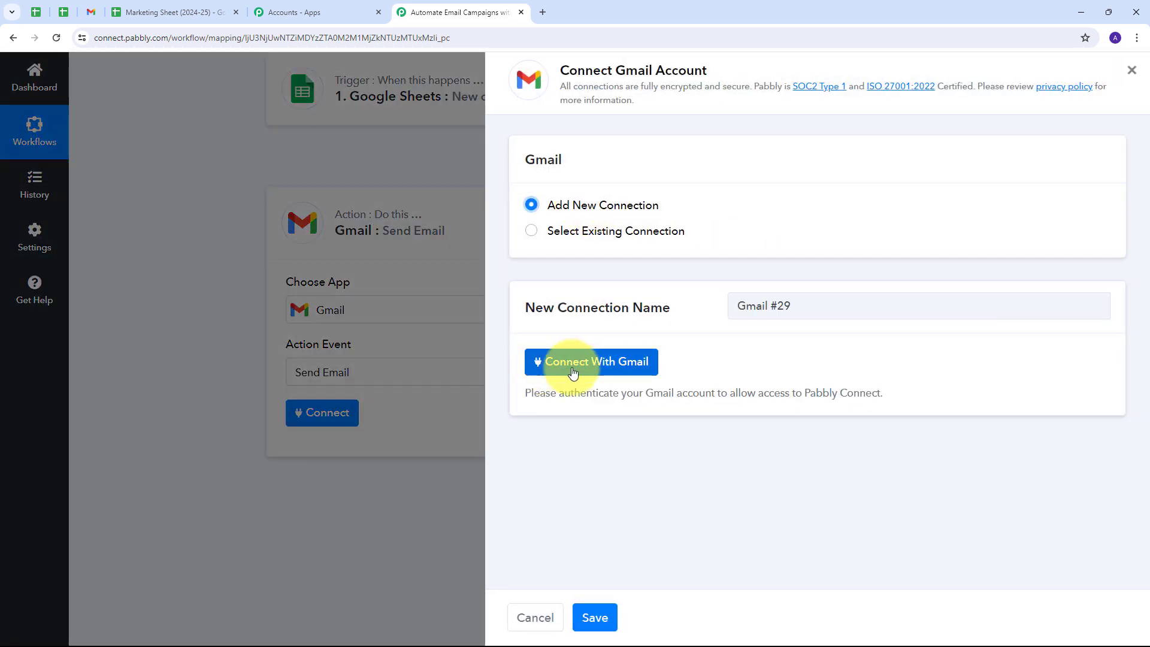
pyautogui.click(602, 367)
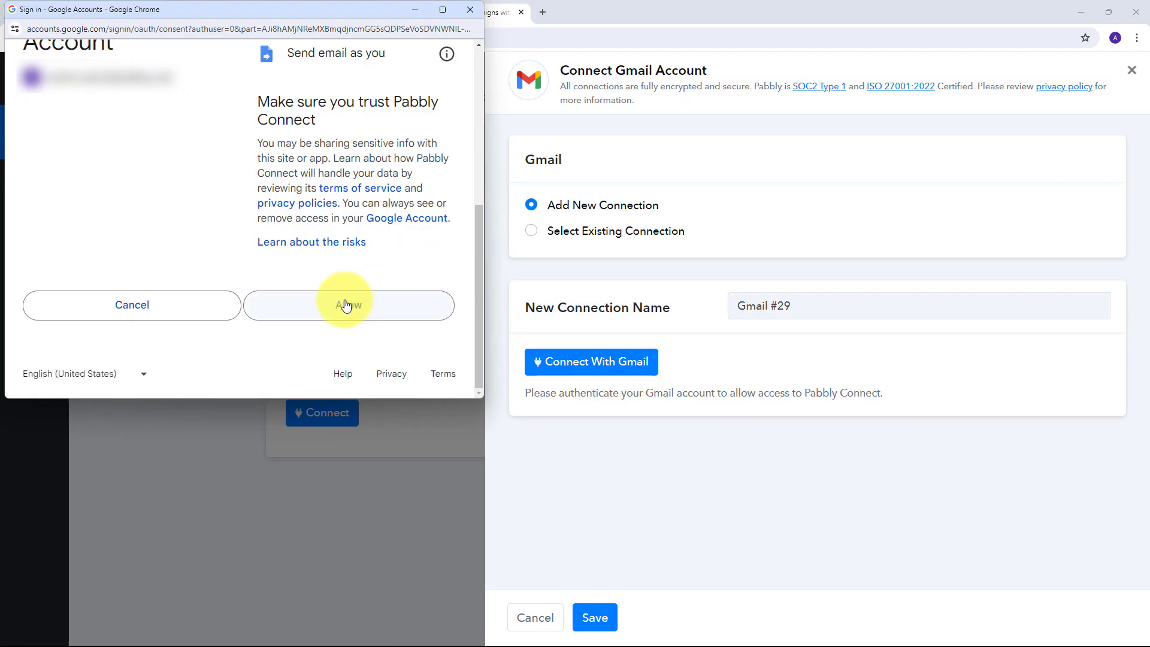
pyautogui.click(346, 307)
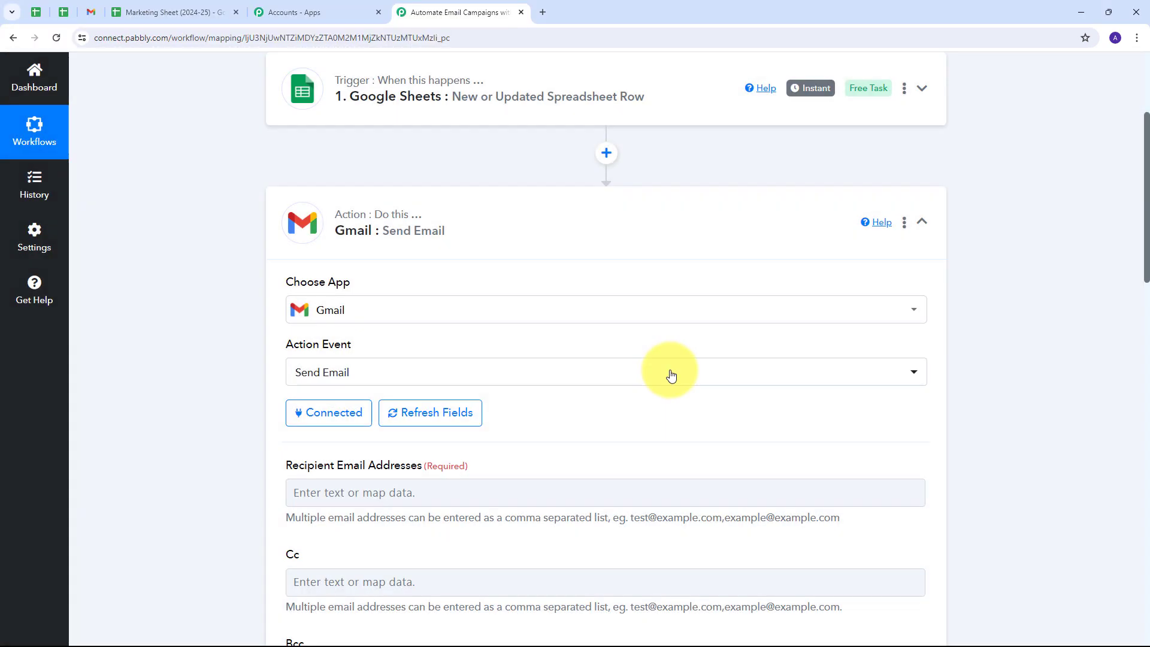
pyautogui.scroll(-8, 480, 329)
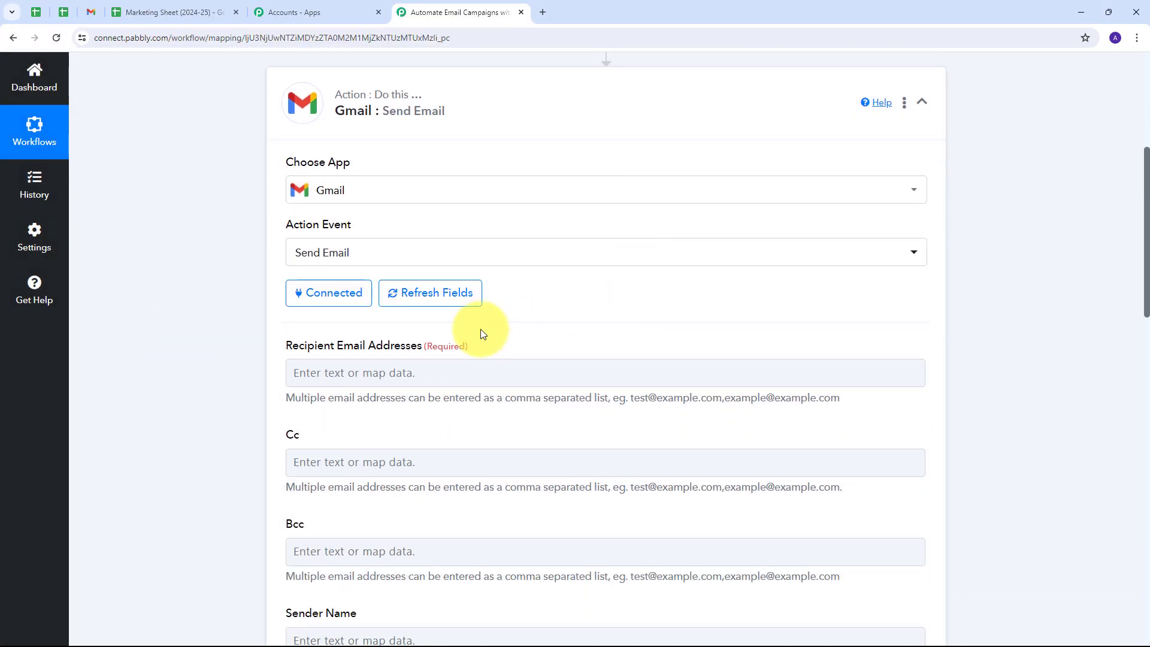
pyautogui.scroll(-7, 531, 340)
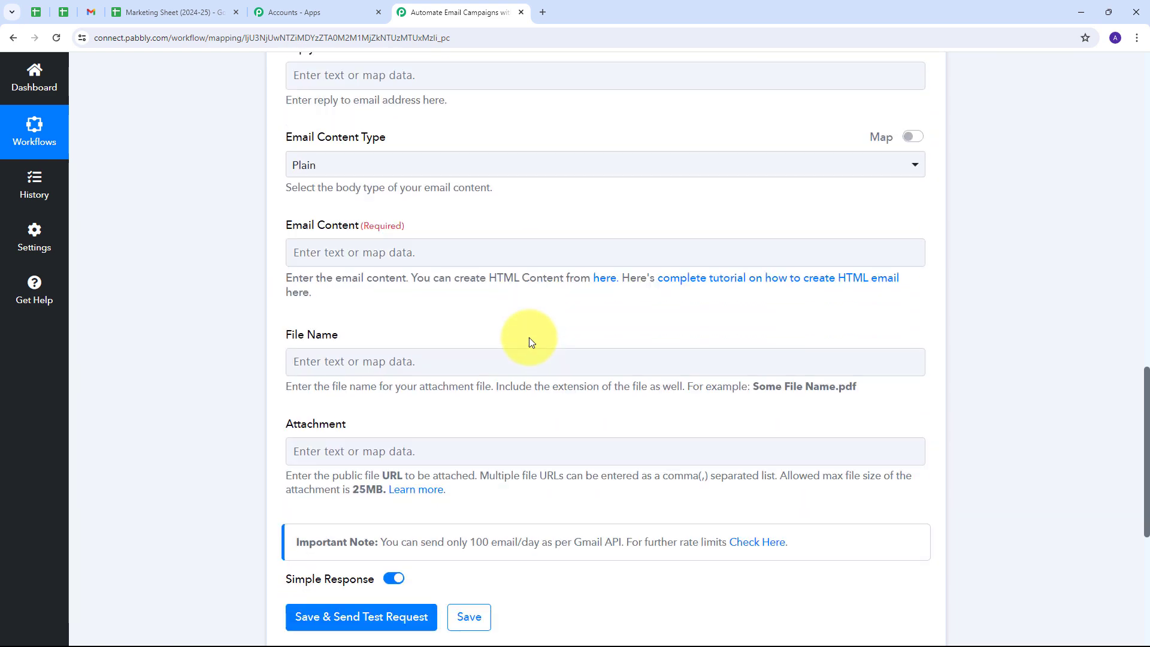
pyautogui.scroll(14, 283, 356)
pyautogui.scroll(-7, 432, 359)
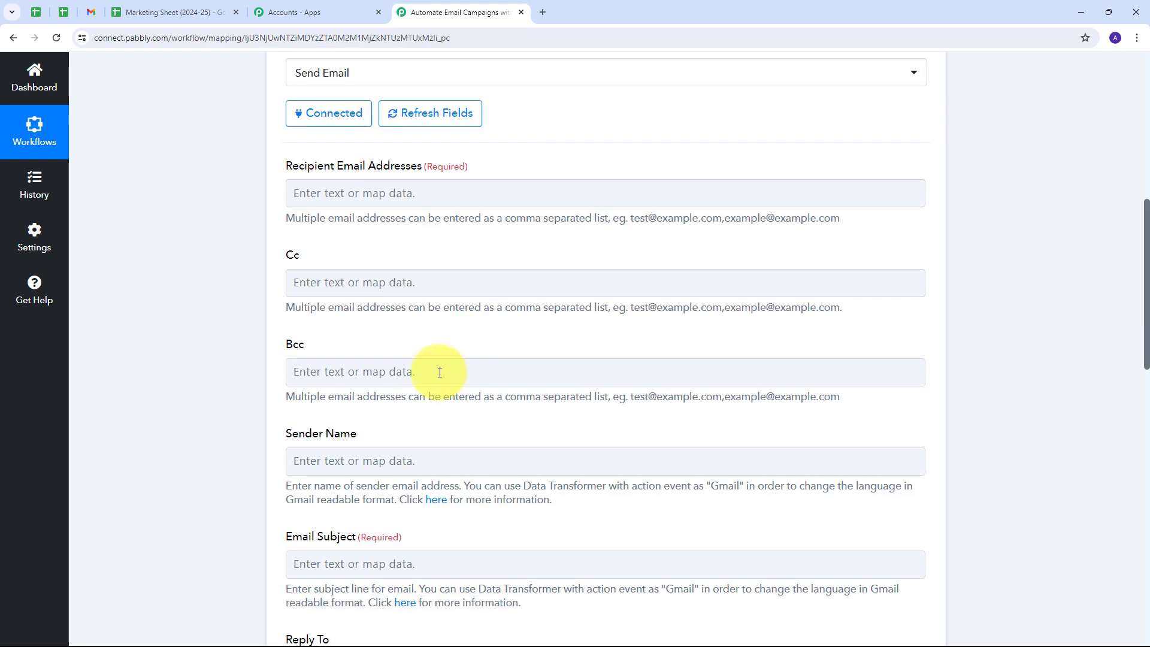
pyautogui.scroll(-1, 360, 443)
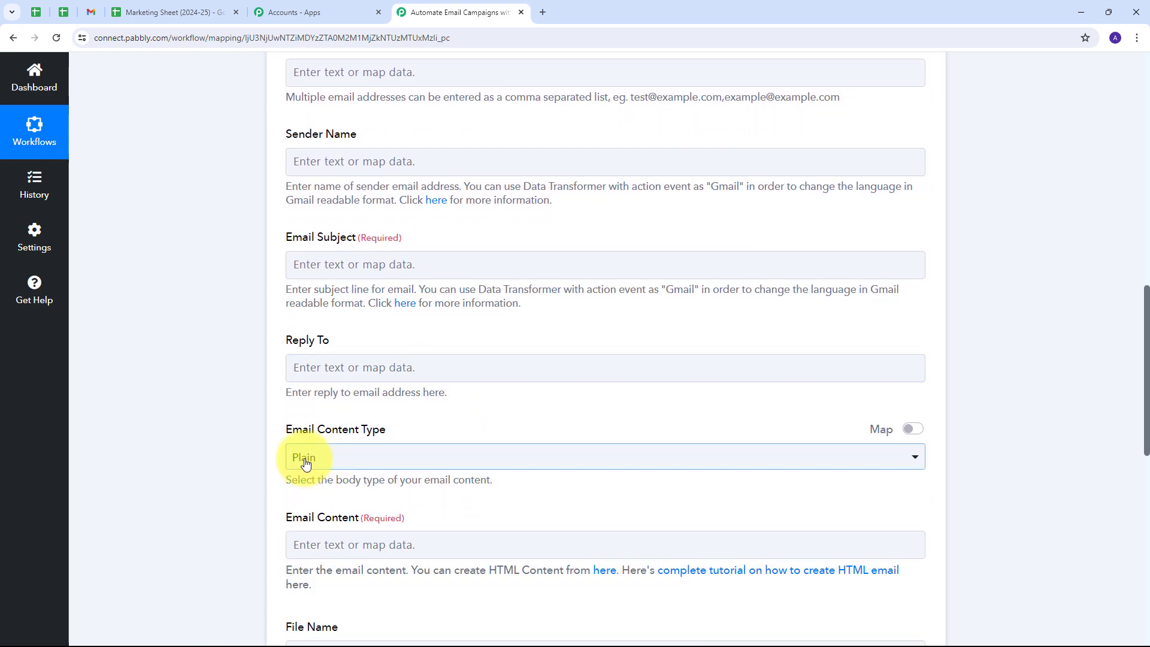
pyautogui.scroll(-2, 282, 439)
pyautogui.click(369, 427)
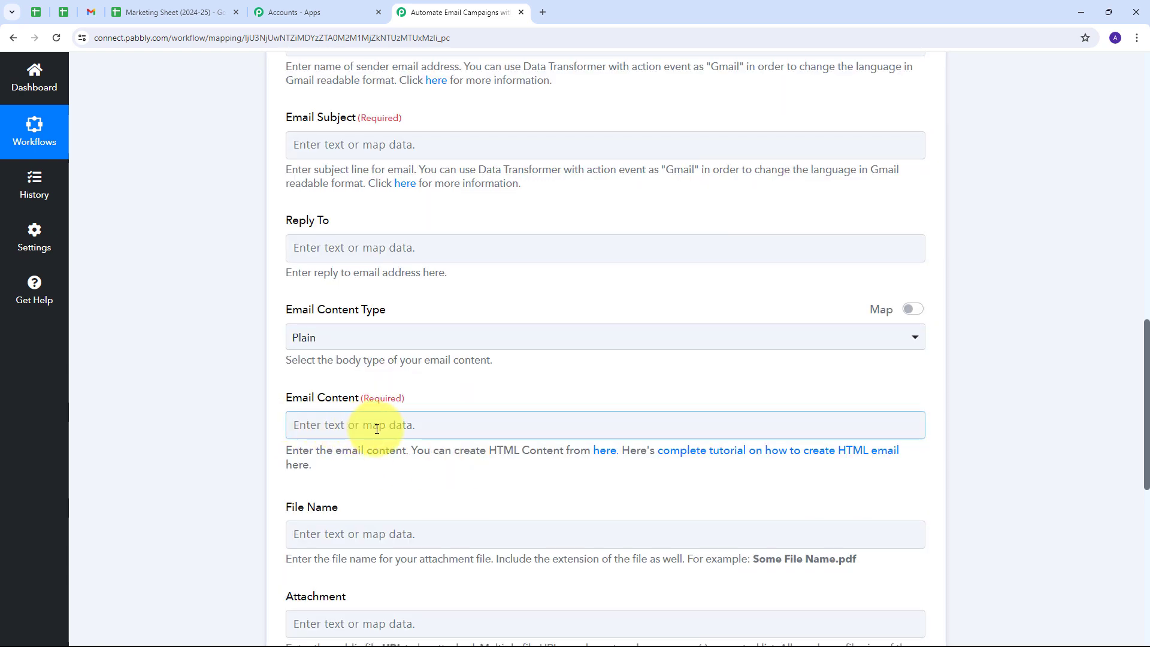
pyautogui.scroll(8, 360, 425)
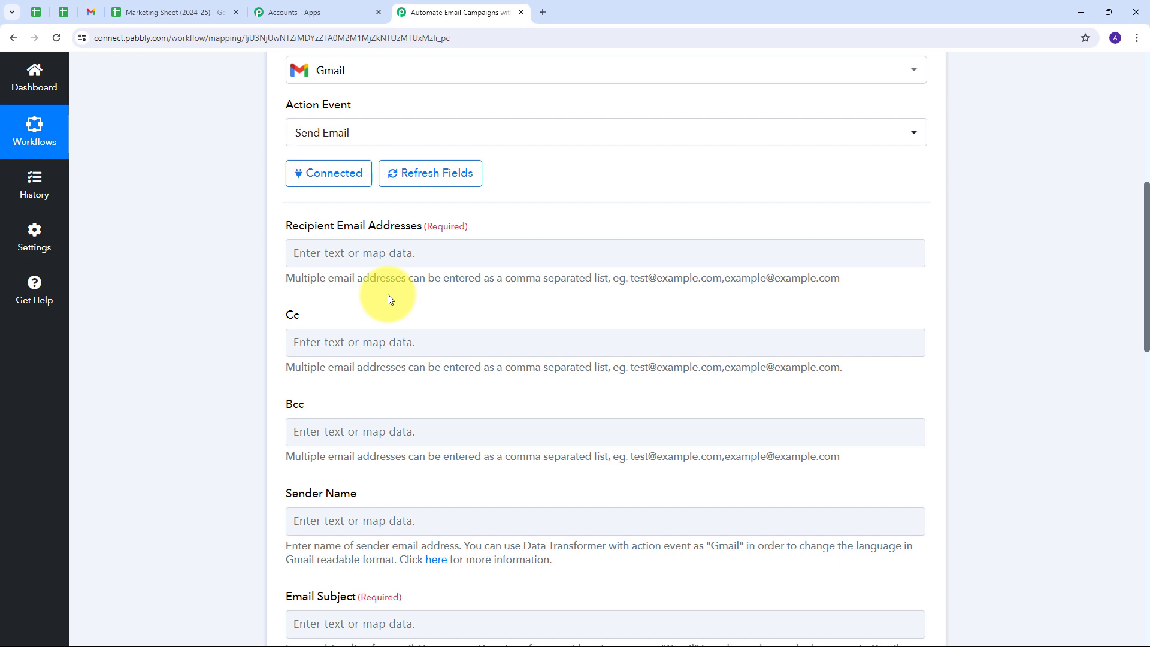
# Map the Google Sheets trigger's recipient addresses into Gmail's Recipient Email Addresses field, leaving Cc and Bcc empty.
pyautogui.click(341, 257)
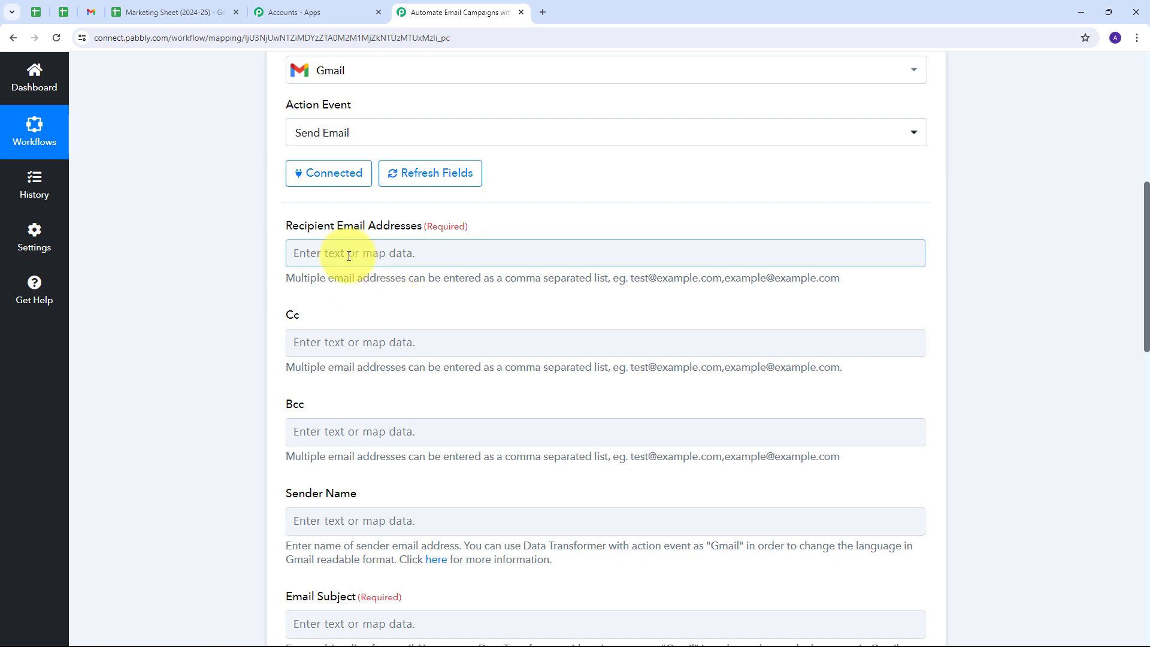
pyautogui.click(351, 254)
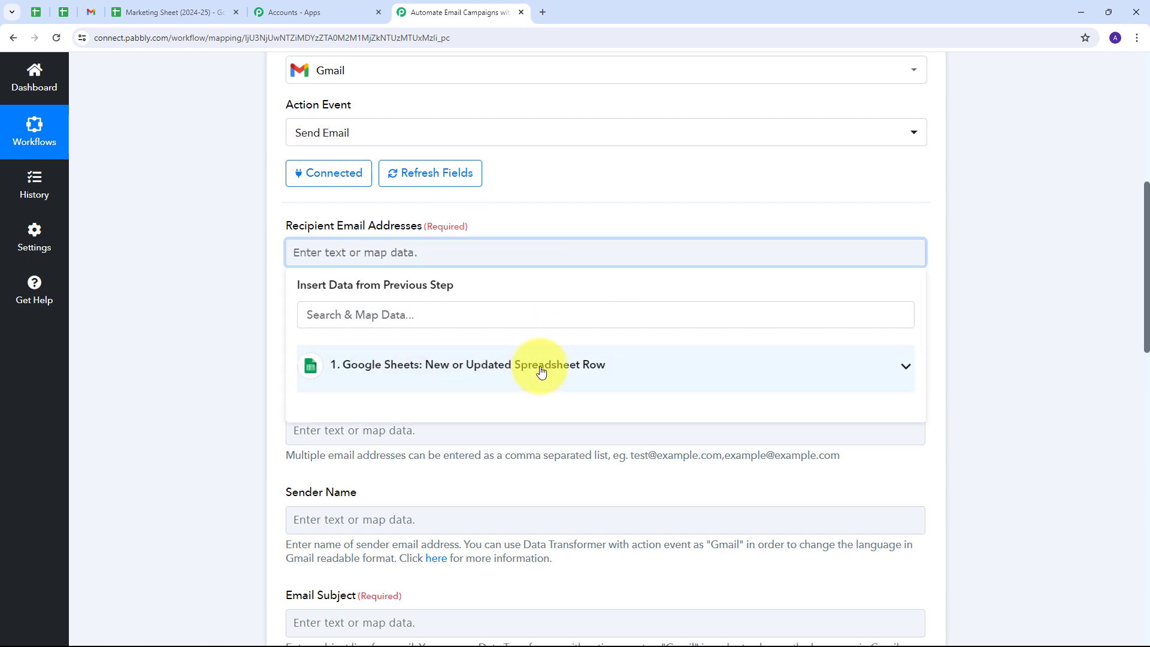
pyautogui.click(604, 372)
pyautogui.scroll(-2, 480, 326)
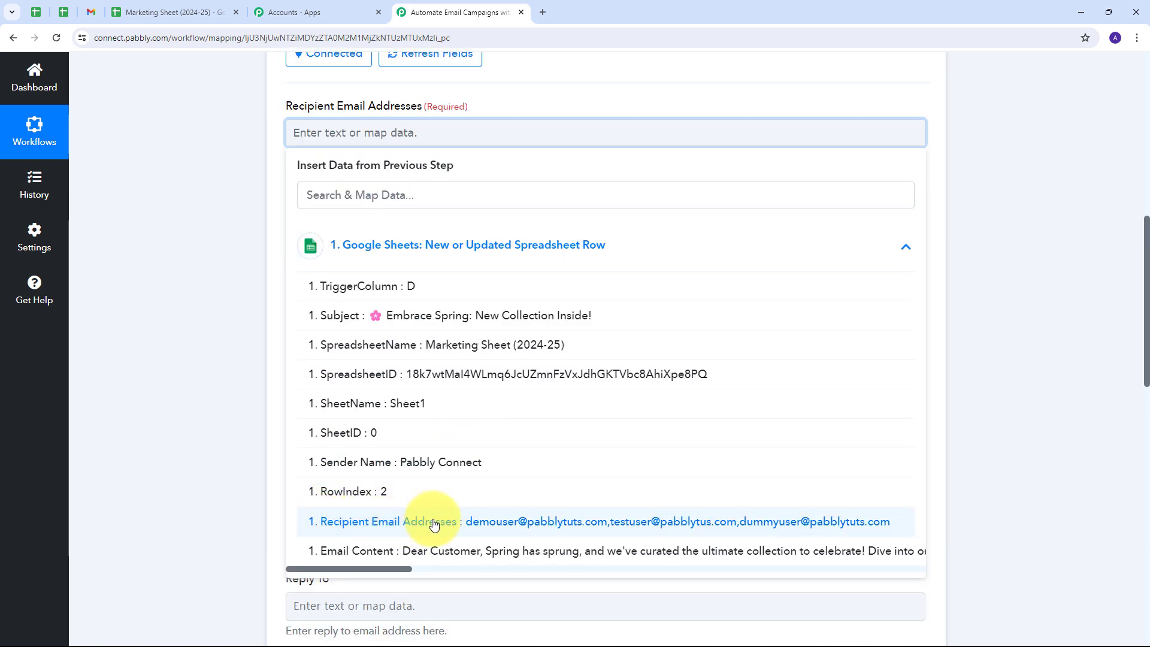
pyautogui.click(552, 528)
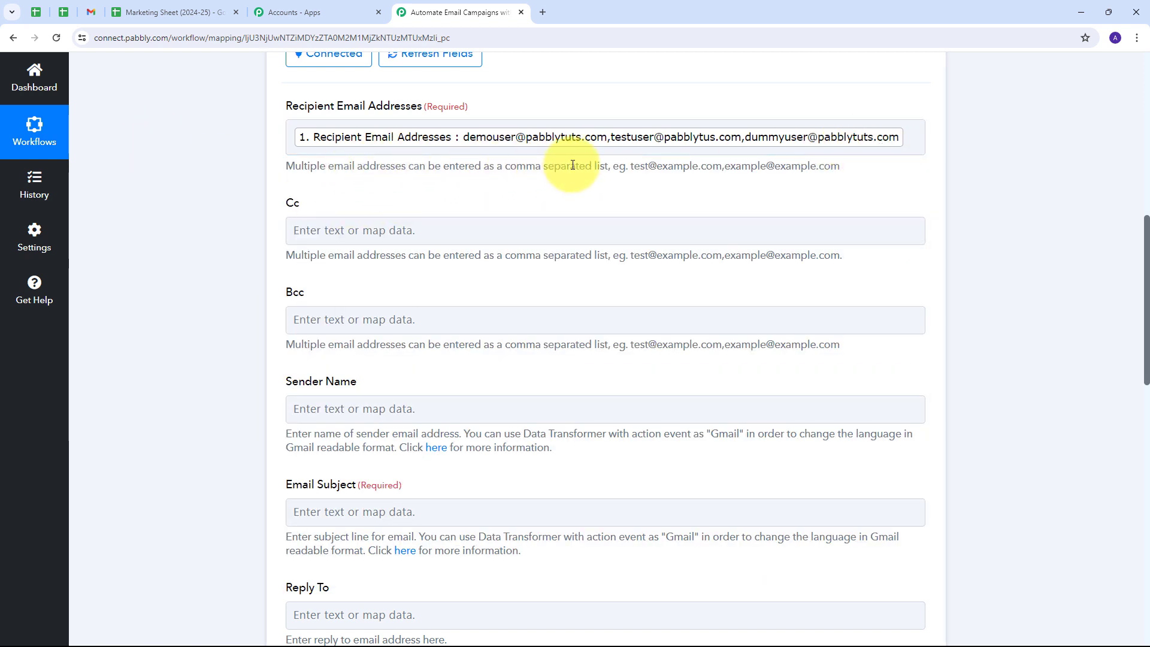
pyautogui.scroll(2, 552, 179)
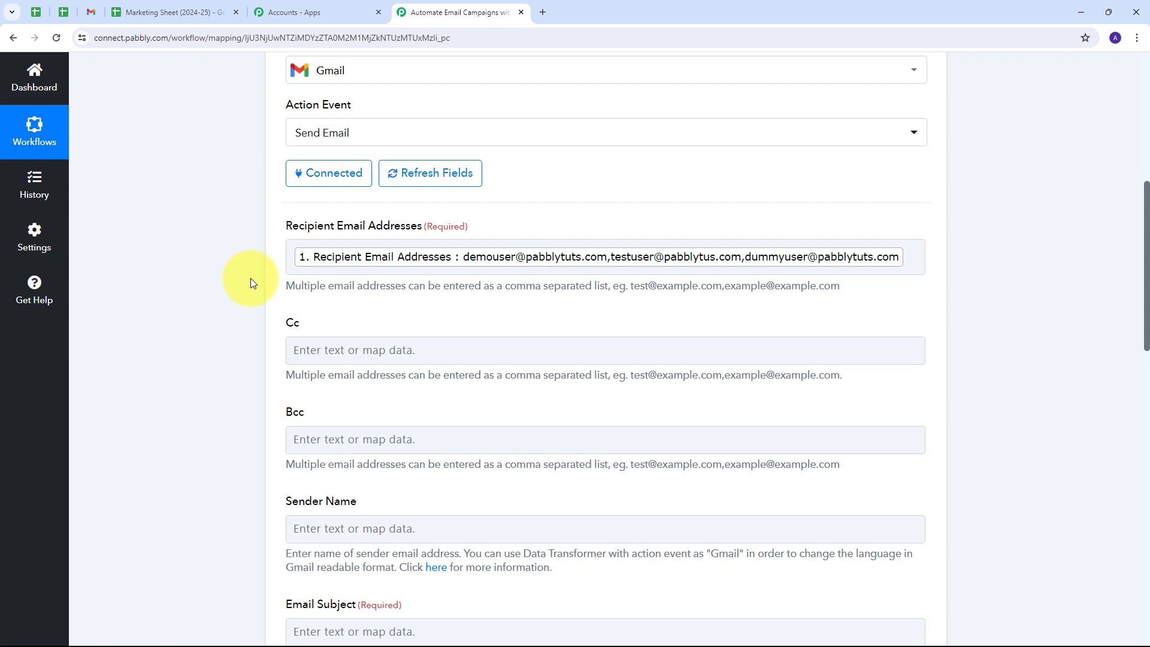
pyautogui.scroll(-4, 449, 282)
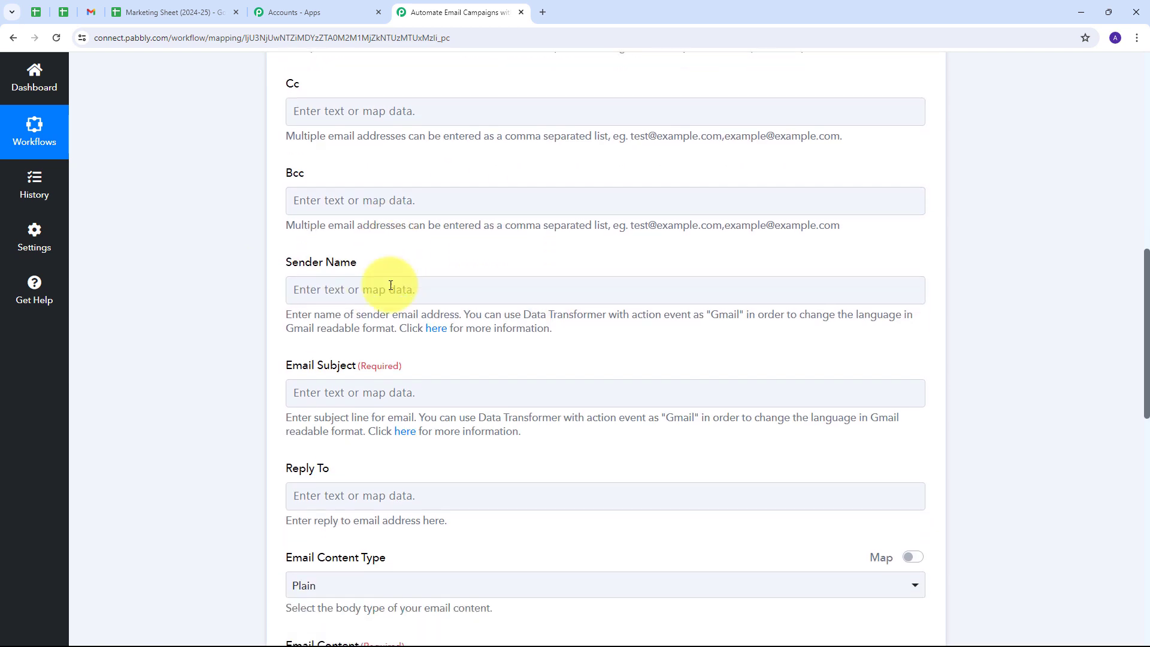
# Map the sheet's Sender Name value into the Gmail Sender Name field.
pyautogui.click(455, 286)
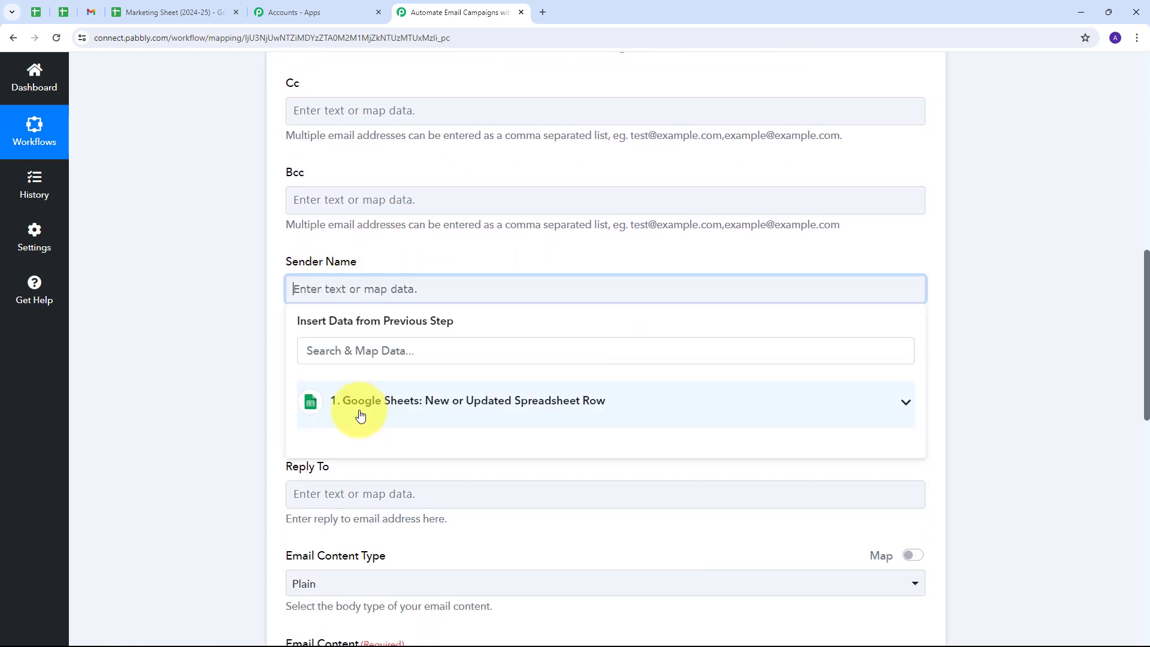
pyautogui.click(511, 400)
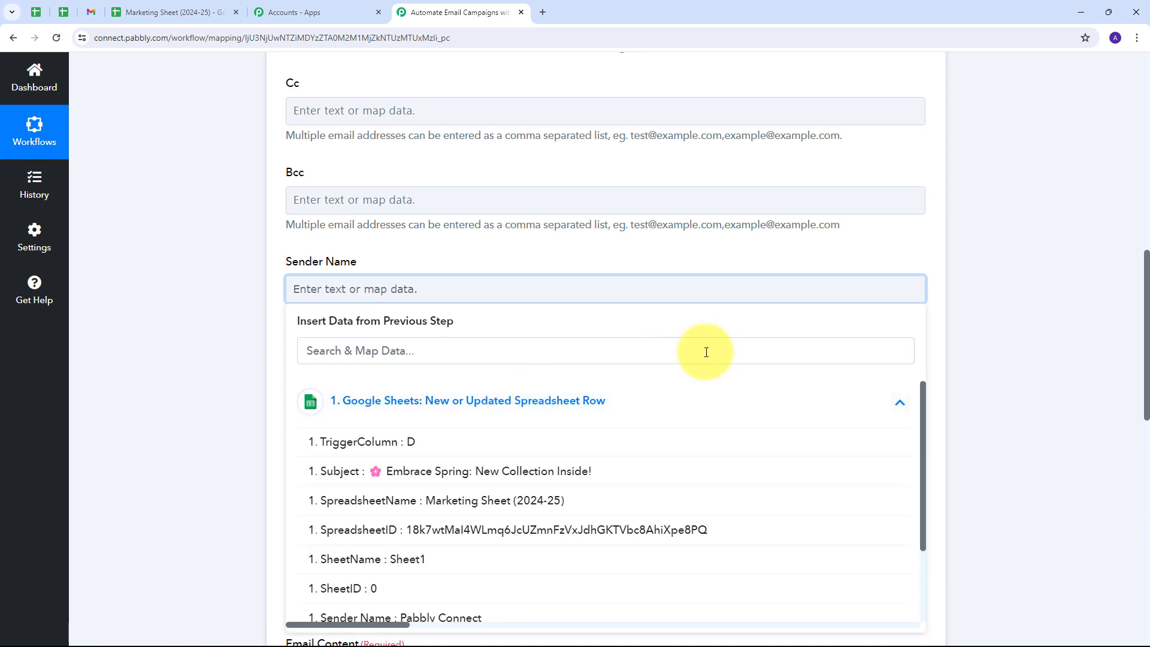
pyautogui.scroll(-2, 659, 353)
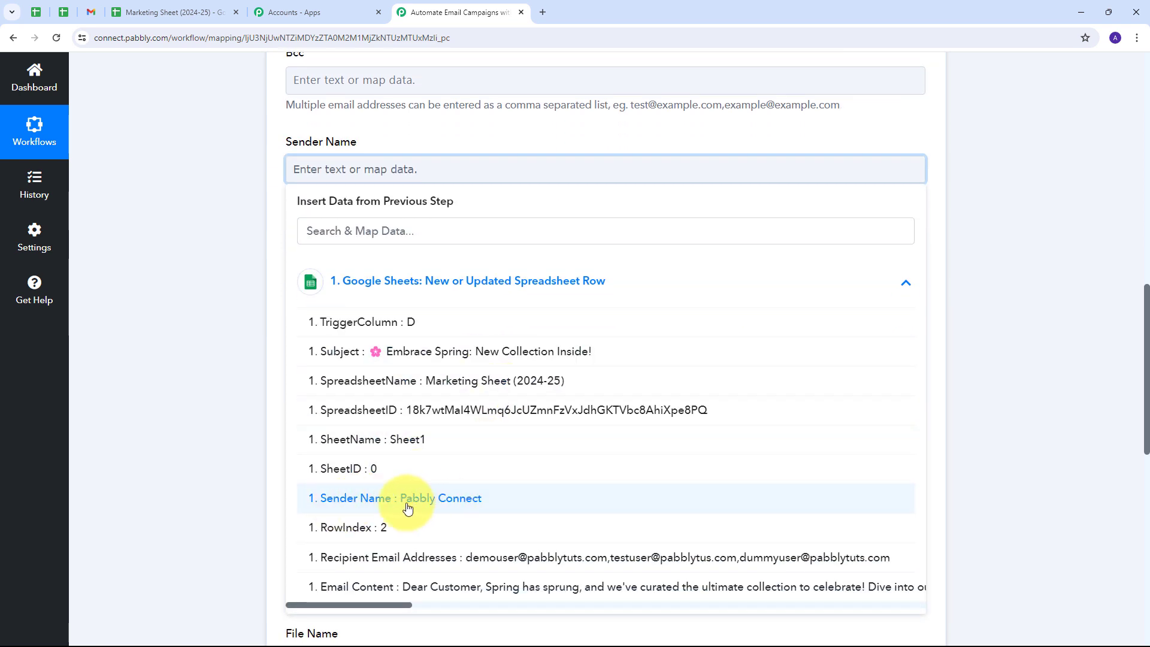
pyautogui.click(455, 503)
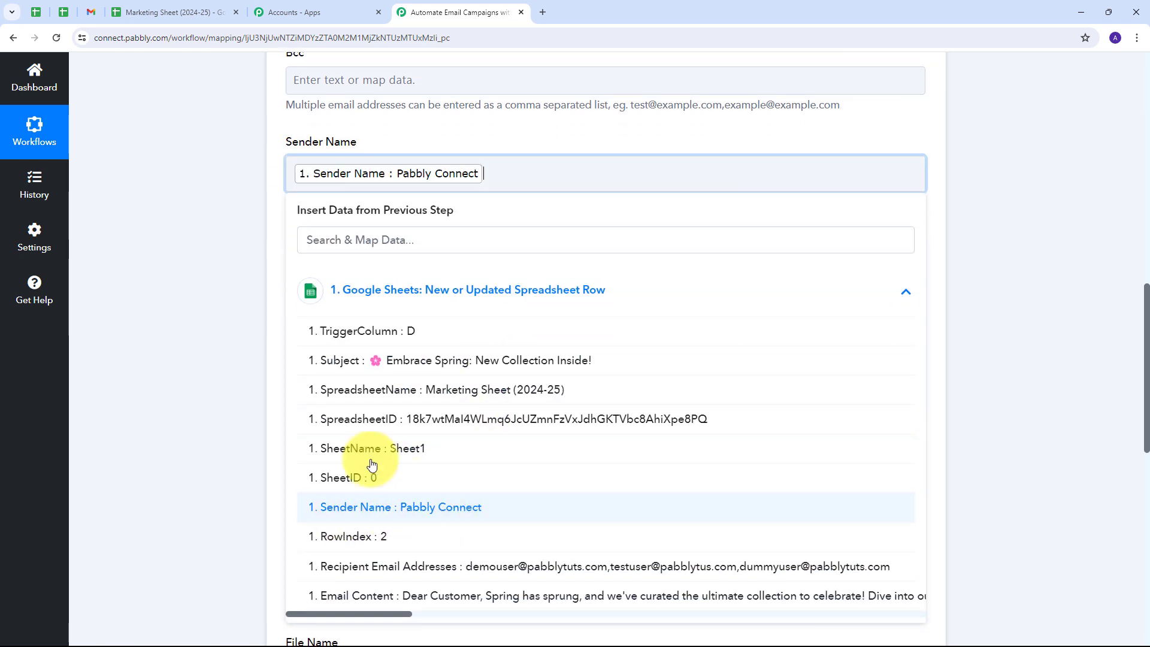
pyautogui.click(239, 328)
pyautogui.scroll(-1, 547, 222)
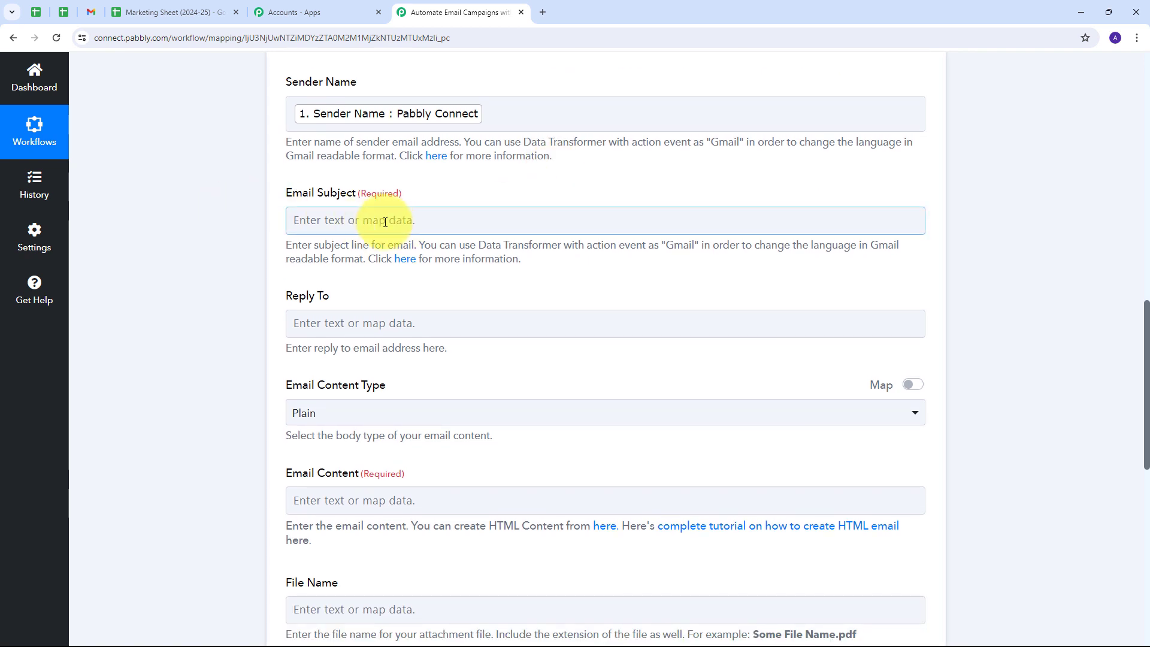
# Map the sheet's Subject value into the Email Subject field.
pyautogui.click(432, 220)
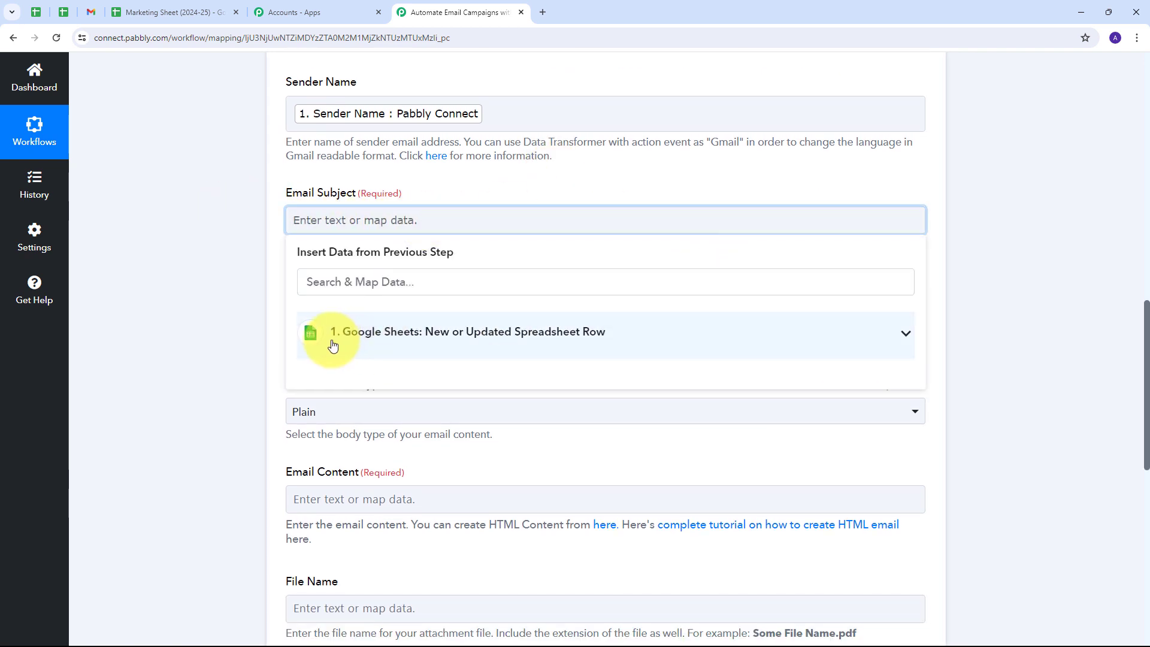
pyautogui.click(523, 340)
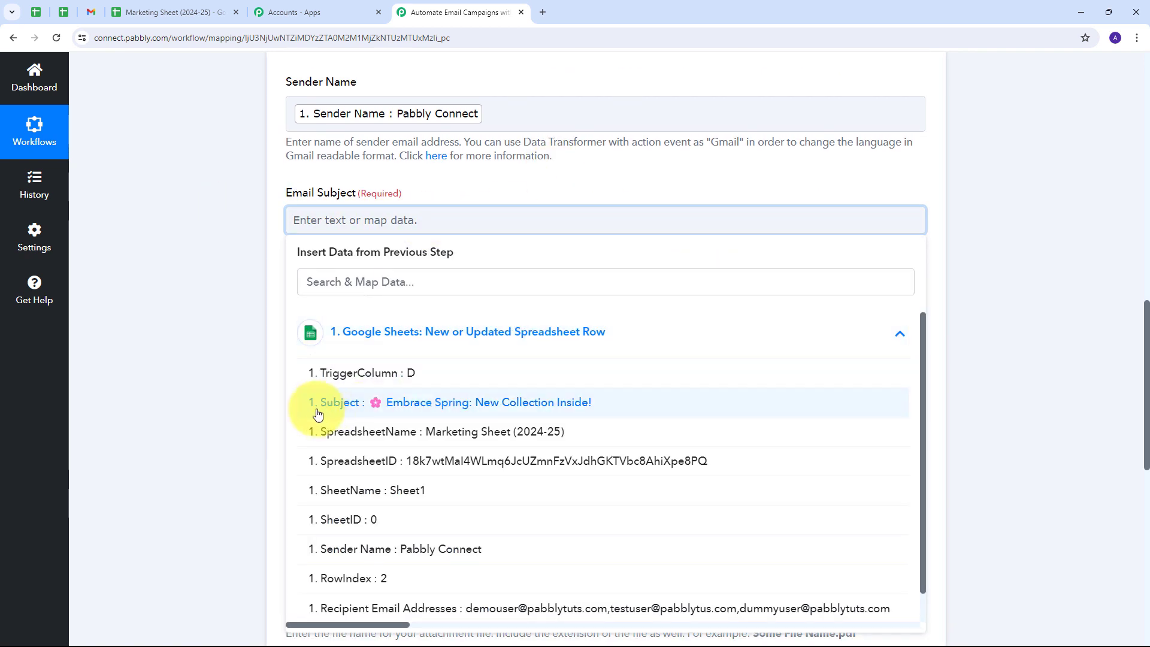
pyautogui.scroll(-1, 565, 404)
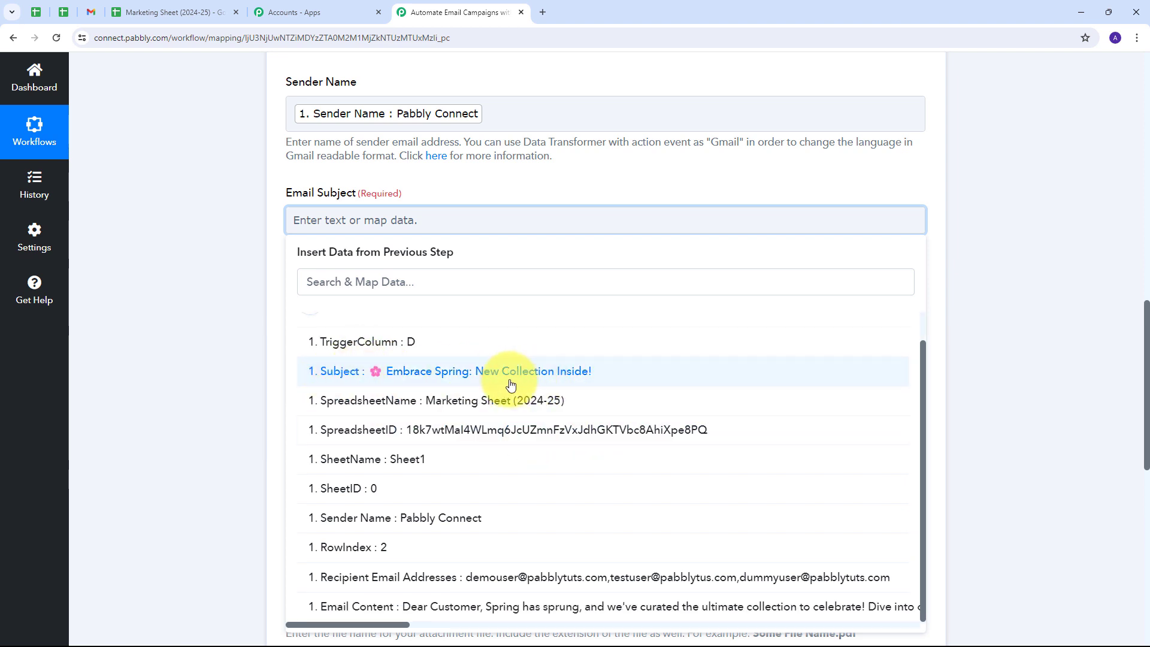
pyautogui.click(459, 375)
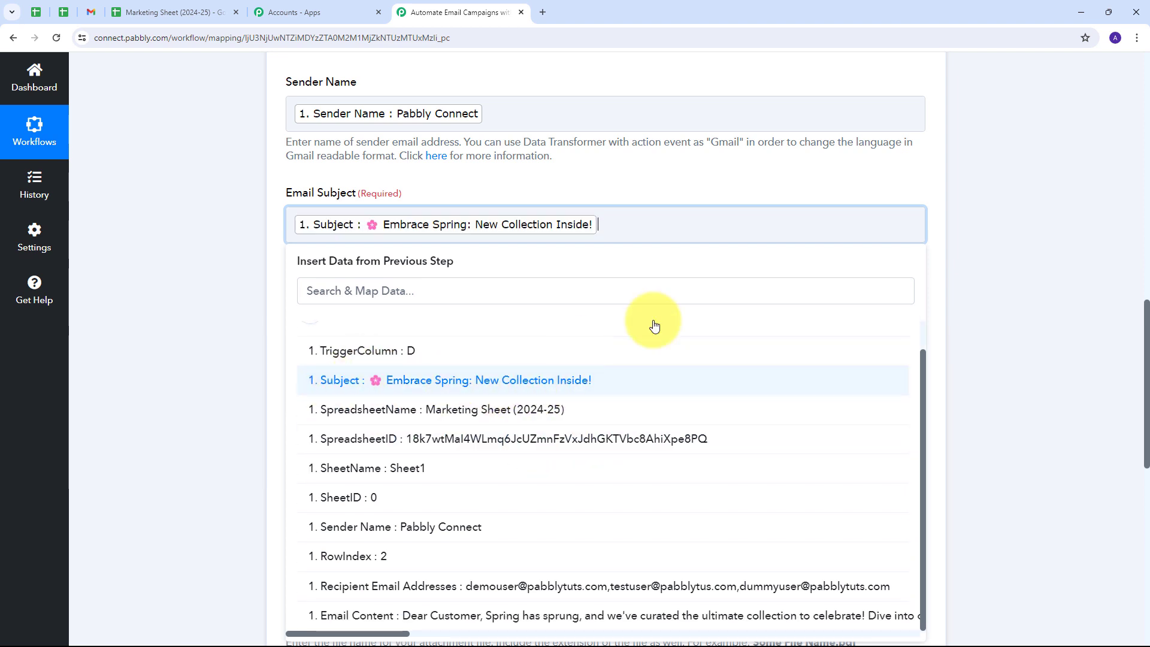
pyautogui.click(462, 203)
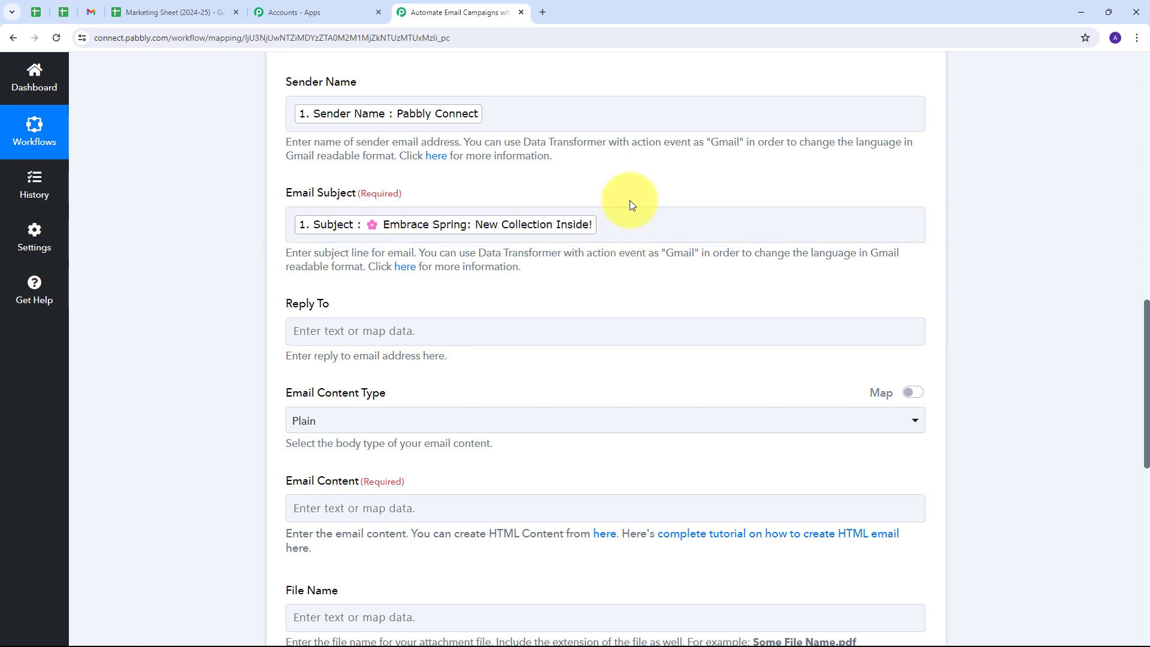
pyautogui.scroll(-3, 635, 201)
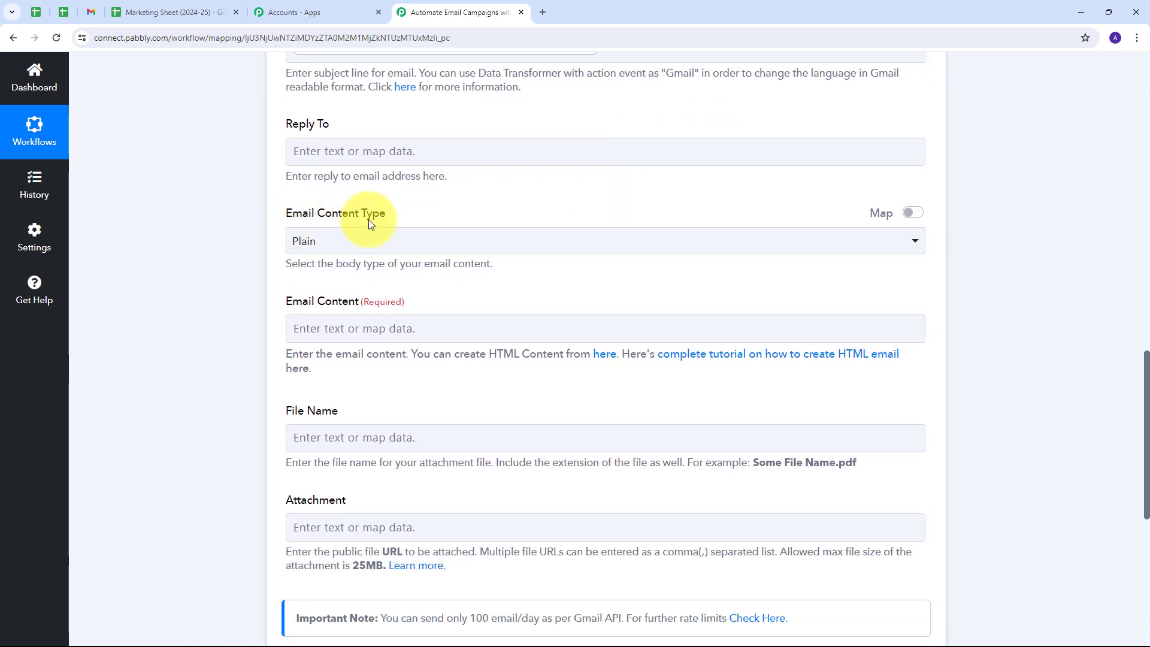
# Keep Email Content Type as Plain and map the sheet's Email Content value into the body.
pyautogui.click(527, 241)
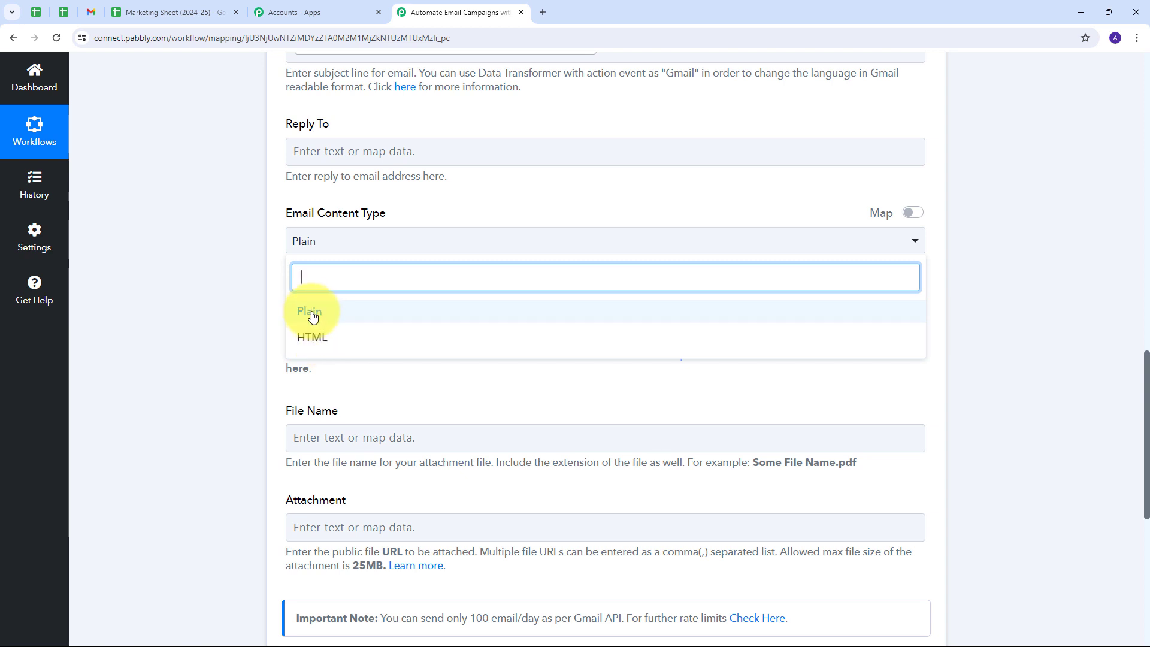
pyautogui.click(312, 317)
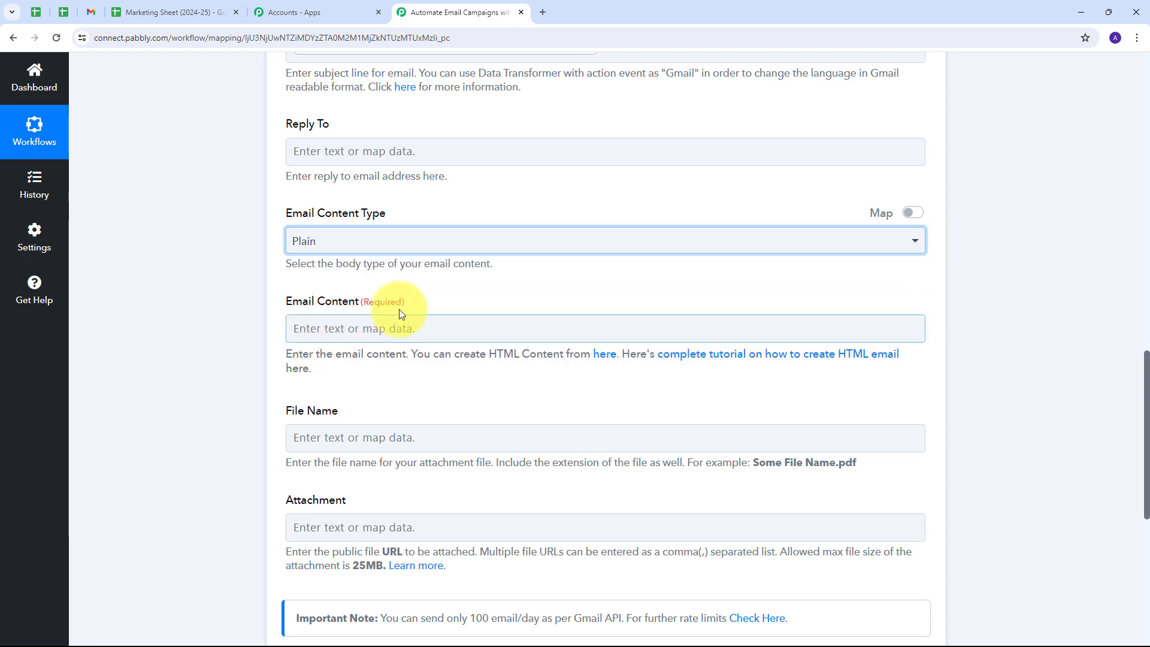
pyautogui.click(322, 327)
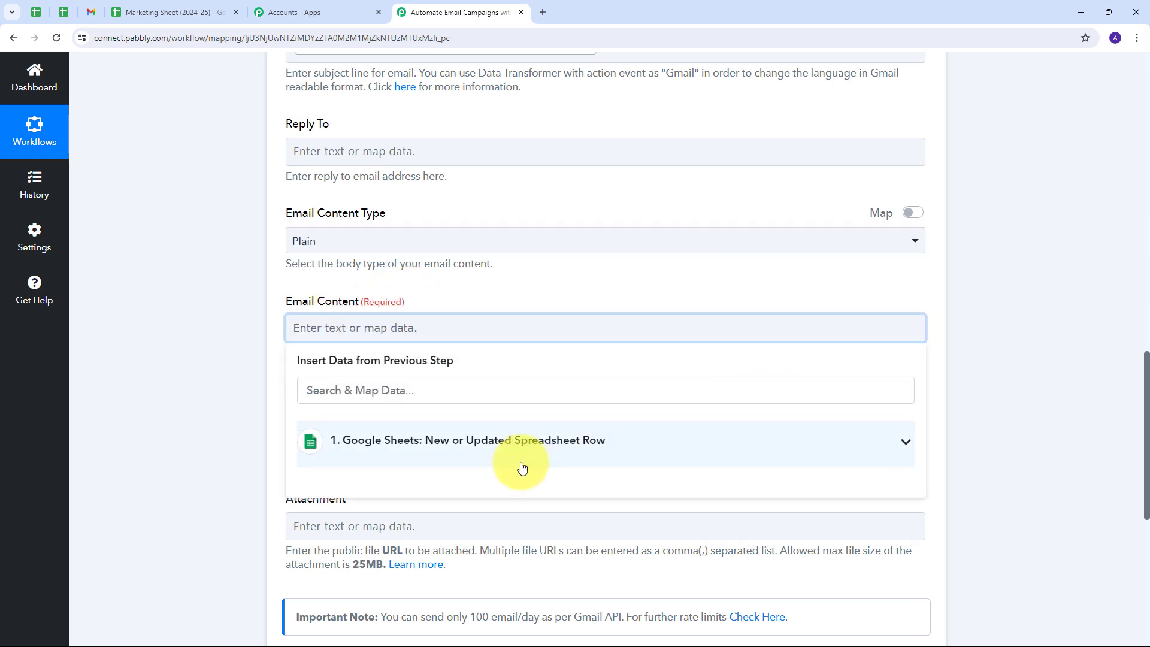
pyautogui.click(565, 446)
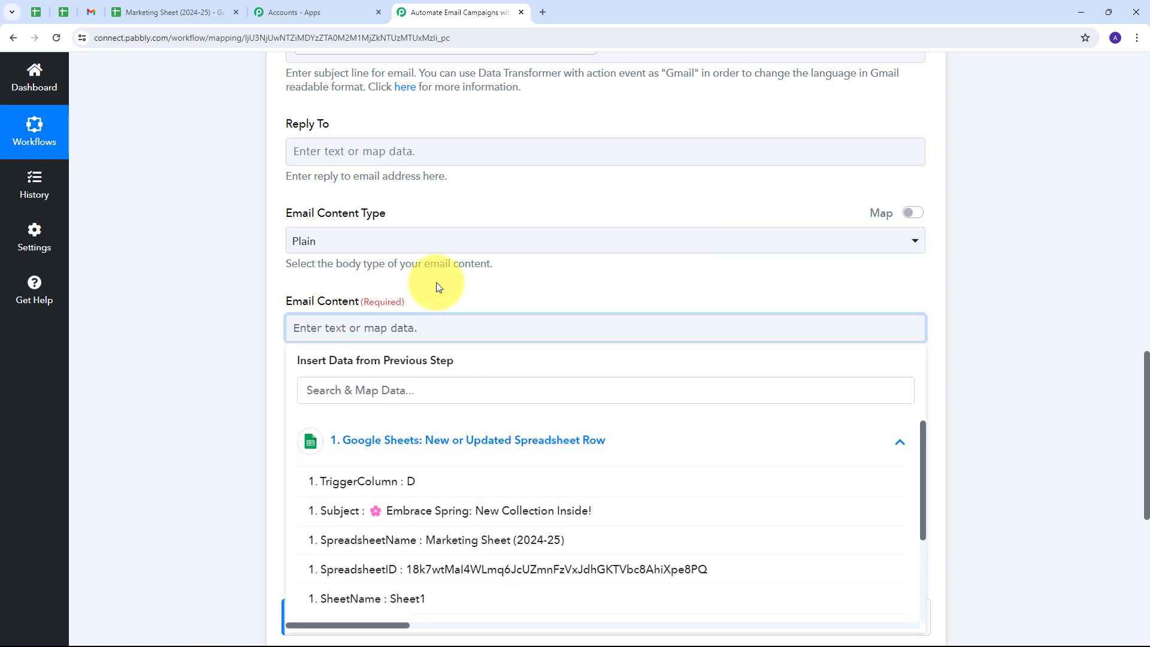
pyautogui.scroll(-4, 470, 457)
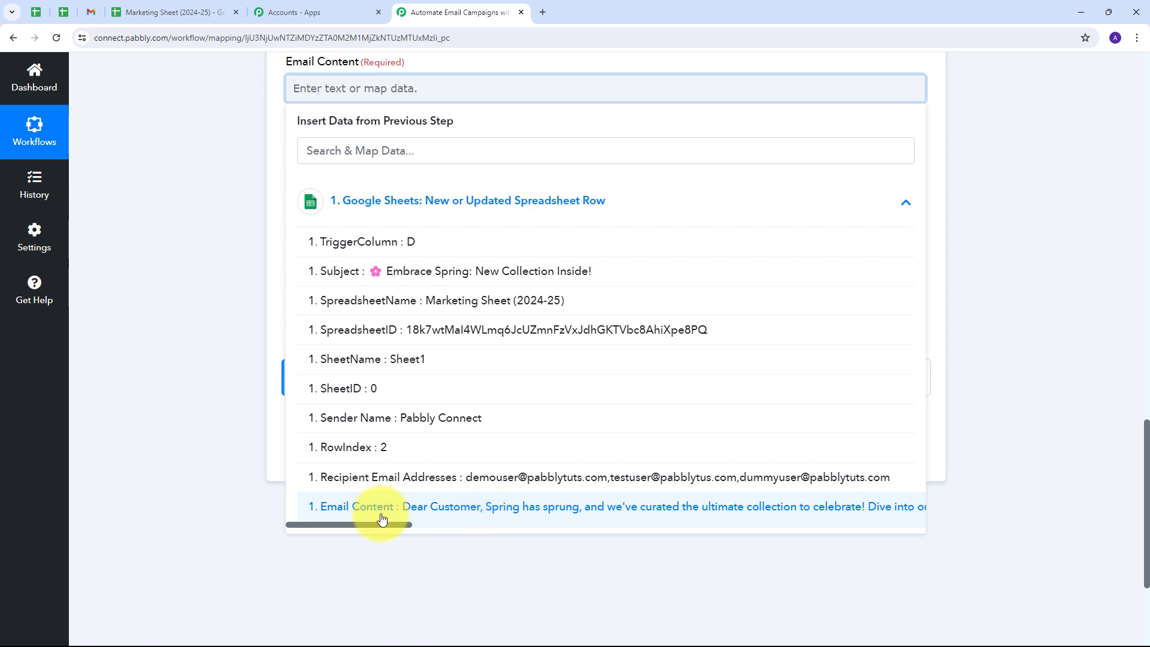
pyautogui.click(465, 514)
pyautogui.click(207, 225)
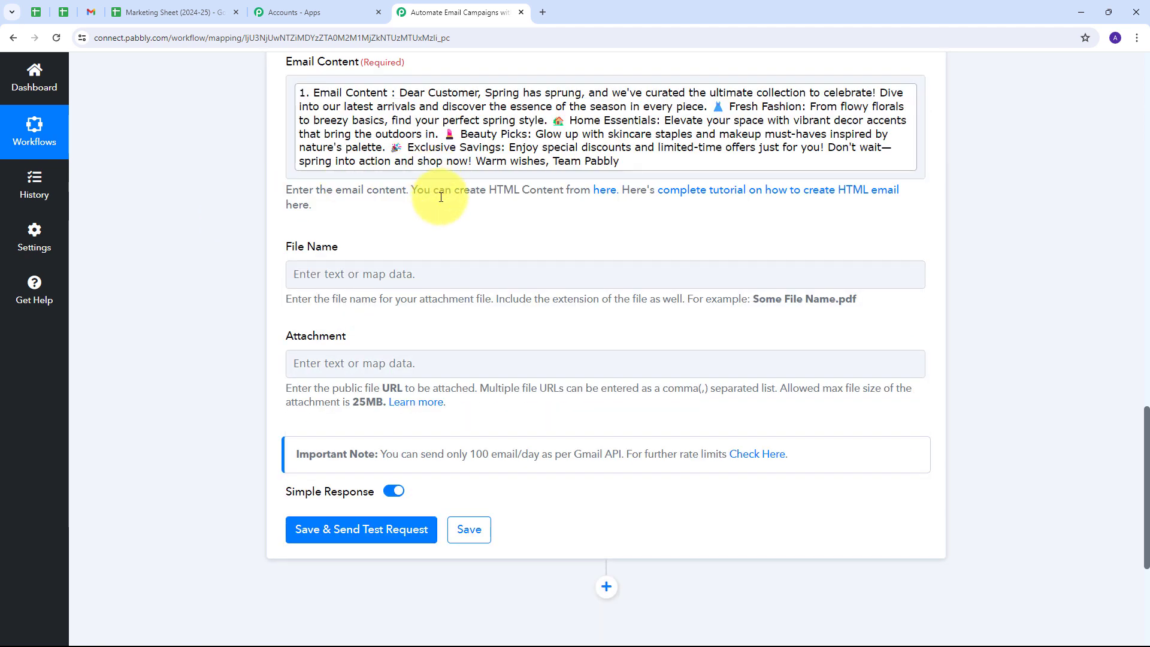
pyautogui.scroll(3, 387, 322)
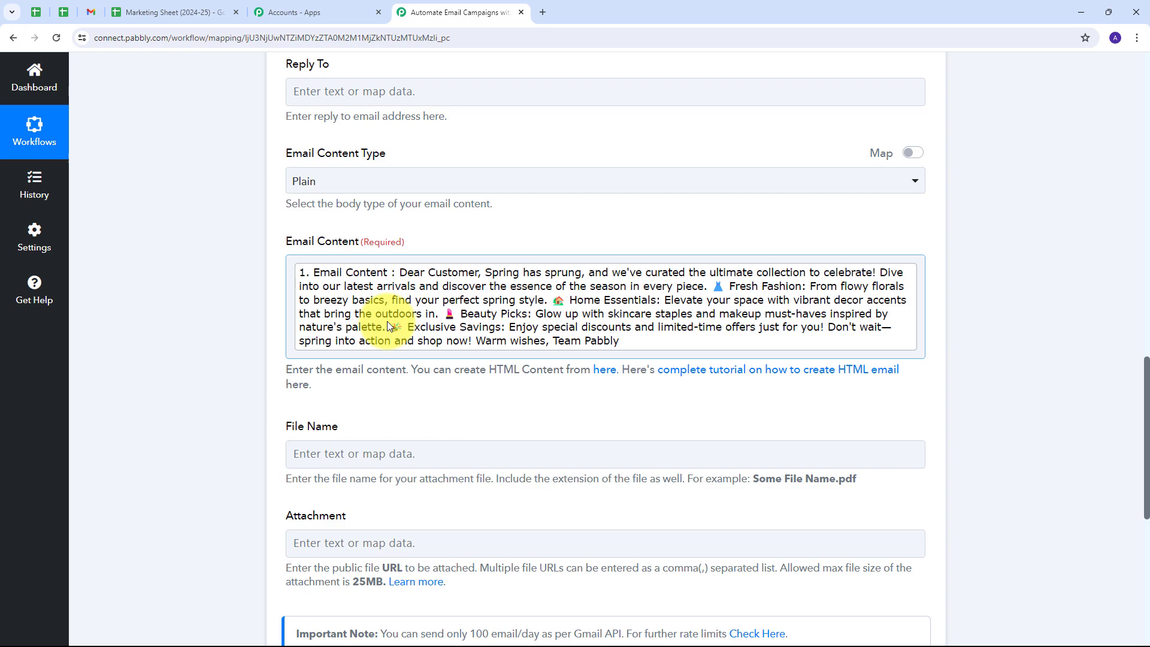
# Save the Gmail action and send a test request, getting status 'sent' with 1455 quota remaining.
pyautogui.scroll(12, 418, 355)
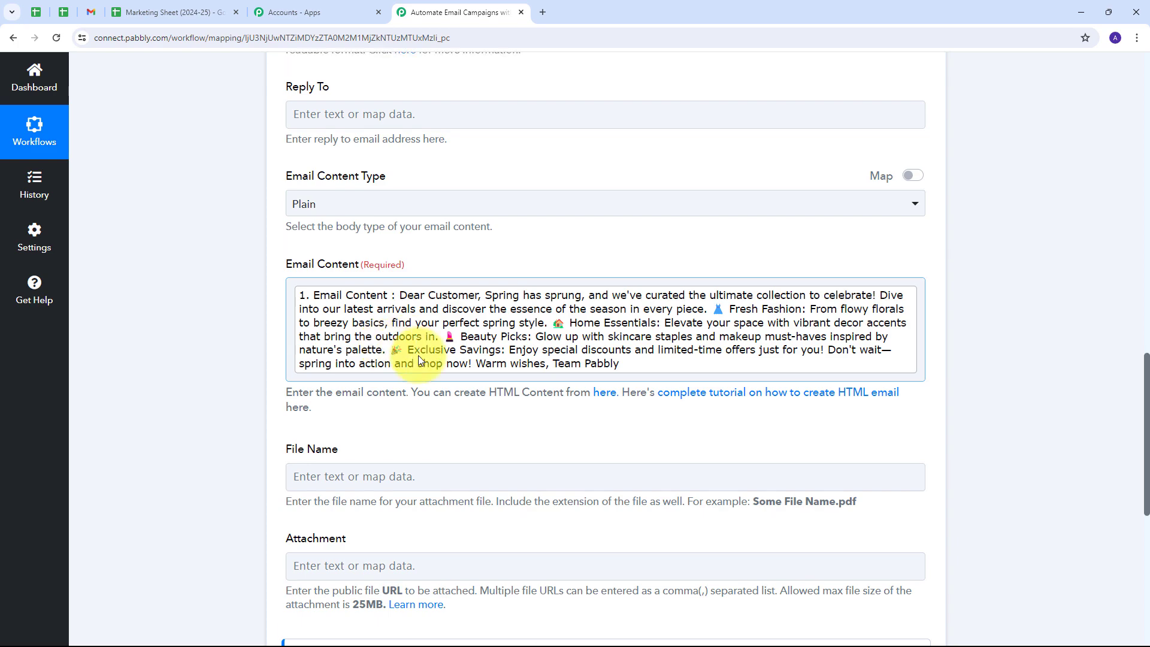
pyautogui.scroll(-18, 419, 360)
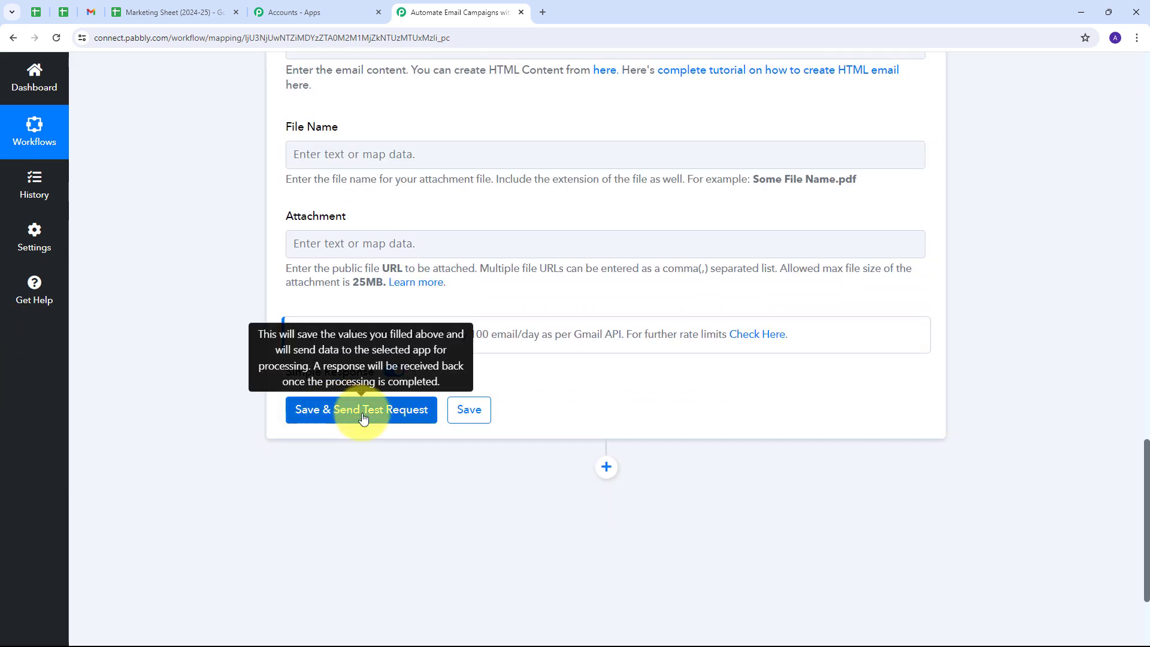
pyautogui.click(363, 414)
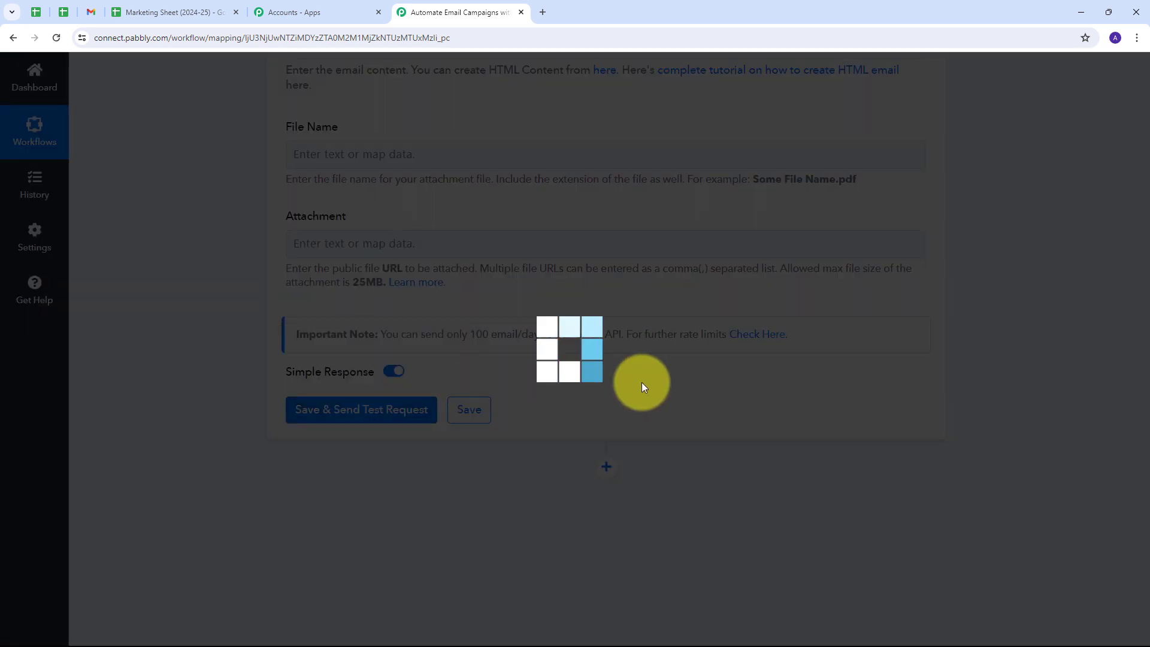
pyautogui.scroll(-1, 973, 340)
pyautogui.scroll(-1, 974, 346)
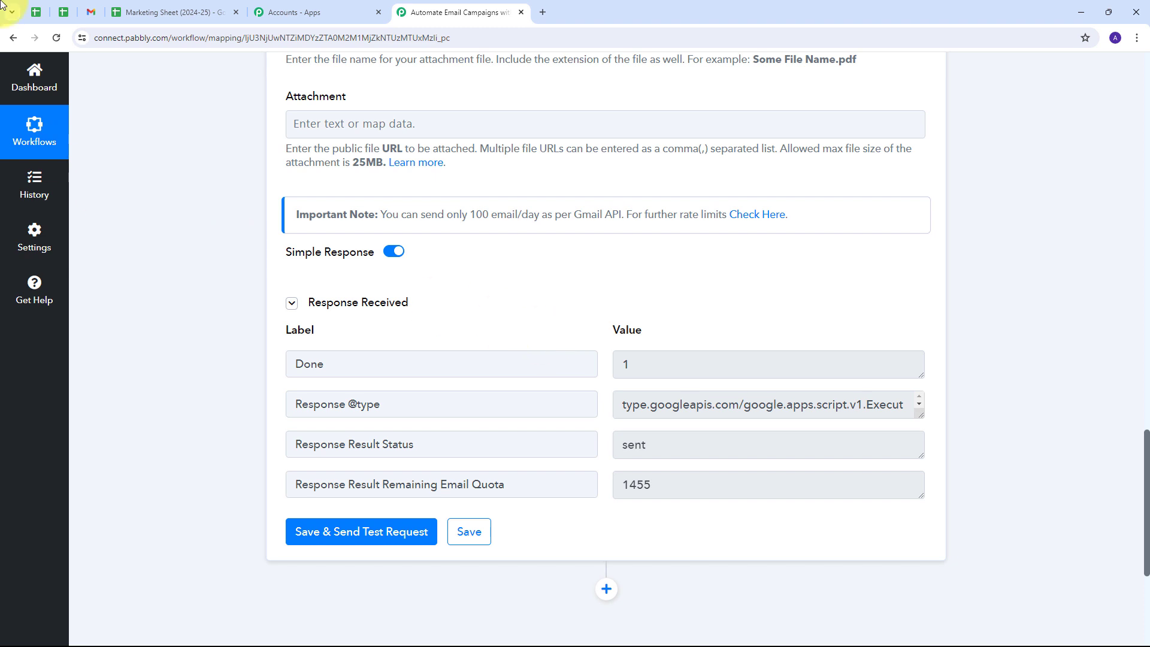
# Open 'Embrace Spring: New Collection Inside!' in Gmail Sent and check its three recipients.
pyautogui.click(91, 12)
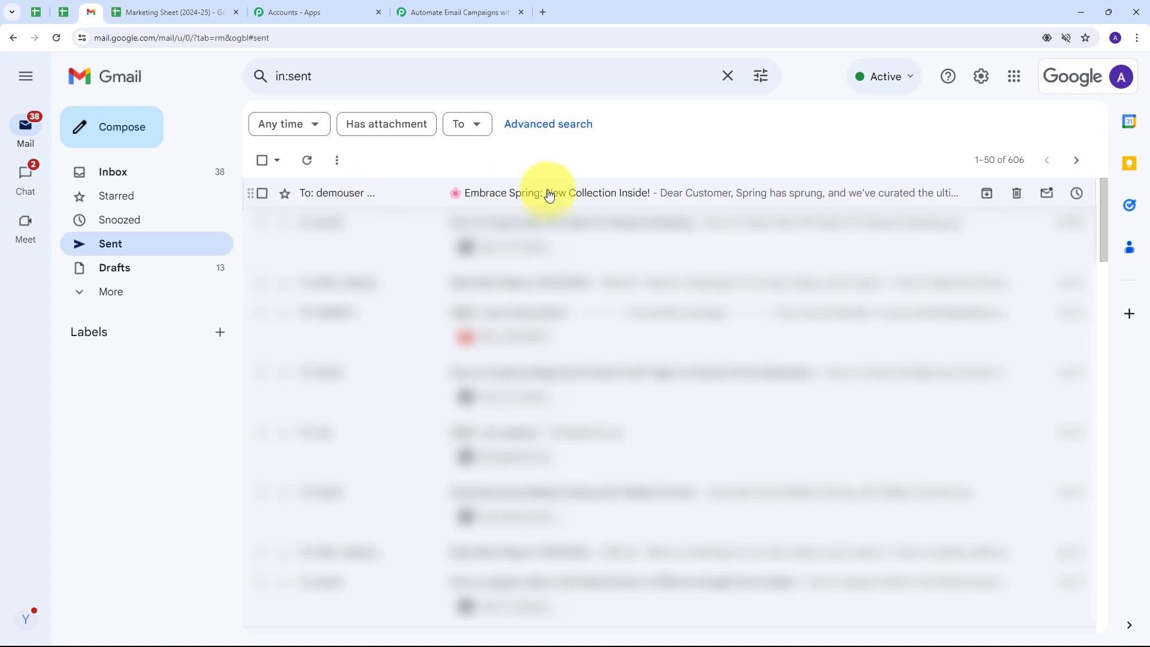
pyautogui.click(514, 197)
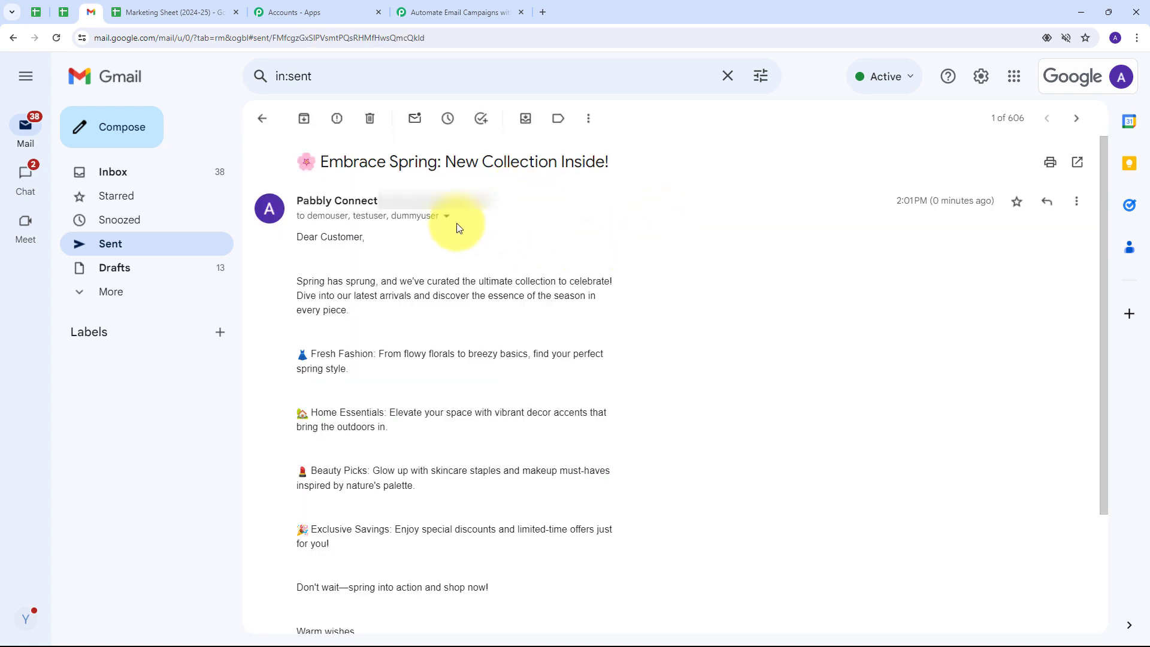
pyautogui.scroll(-2, 497, 263)
pyautogui.scroll(2, 603, 241)
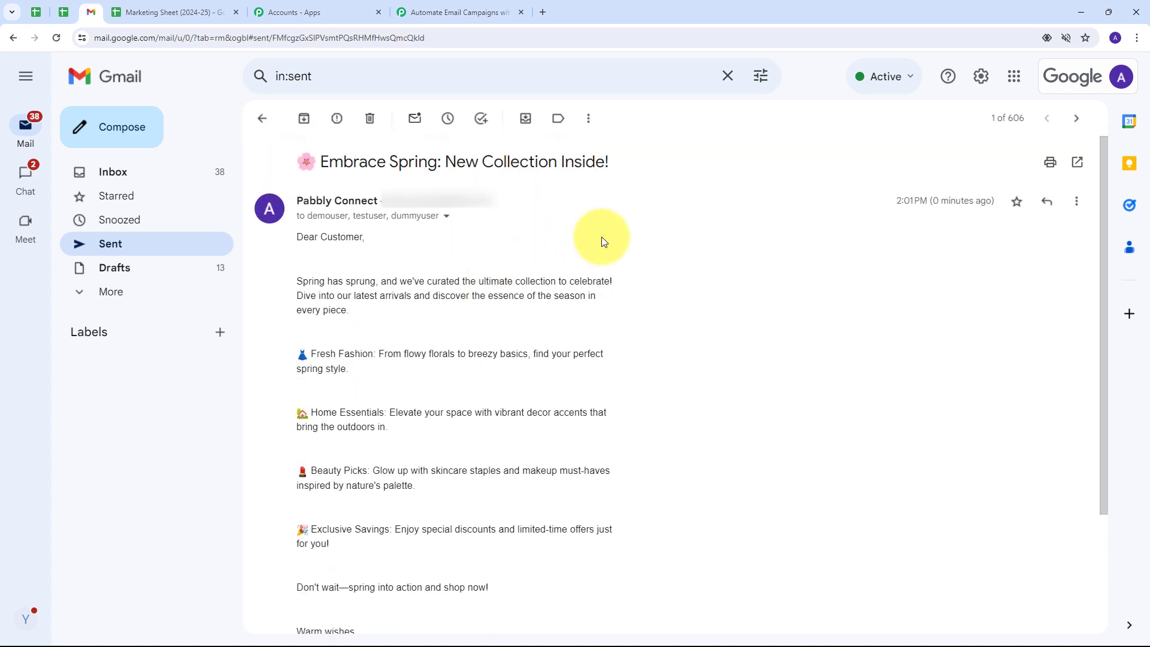
pyautogui.click(447, 217)
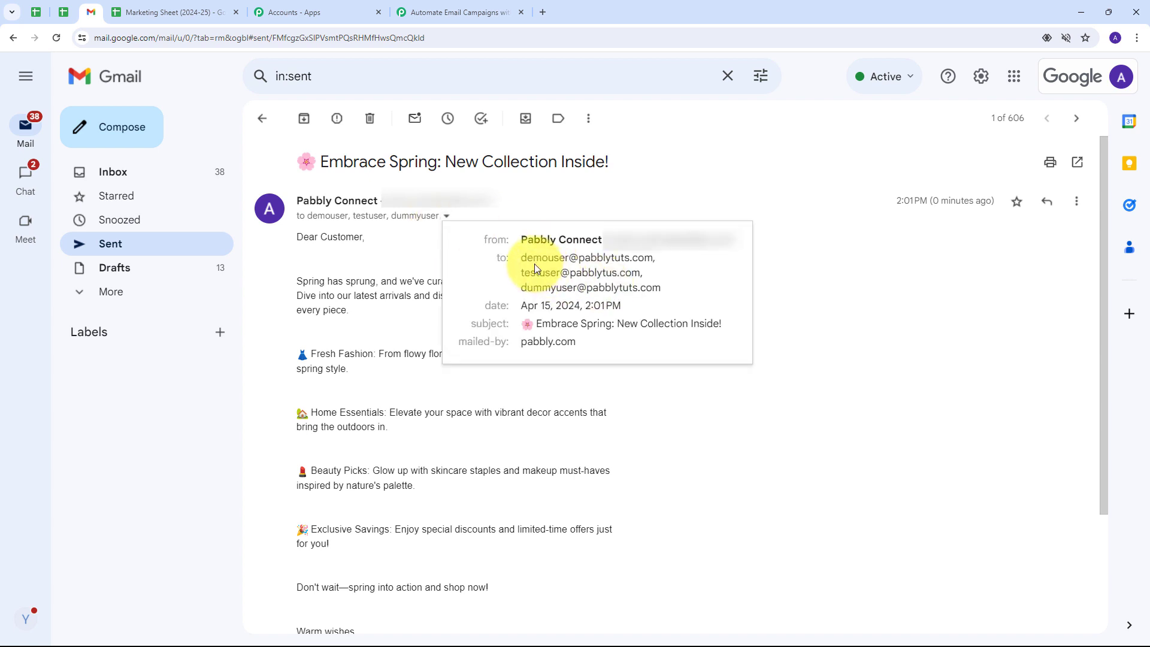
pyautogui.moveTo(522, 257); pyautogui.dragTo(679, 292)
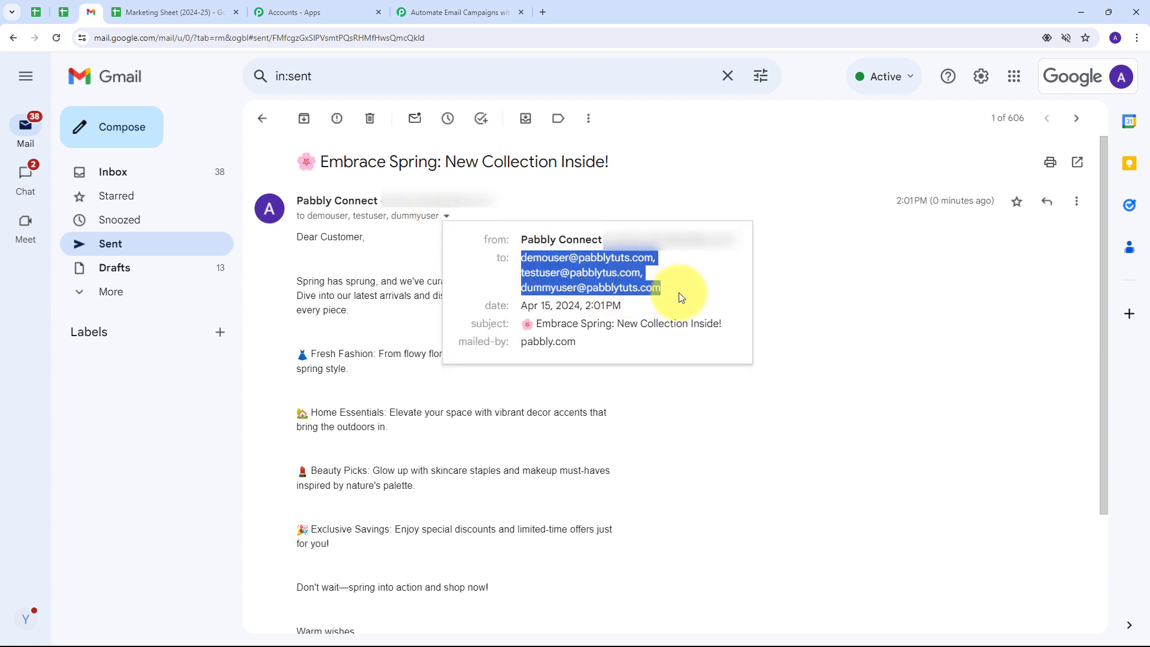
pyautogui.click(794, 275)
# Review the sent email's subject and body, then return to the Marketing Sheet.
pyautogui.moveTo(297, 162); pyautogui.dragTo(631, 169)
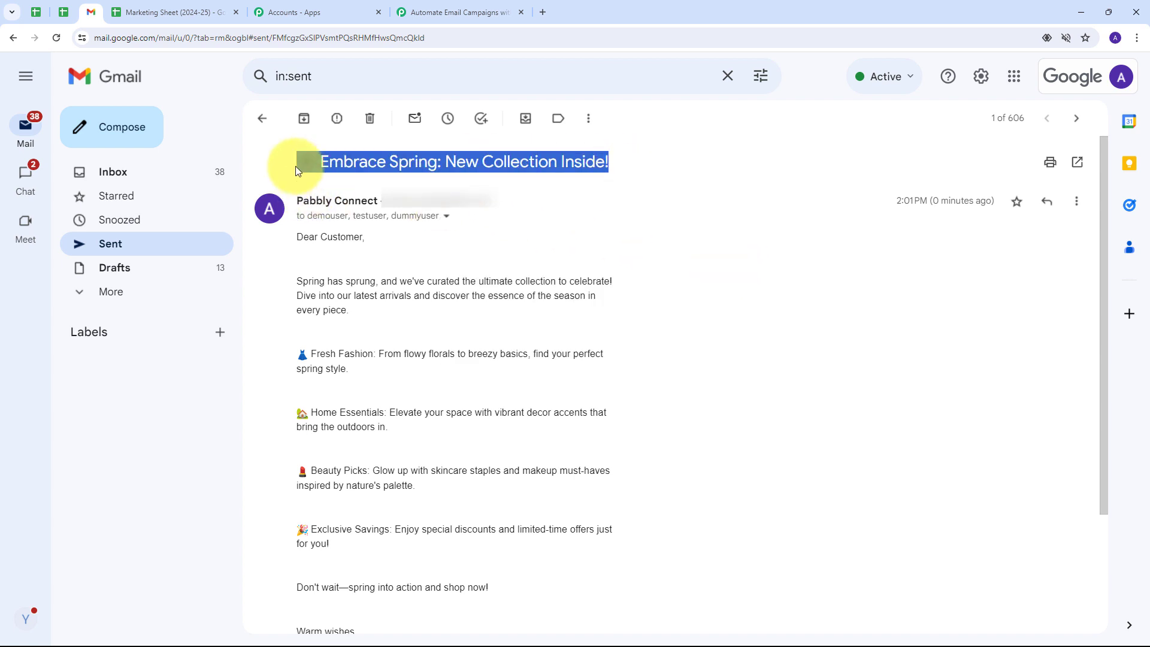
pyautogui.click(643, 189)
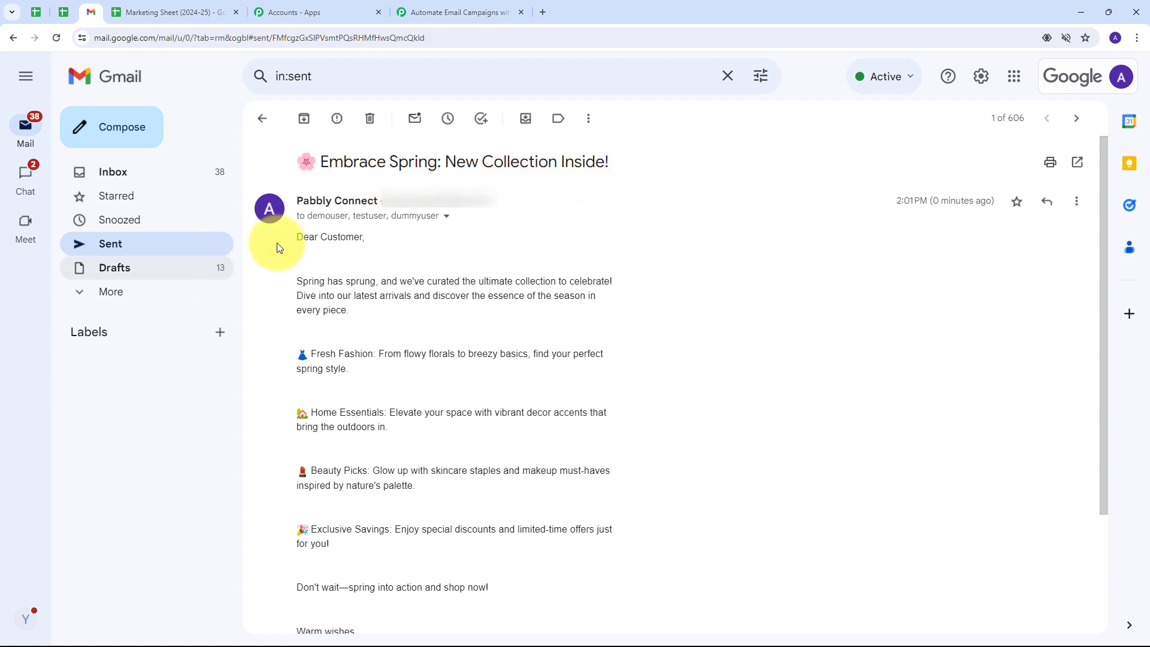
pyautogui.scroll(-3, 372, 198)
pyautogui.scroll(3, 379, 264)
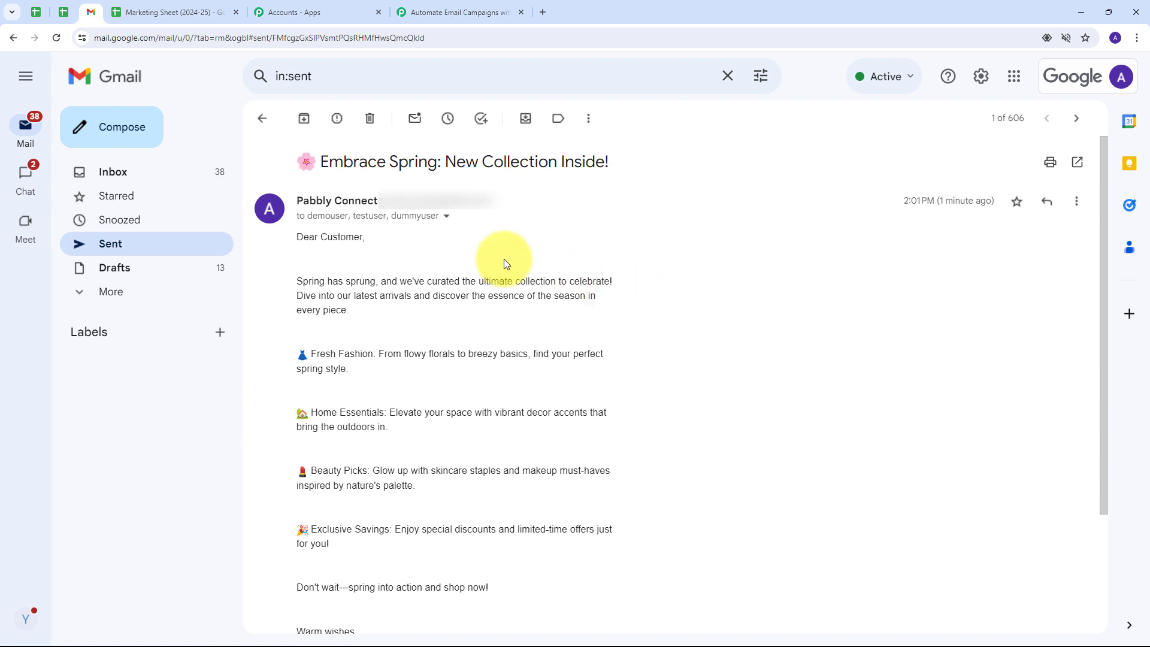
pyautogui.click(198, 12)
# Paste the three recipient addresses into A3 and the new email body into B3.
pyautogui.click(227, 363)
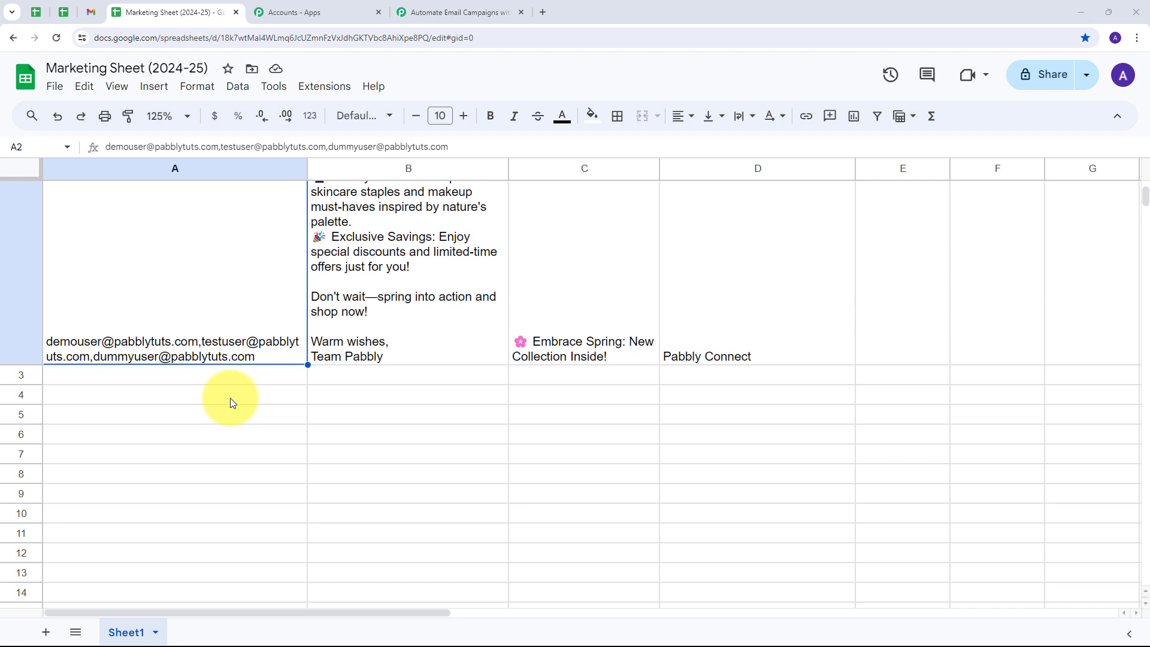
pyautogui.doubleClick(222, 374)
pyautogui.hotkey('ctrl', 'v')
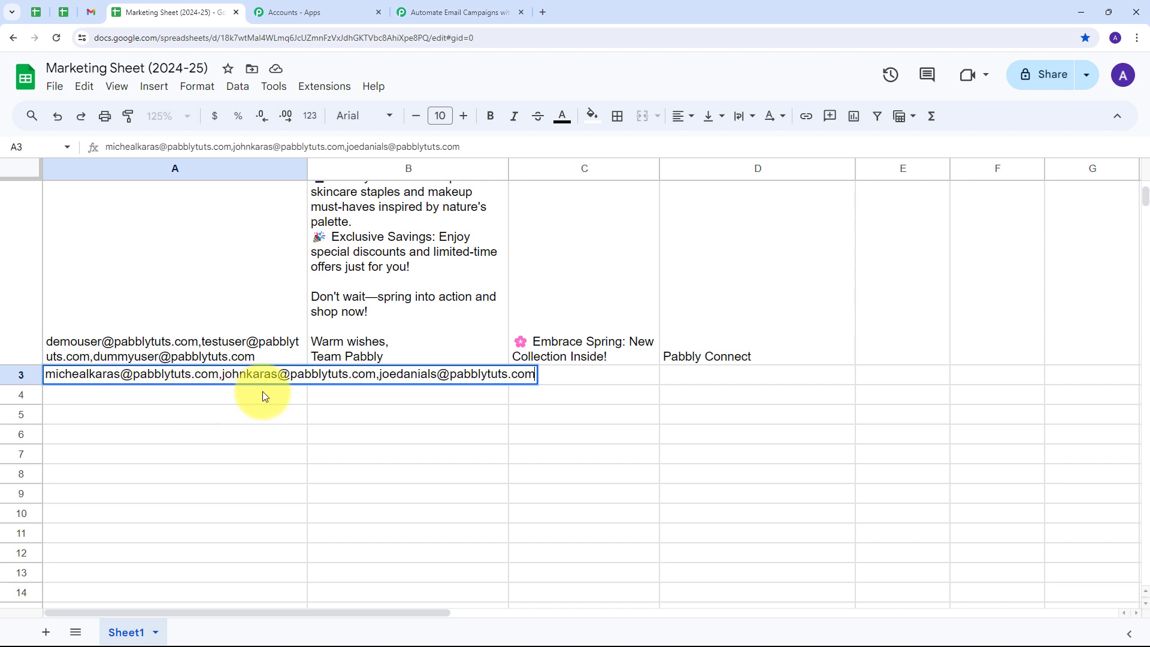
pyautogui.click(355, 400)
pyautogui.doubleClick(342, 383)
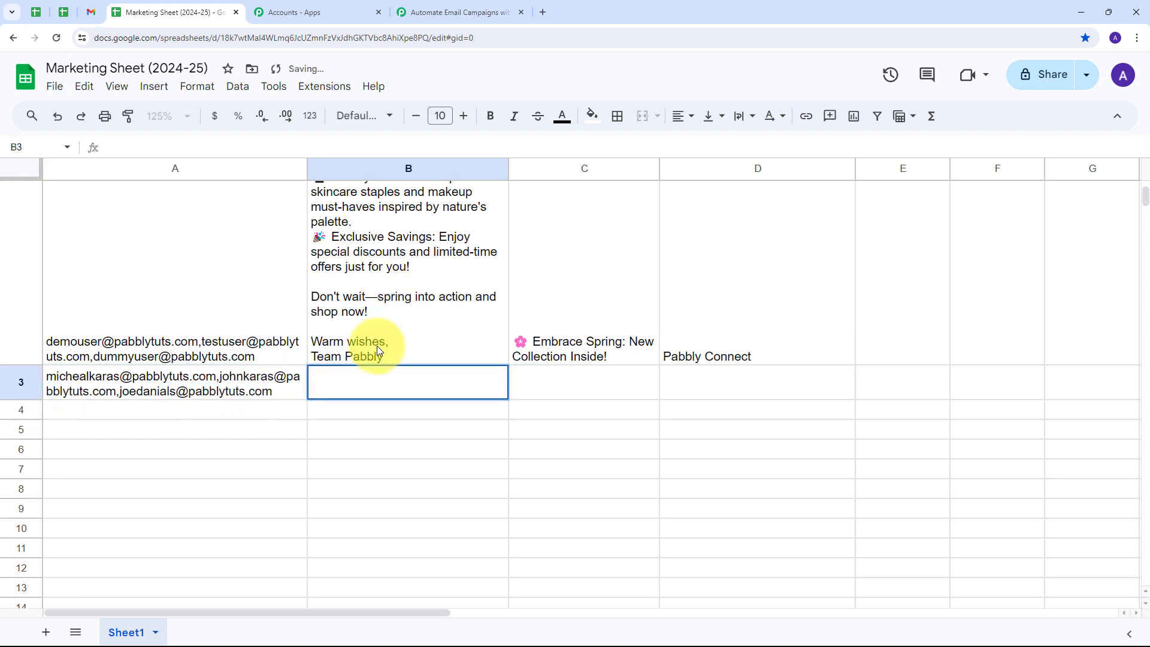
pyautogui.write("Dear Customer,  Spring is in full bloom, and so are the savings at [Your Company Name]! 🌷 Don't miss out on our exclusive discounts and limited-time offers to refresh your wardrobe, upgrade your home, and indulge in self-care delights. Shop now and embrace the season in style! Happy shopping!  Best regards, Team Pabbly")
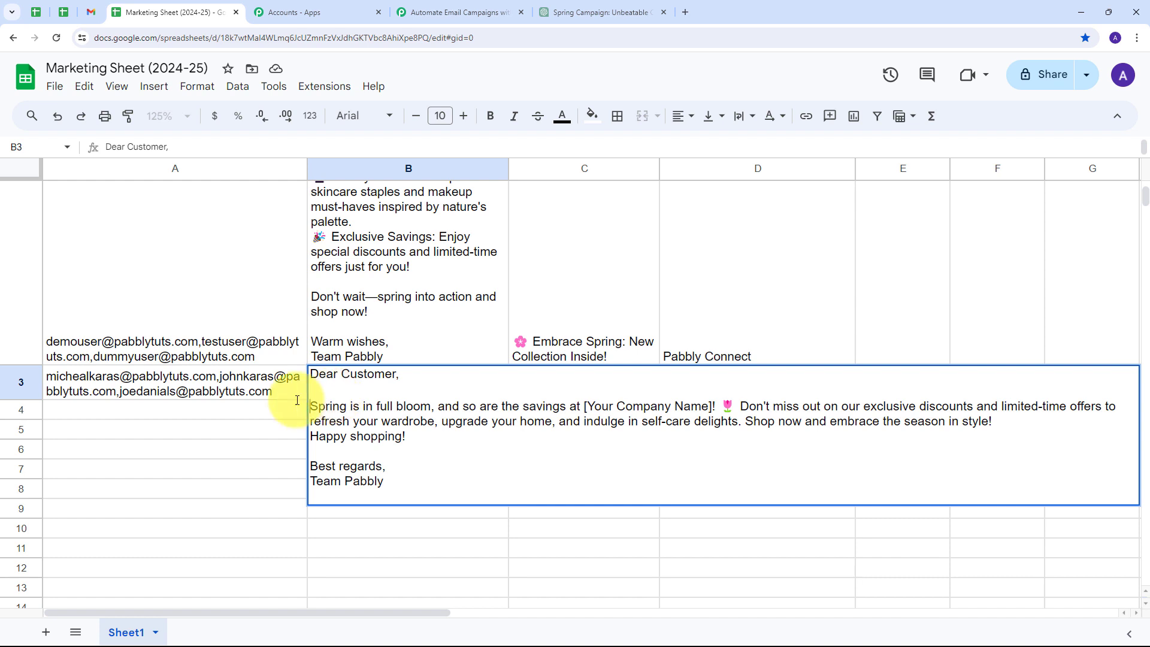
pyautogui.click(259, 412)
# Enter subject 'Elevate Your Spring Style with Exclusive Savings!' in C3 and sender 'Pabbly Connect' in D3.
pyautogui.scroll(-1, 570, 429)
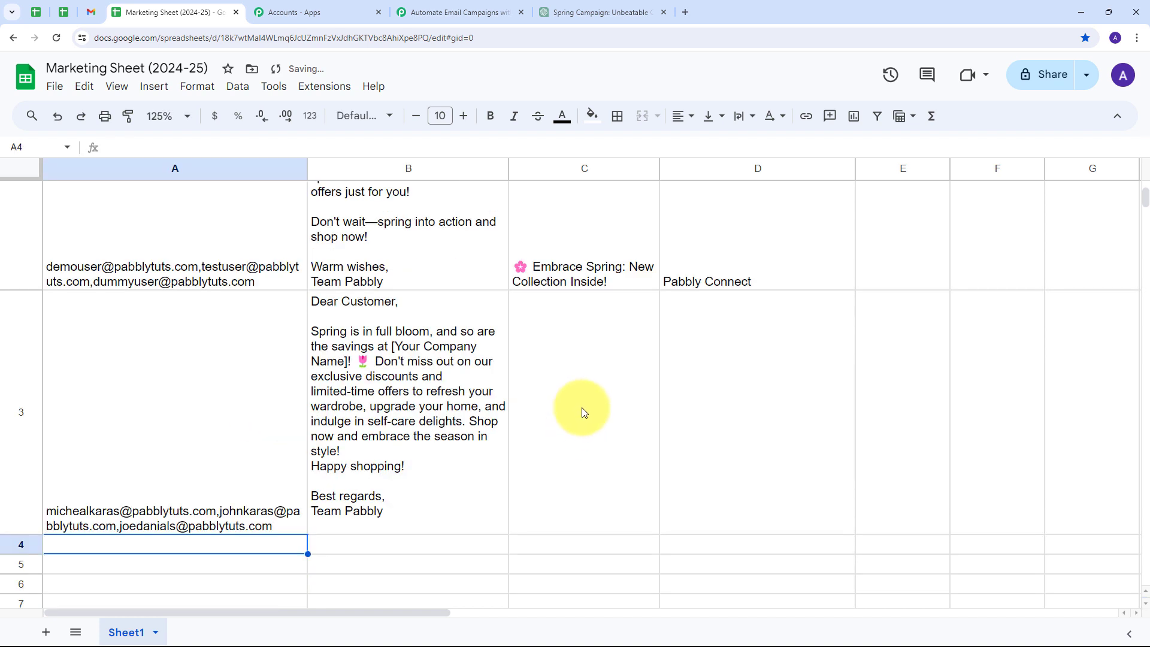
pyautogui.doubleClick(577, 408)
pyautogui.write('Elevate Your Spring Style with Exclusive Savings!')
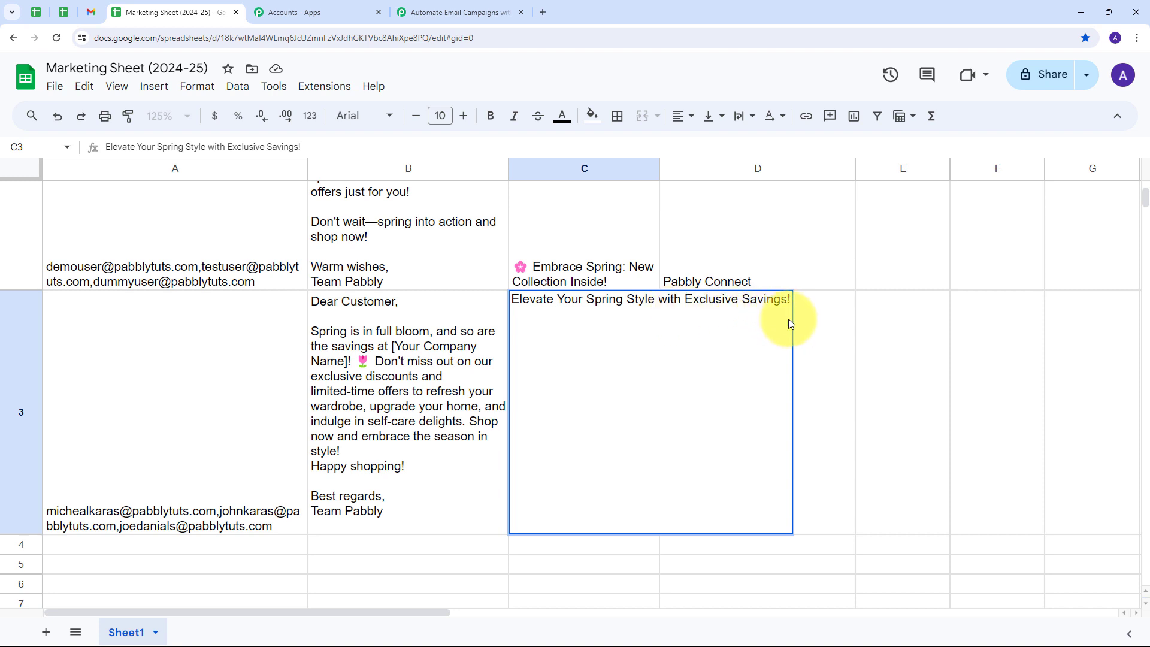
pyautogui.click(806, 327)
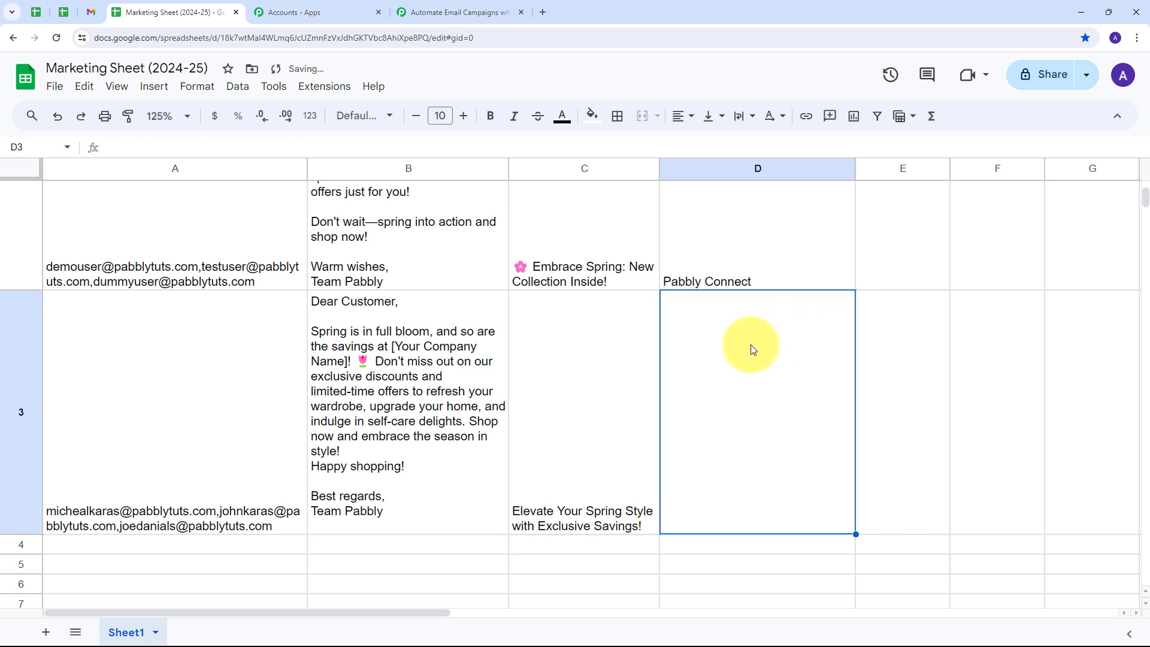
pyautogui.write('Pa')
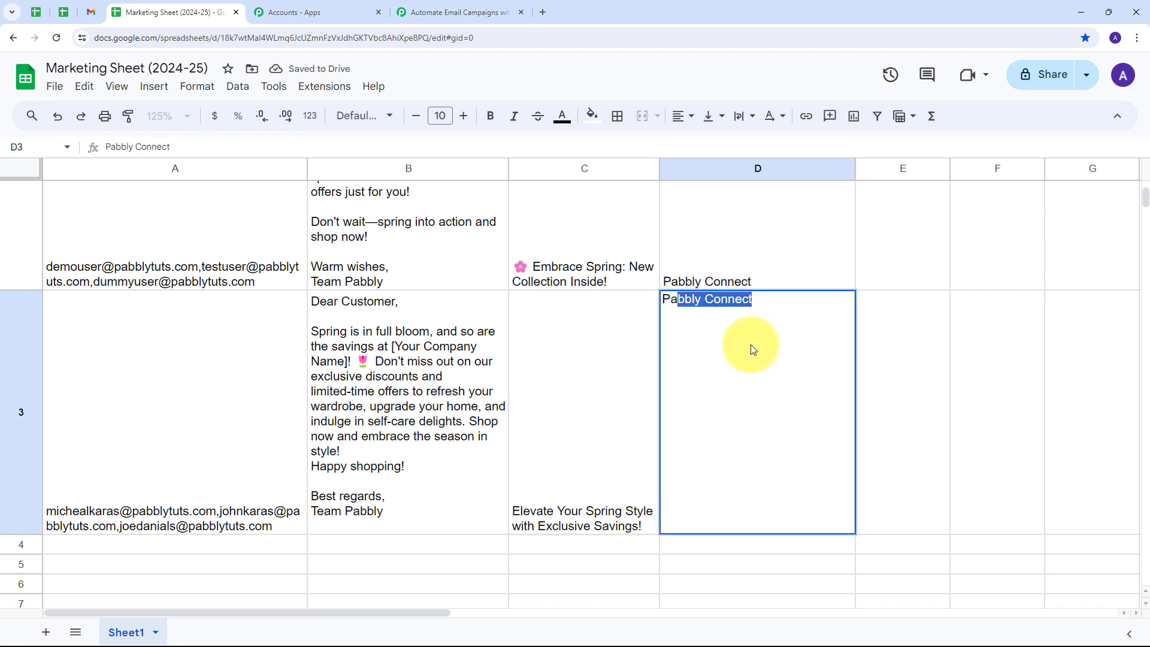
pyautogui.write('bbly C')
pyautogui.press('Return')
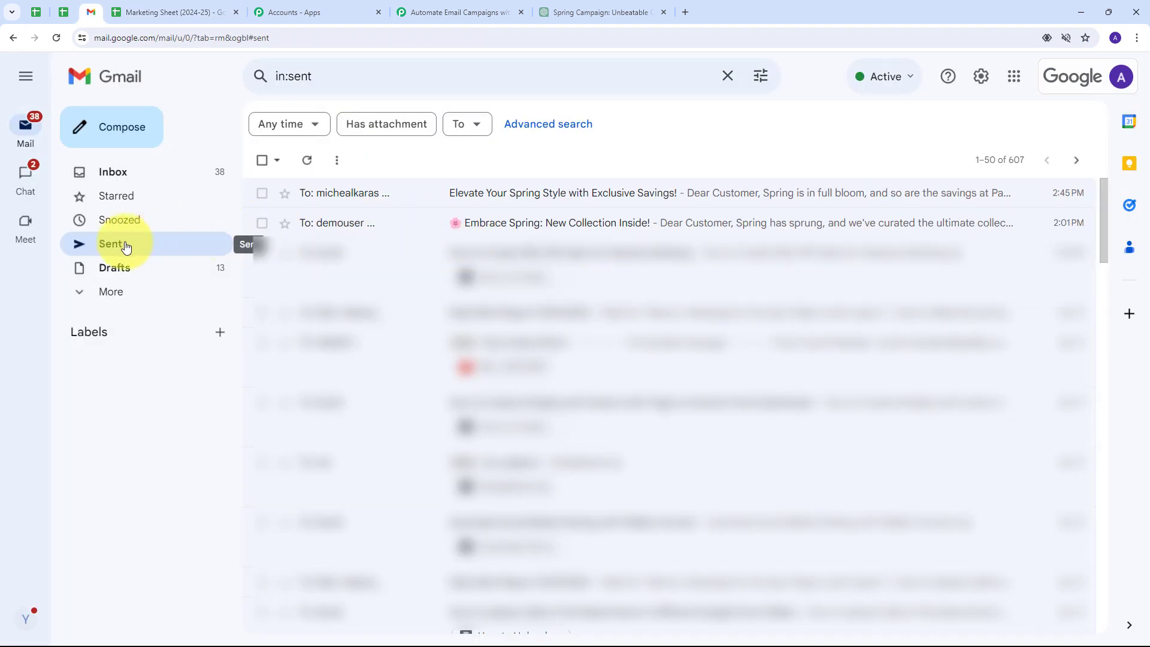
# Open the sent 'Elevate Your Spring Style with Exclusive Savings!' email and check its three recipients, subject and body.
pyautogui.click(567, 205)
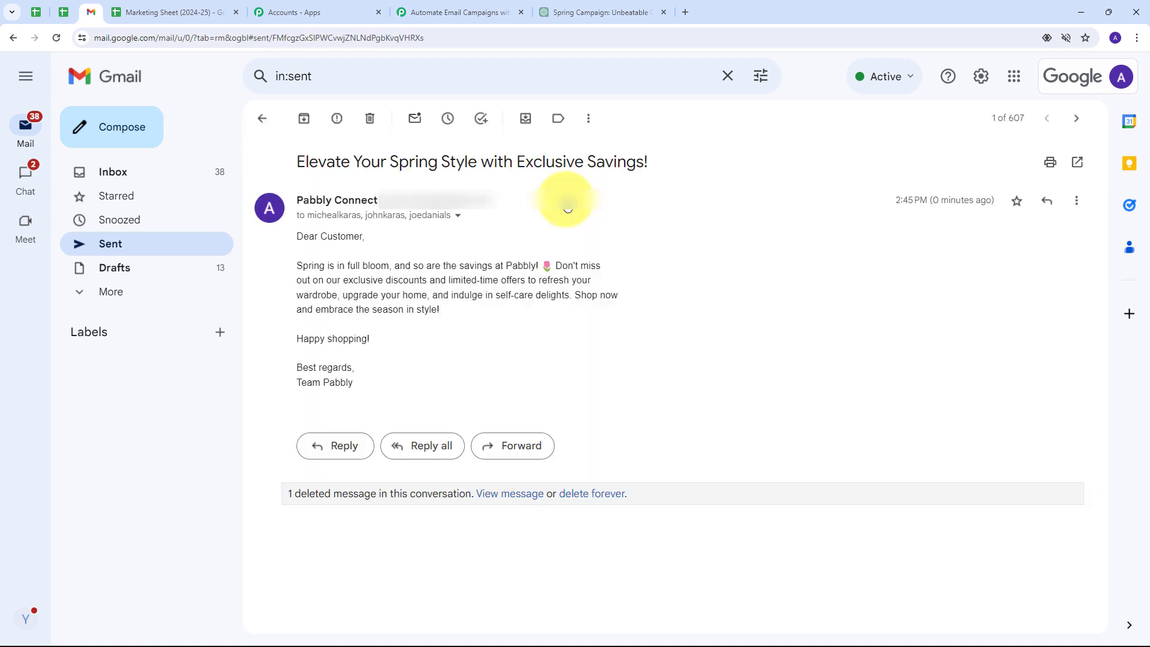
pyautogui.click(459, 217)
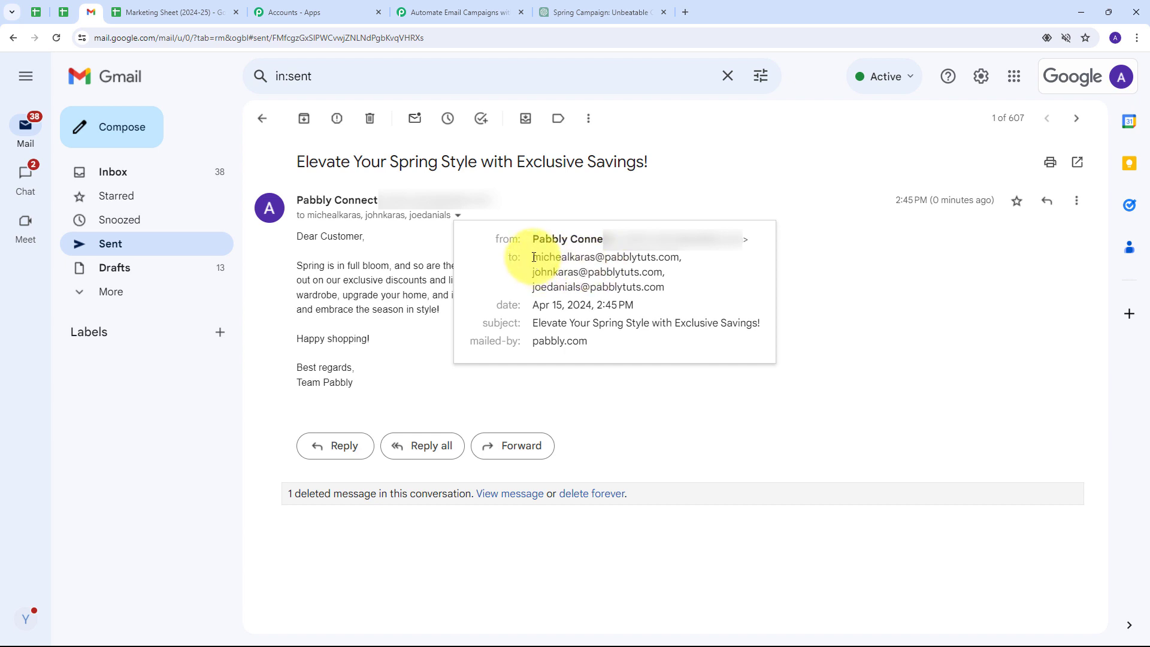
pyautogui.moveTo(534, 258); pyautogui.dragTo(664, 288)
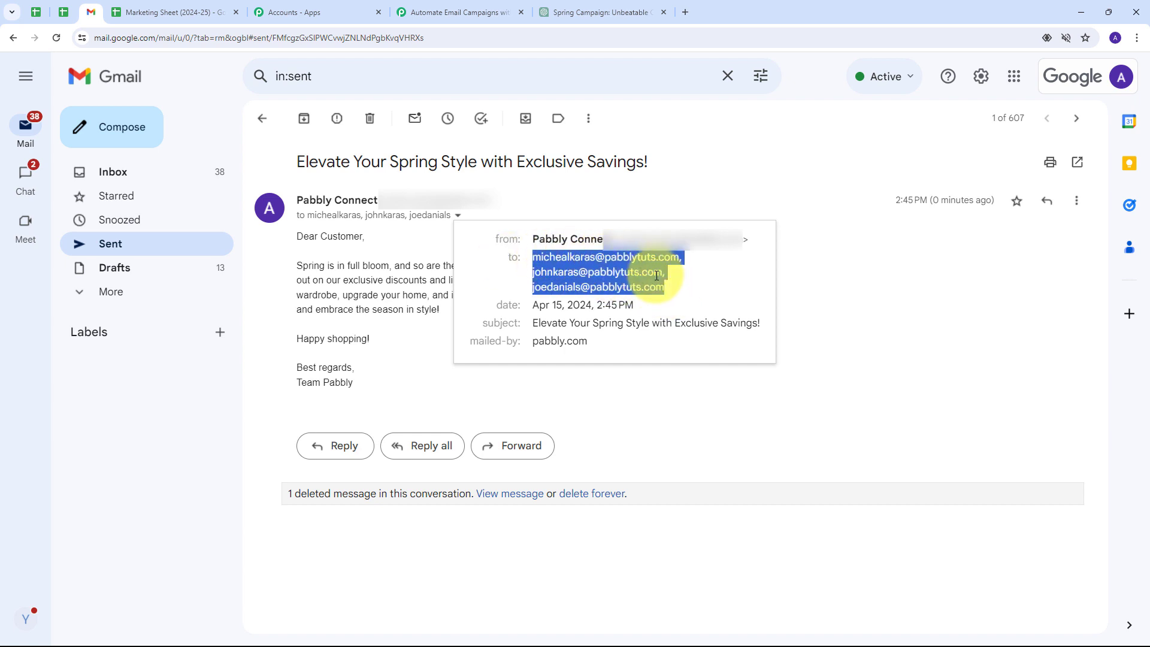
pyautogui.moveTo(664, 283)
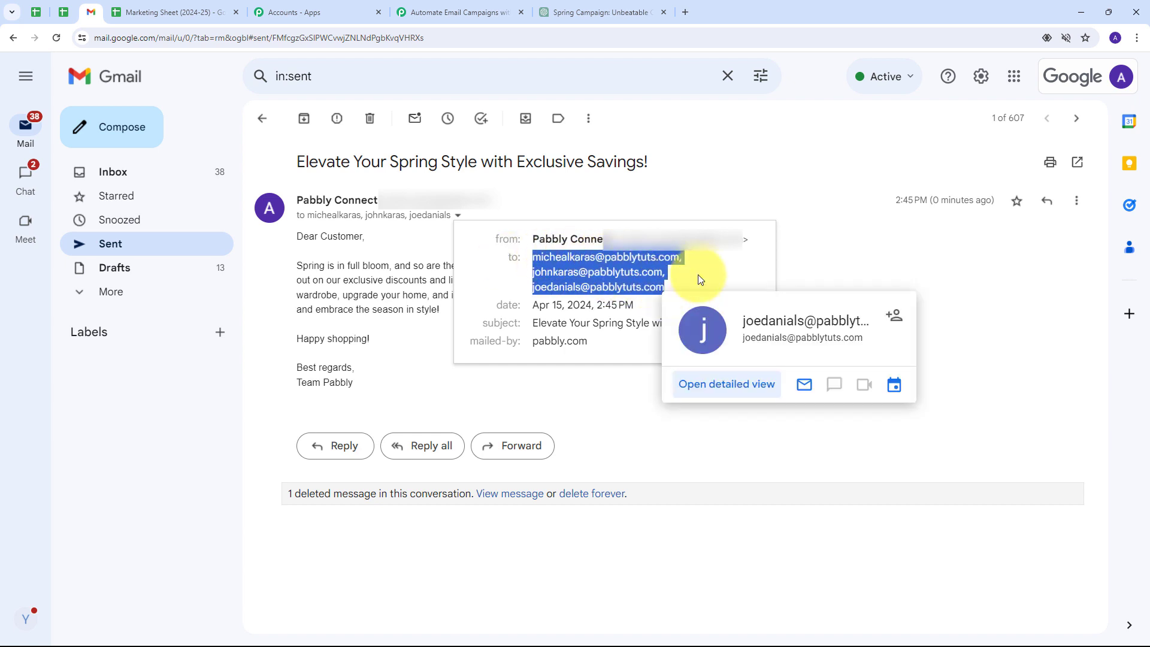
pyautogui.moveTo(650, 162); pyautogui.dragTo(295, 157)
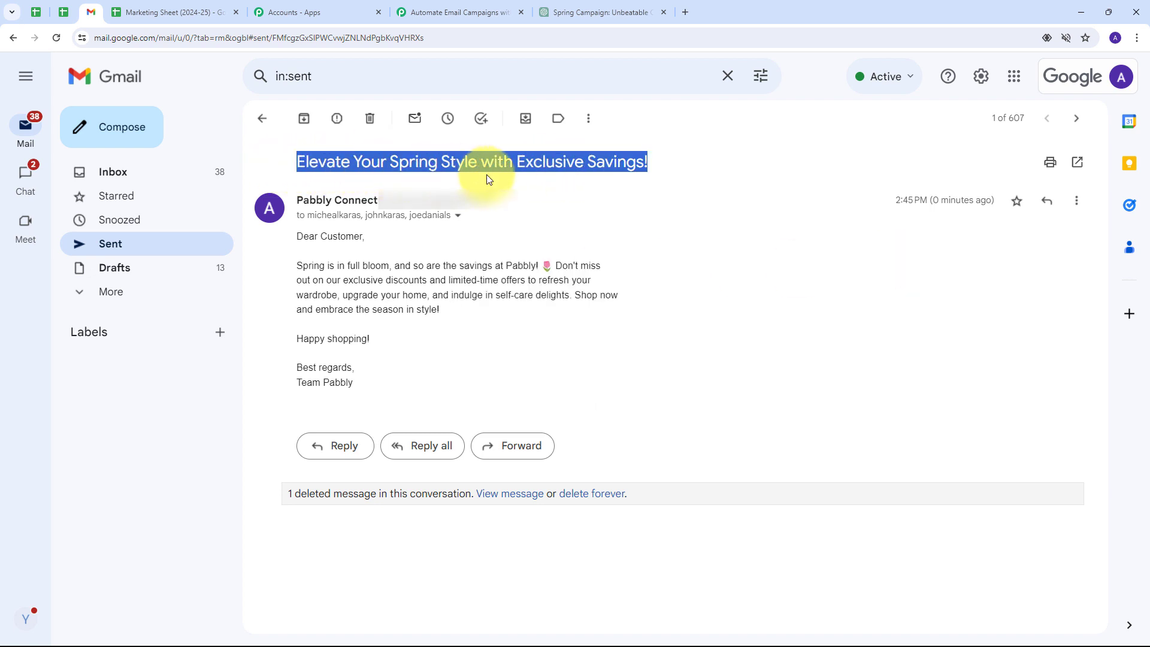
pyautogui.click(662, 216)
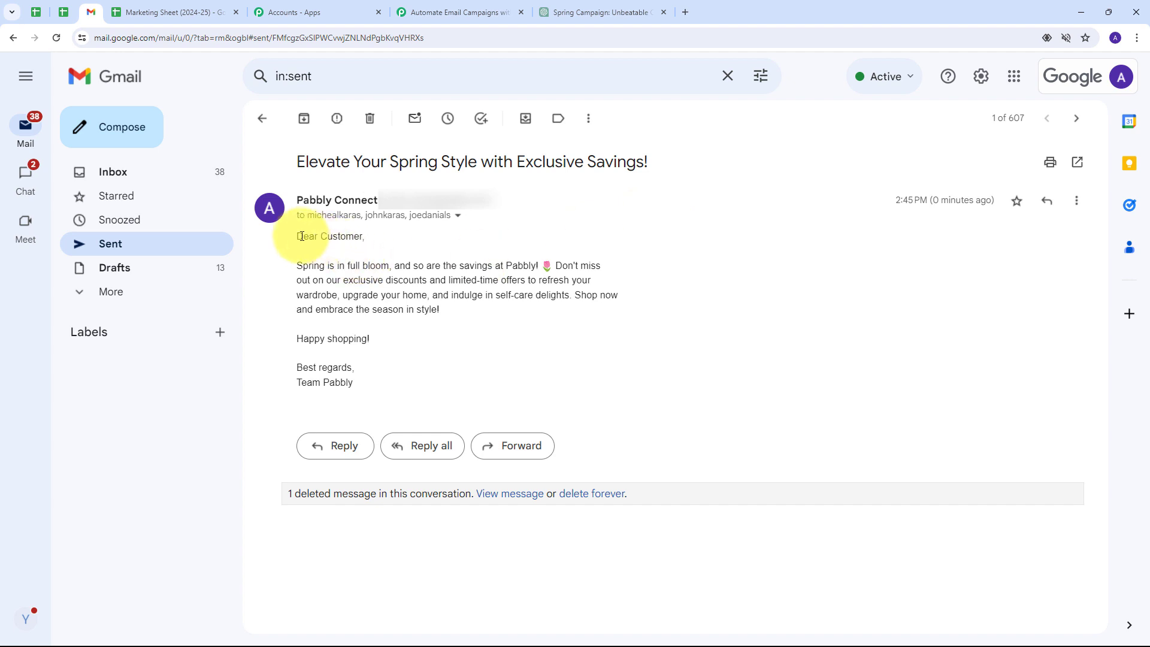
pyautogui.moveTo(299, 234); pyautogui.dragTo(506, 357)
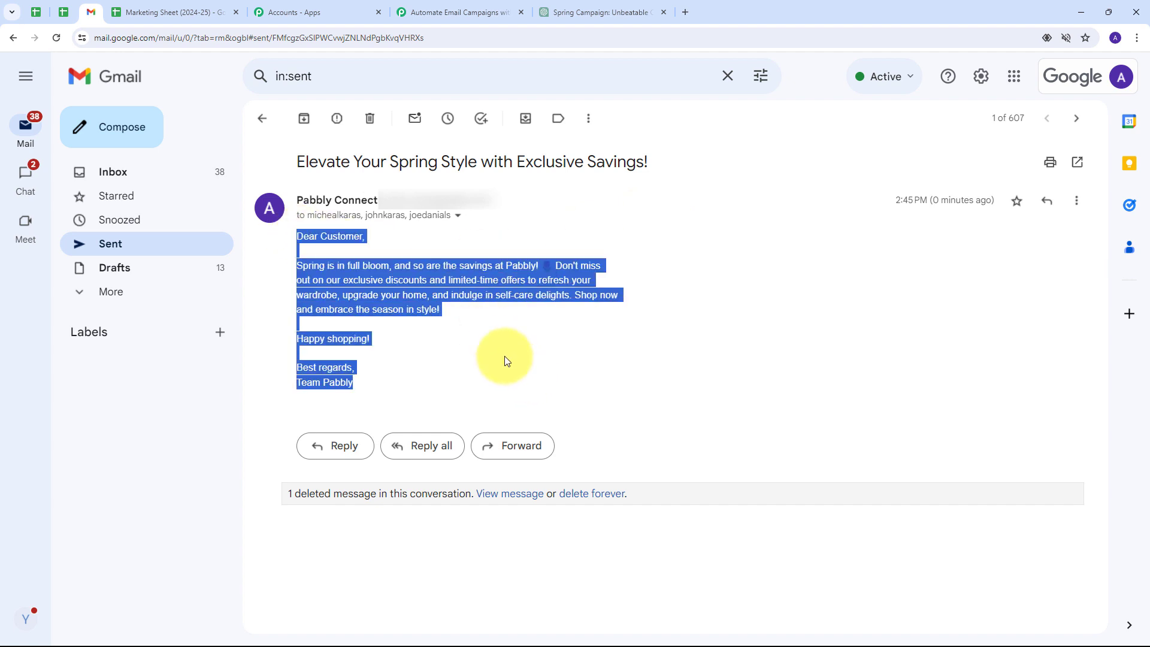
pyautogui.click(484, 346)
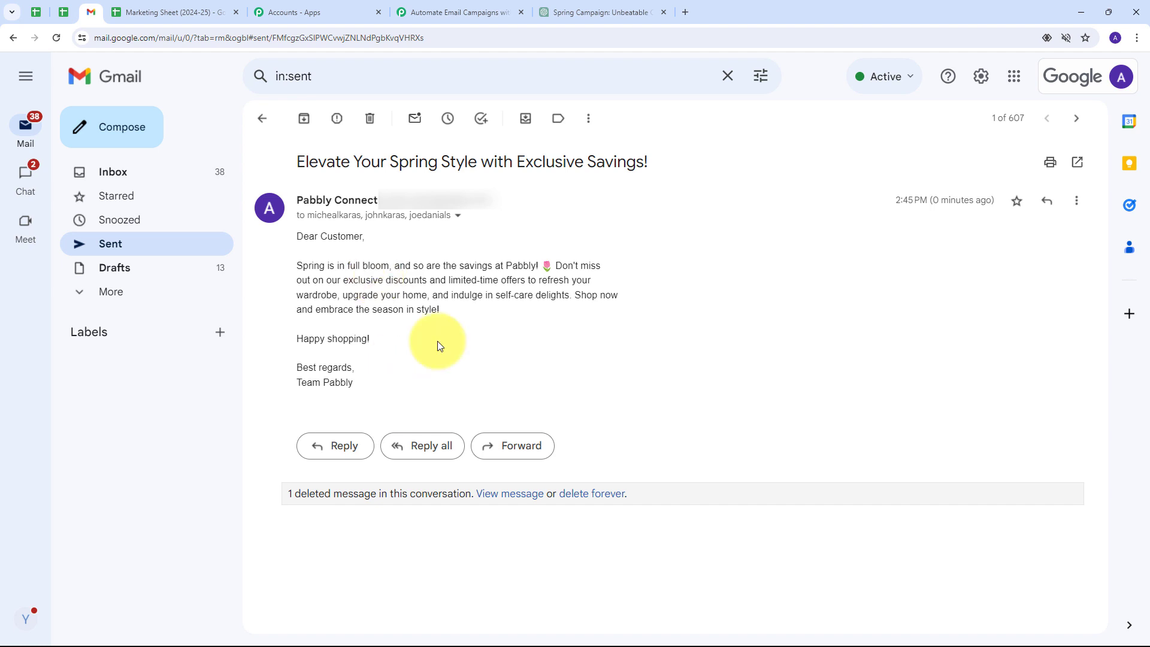
# Return to the Marketing Sheet and scroll down to row 3's new campaign.
pyautogui.hotkey('ctrl', 'Tab')
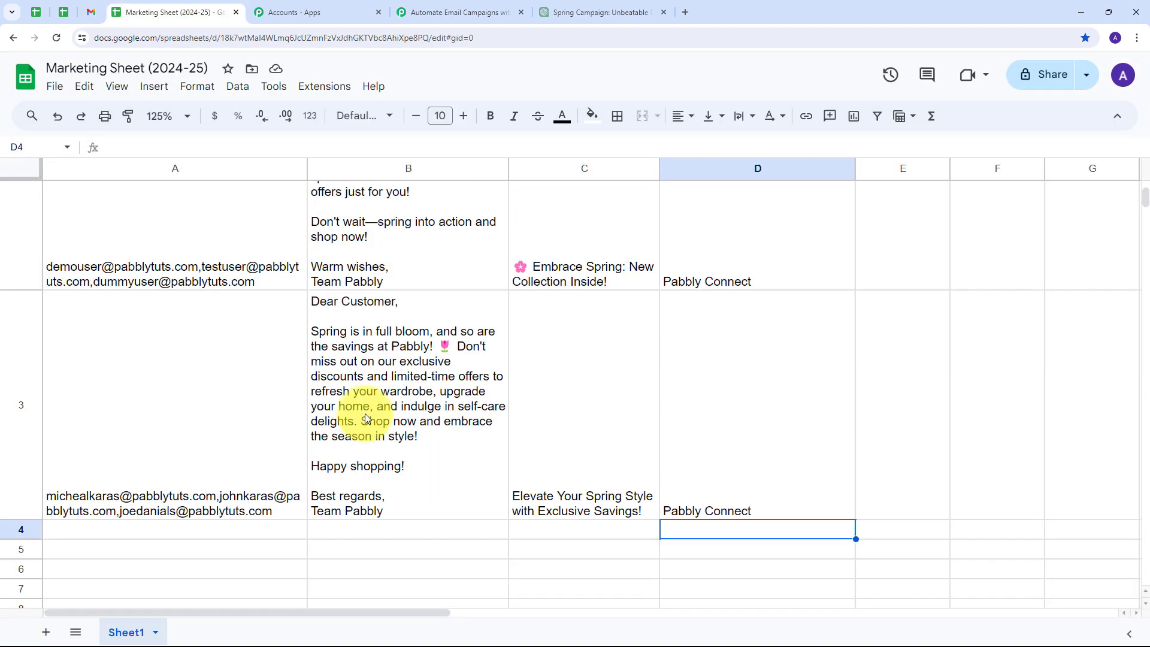
pyautogui.scroll(-1, 174, 376)
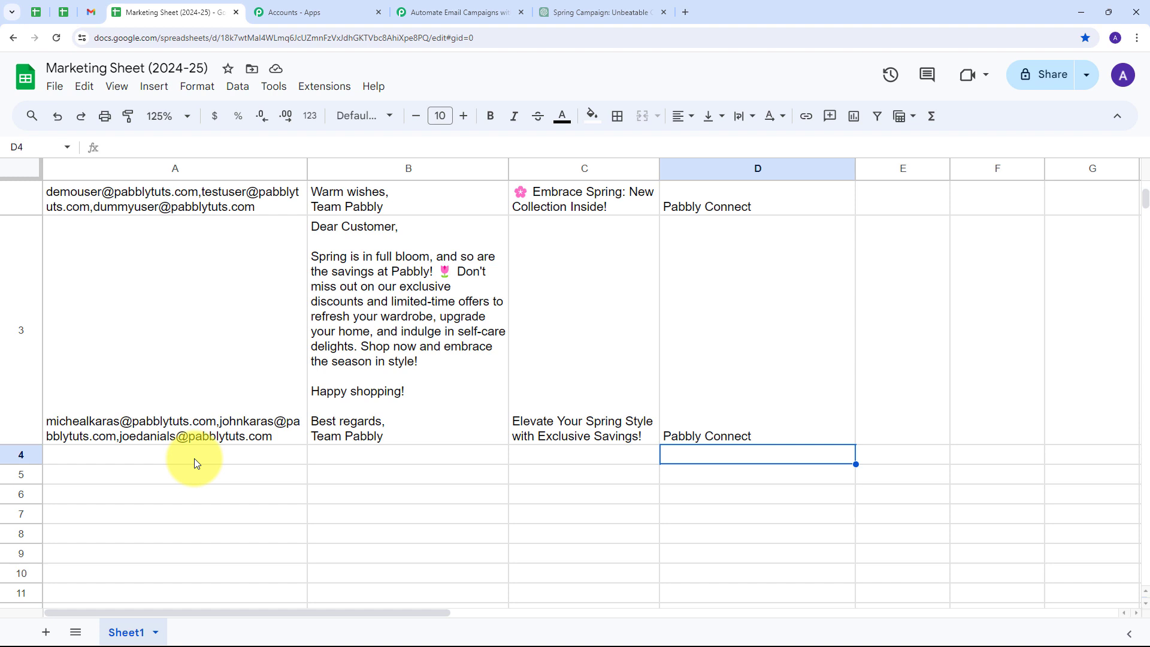
# Back in Pabbly Connect, collapse the Gmail Send Email step and review the workflow from the top.
pyautogui.click(488, 3)
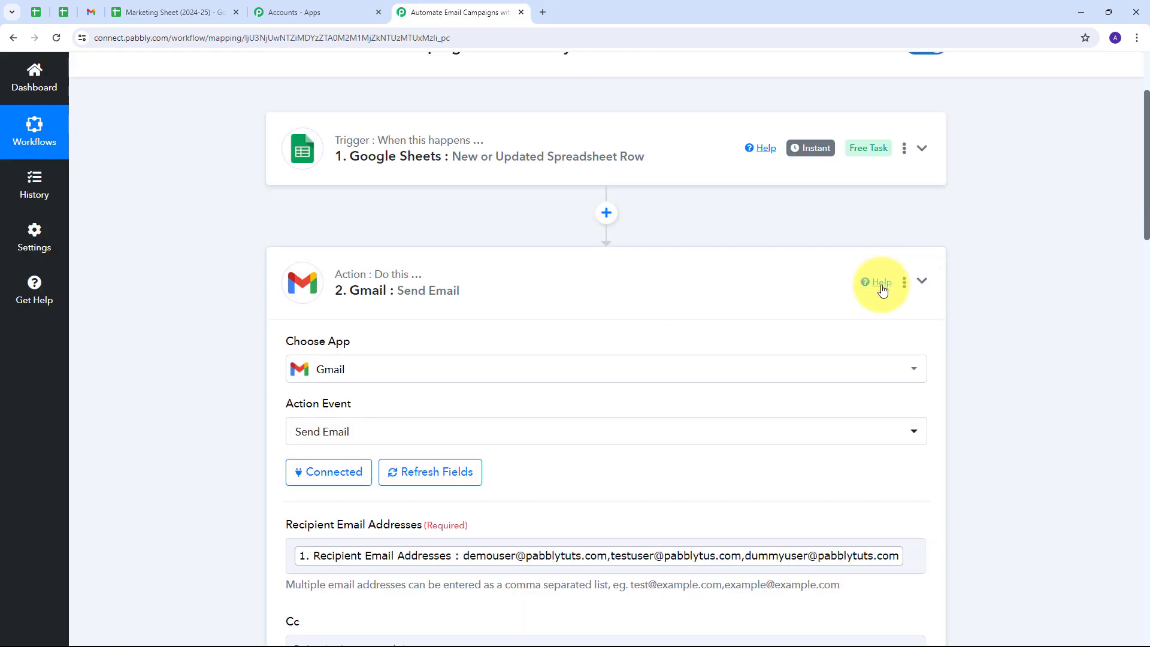
pyautogui.click(881, 283)
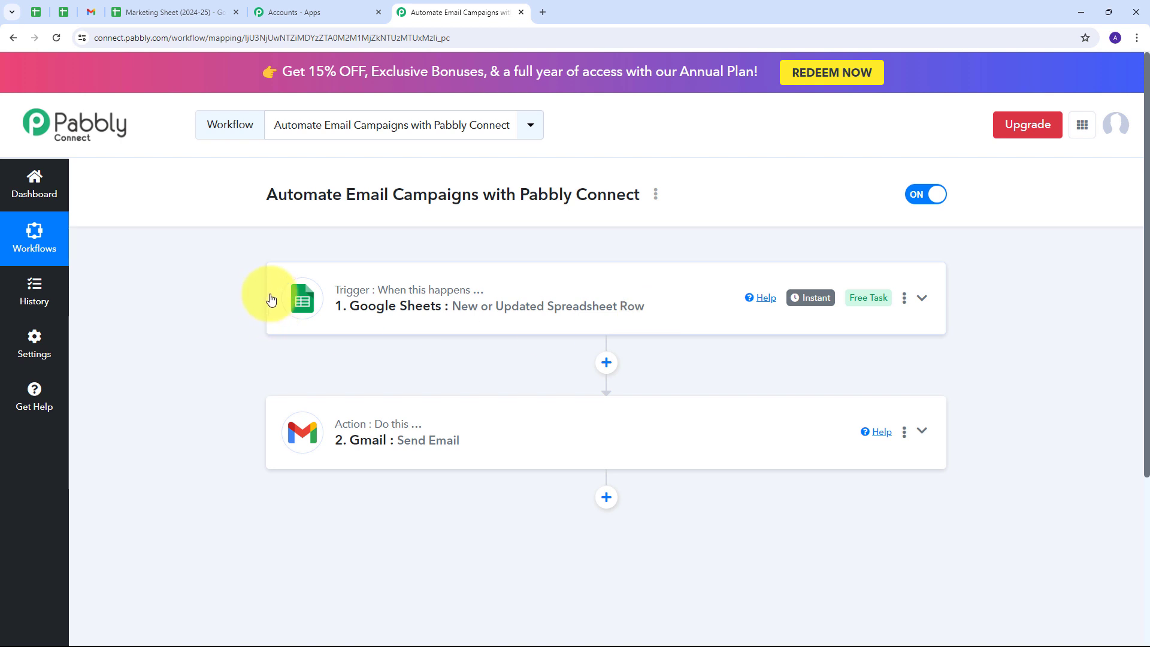
pyautogui.scroll(-1, 270, 300)
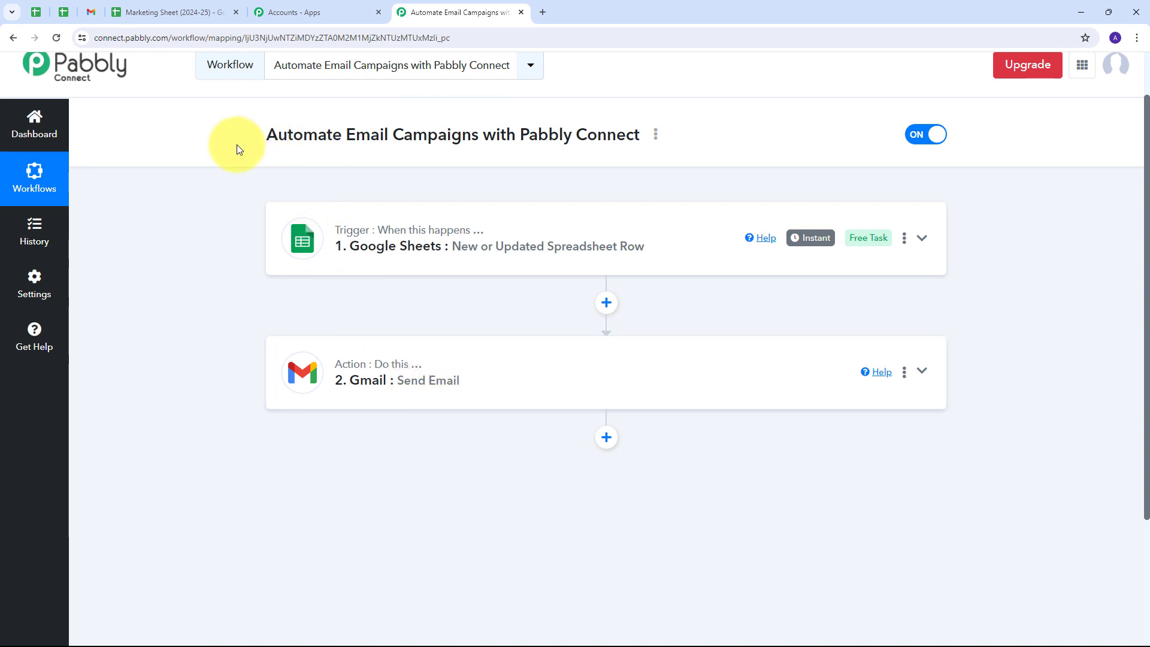
pyautogui.scroll(1, 244, 198)
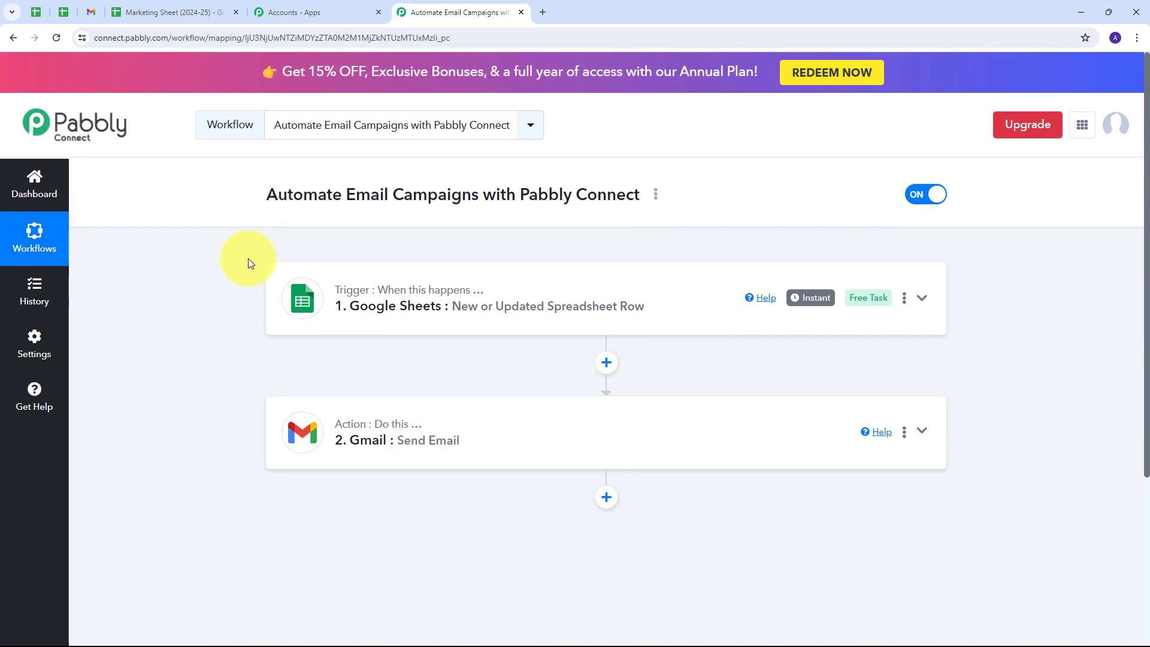